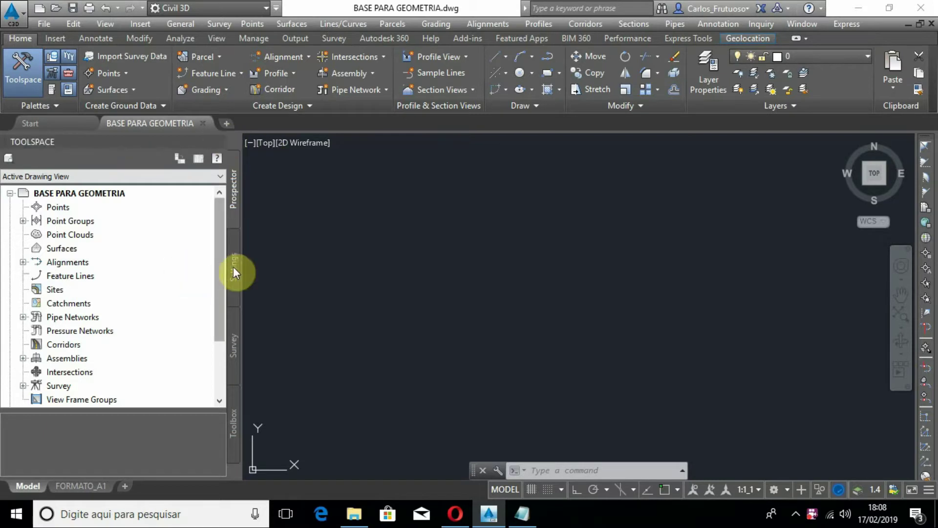
Step: Close and reopen the Toolspace, and look through its Prospector, Settings, Survey and Toolbox contents
{"action": "left_click", "coordinate": [16, 72]}
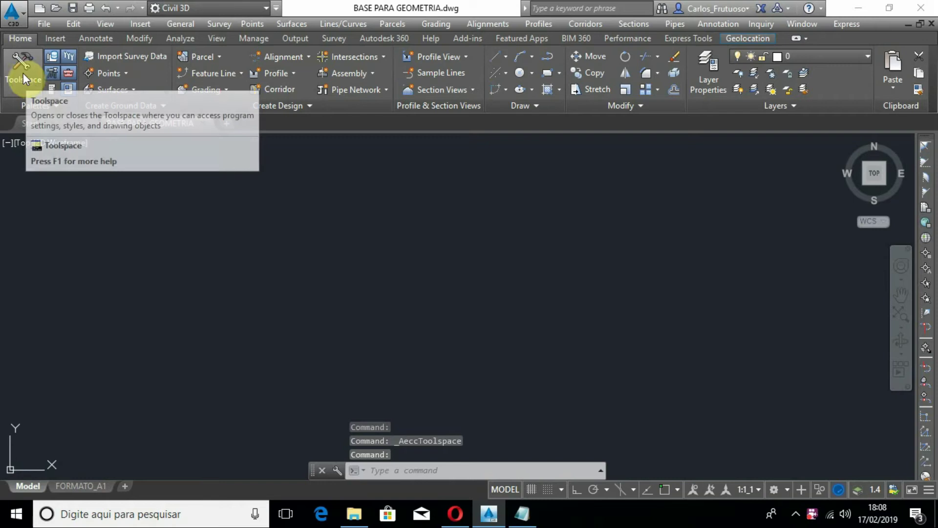
{"action": "left_click", "coordinate": [15, 74]}
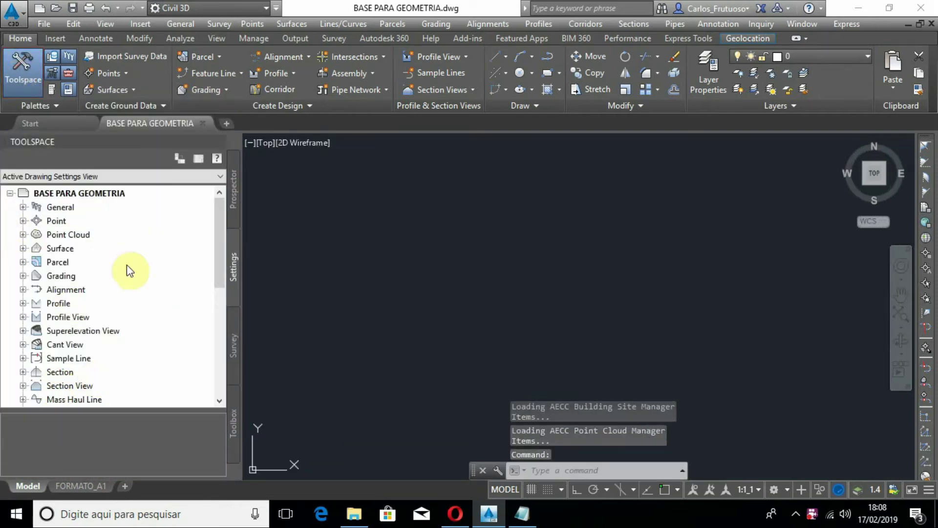
{"action": "left_click", "coordinate": [234, 174]}
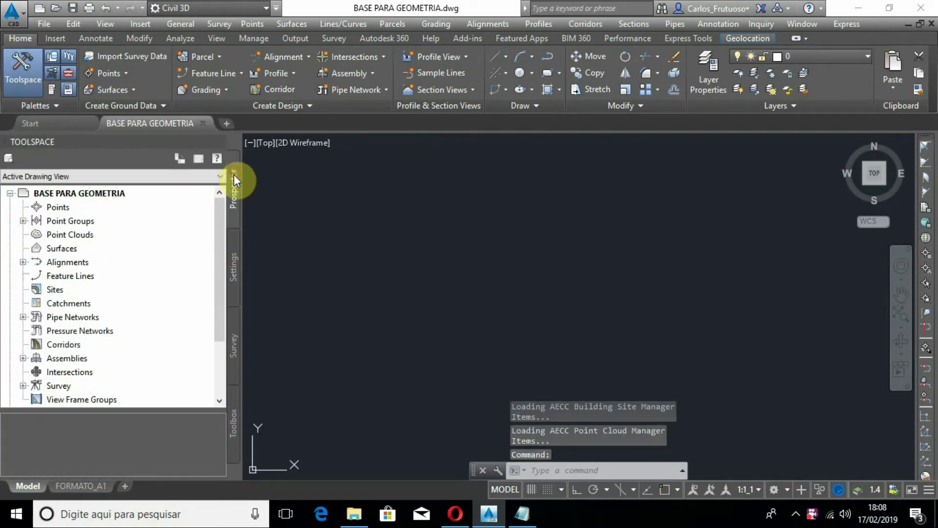
{"action": "left_click", "coordinate": [233, 288]}
{"action": "left_click", "coordinate": [233, 350]}
{"action": "left_click", "coordinate": [235, 412]}
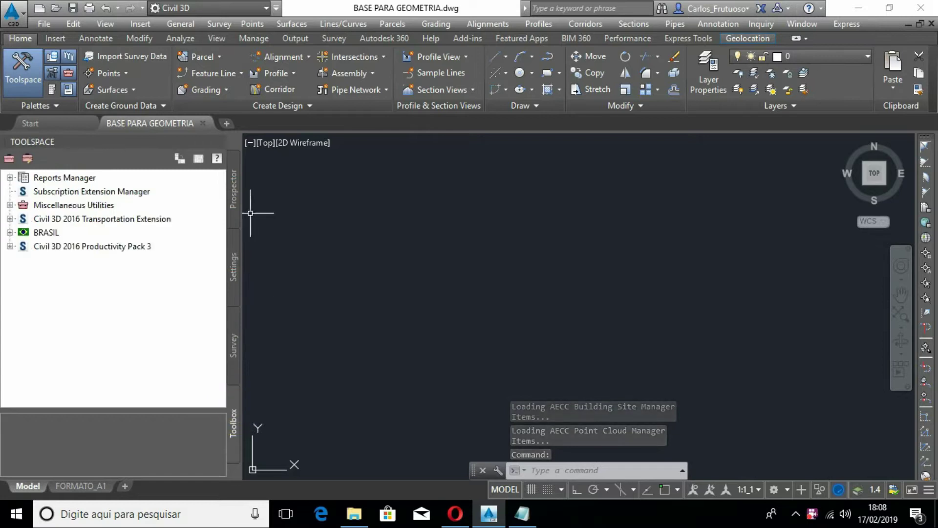
{"action": "left_click", "coordinate": [235, 191]}
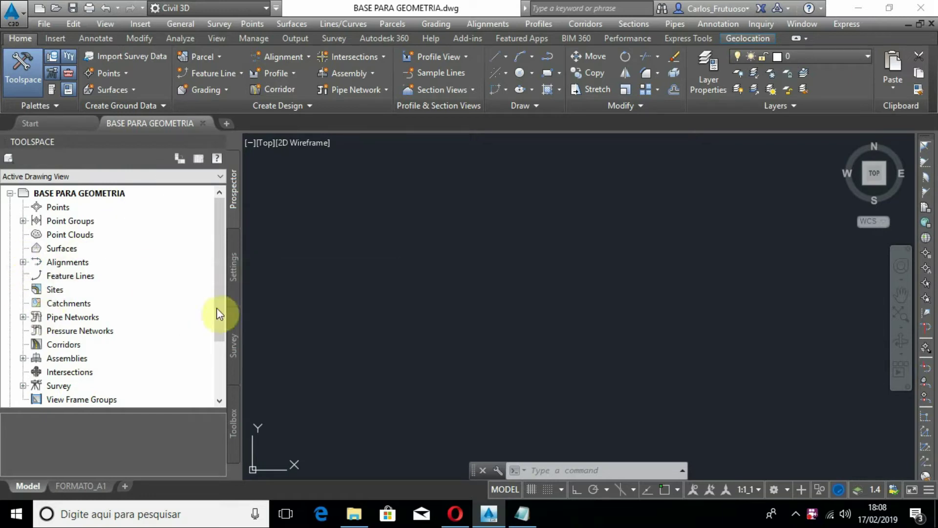
{"action": "left_click", "coordinate": [234, 267]}
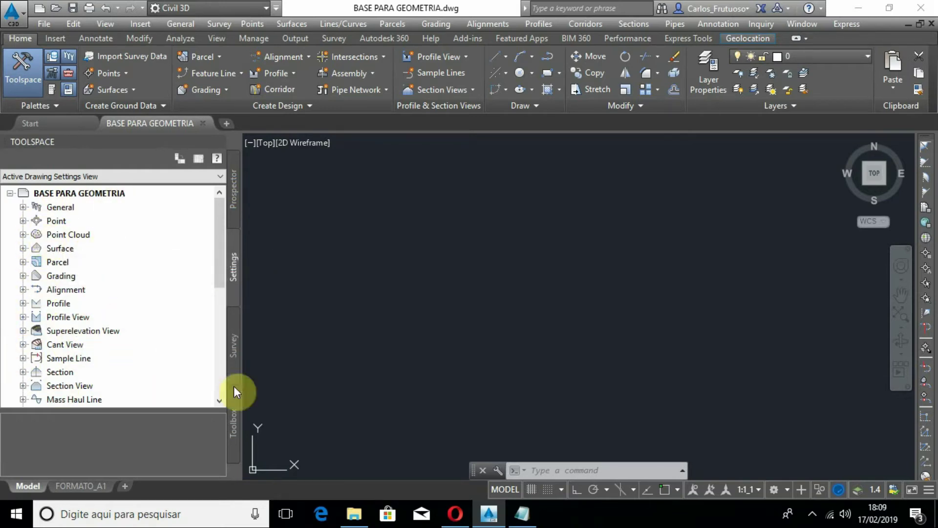
{"action": "left_click", "coordinate": [235, 351]}
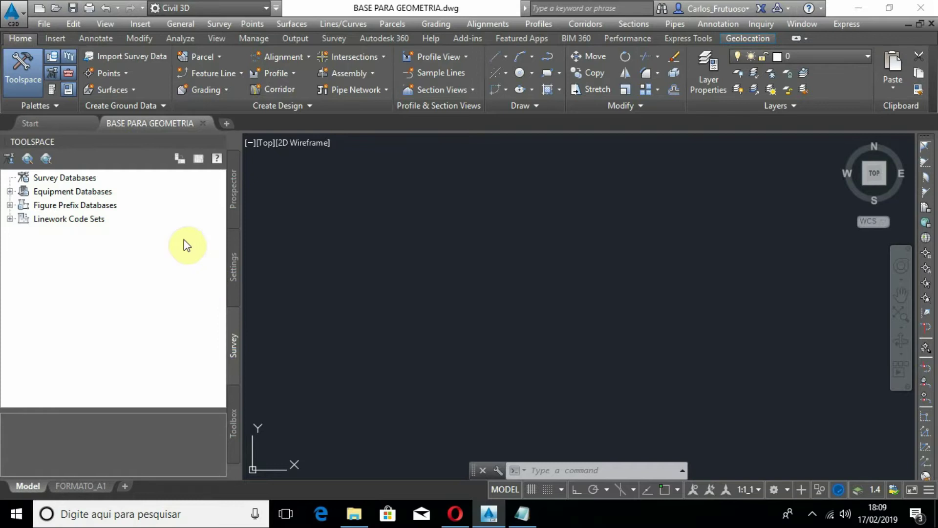
{"action": "left_click", "coordinate": [234, 423]}
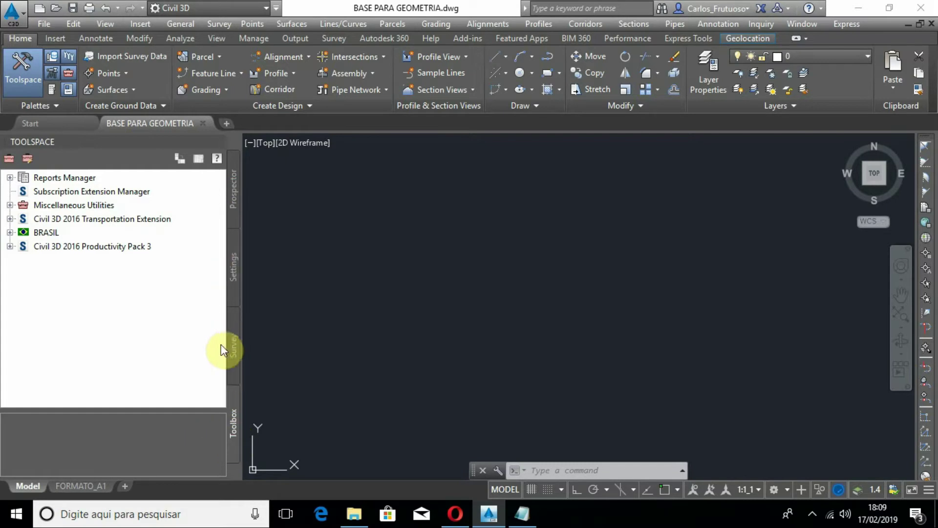
Step: Open the drawing settings of BASE PARA GEOMETRIA from the Toolspace settings tree
{"action": "left_click", "coordinate": [233, 253]}
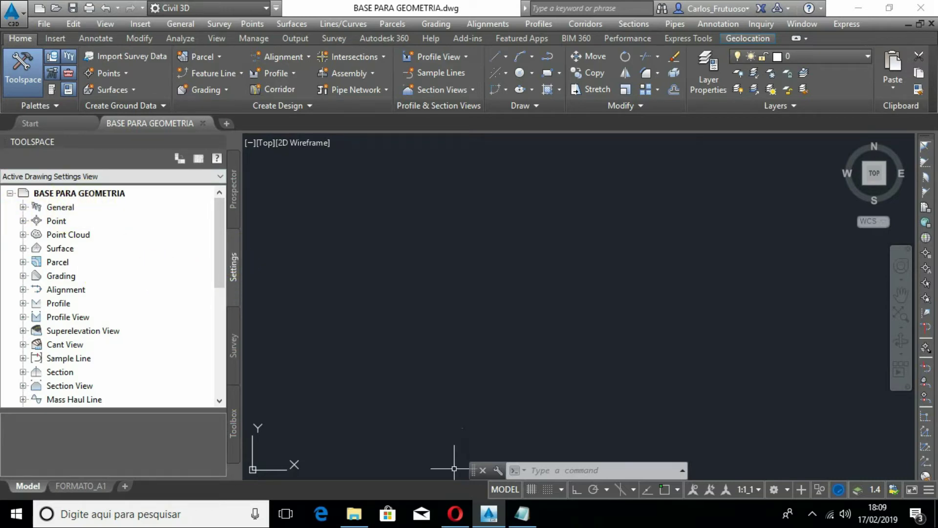
{"action": "left_click", "coordinate": [86, 194]}
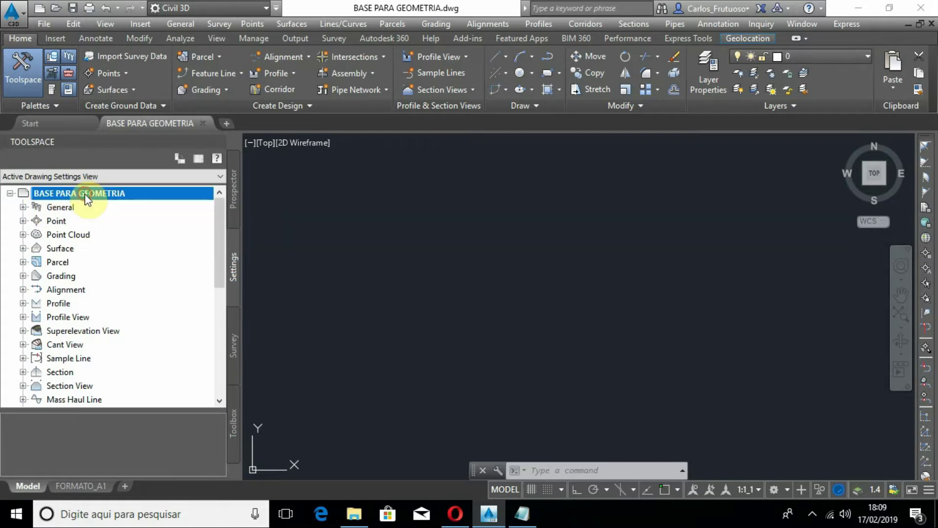
{"action": "right_click", "coordinate": [84, 193]}
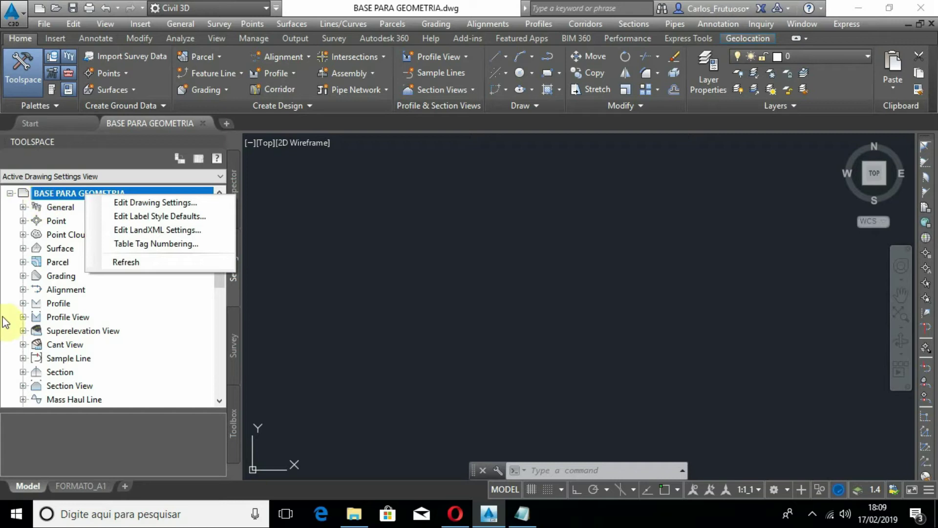
{"action": "left_click", "coordinate": [145, 203]}
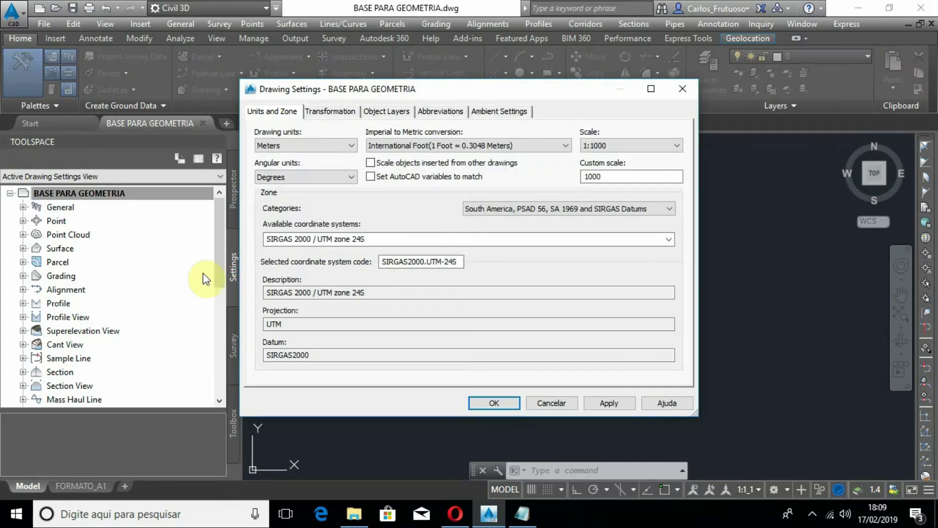
{"action": "mouse_move", "coordinate": [443, 93]}
{"action": "left_mouse_down"}
{"action": "mouse_move", "coordinate": [403, 90]}
{"action": "mouse_move", "coordinate": [366, 56]}
{"action": "mouse_move", "coordinate": [433, 90]}
{"action": "mouse_move", "coordinate": [369, 70]}
{"action": "mouse_move", "coordinate": [357, 50]}
{"action": "left_mouse_up"}
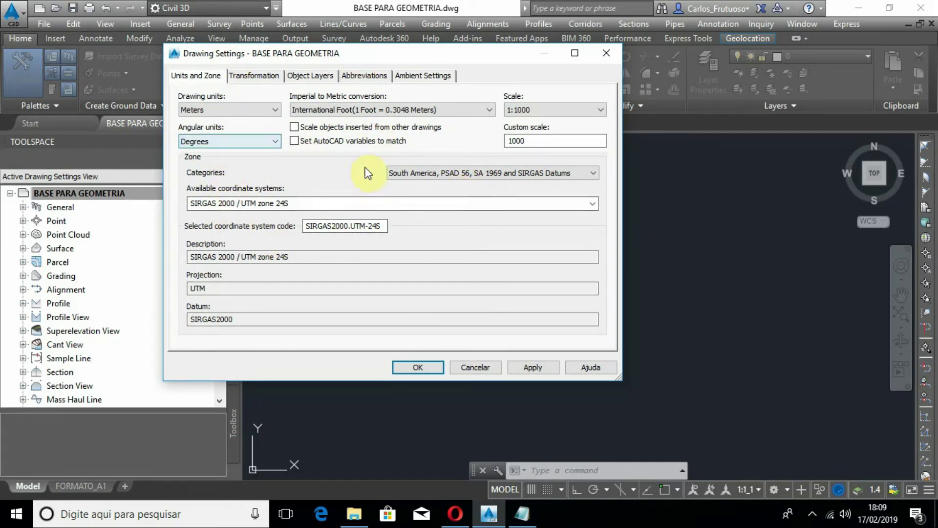
Step: Set the zone category to South America, PSAD 56, SA 1969 and SIRGAS Datums, with coordinate system SIRGAS 2000 / UTM zone 24S
{"action": "left_click", "coordinate": [521, 171]}
{"action": "left_click_drag", "start_coordinate": [593, 422], "coordinate": [602, 227]}
{"action": "left_click", "coordinate": [295, 163]}
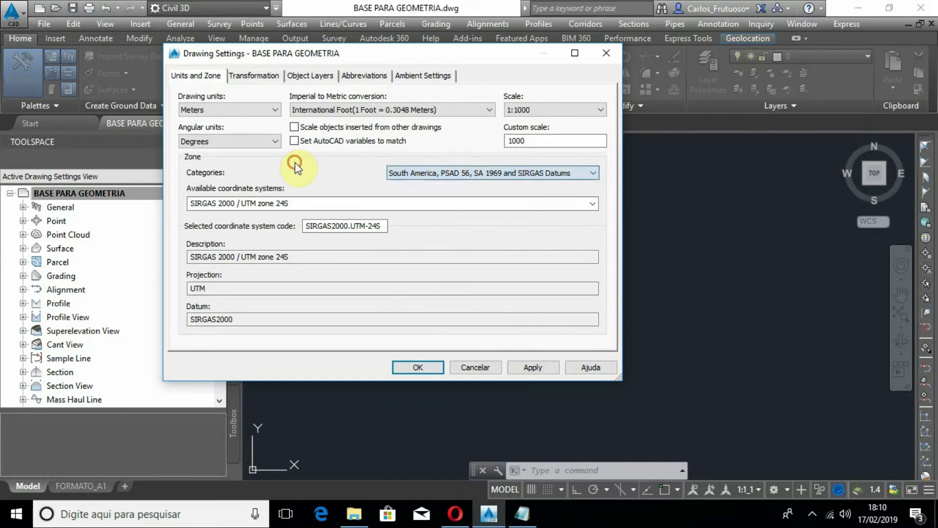
{"action": "left_click", "coordinate": [594, 173]}
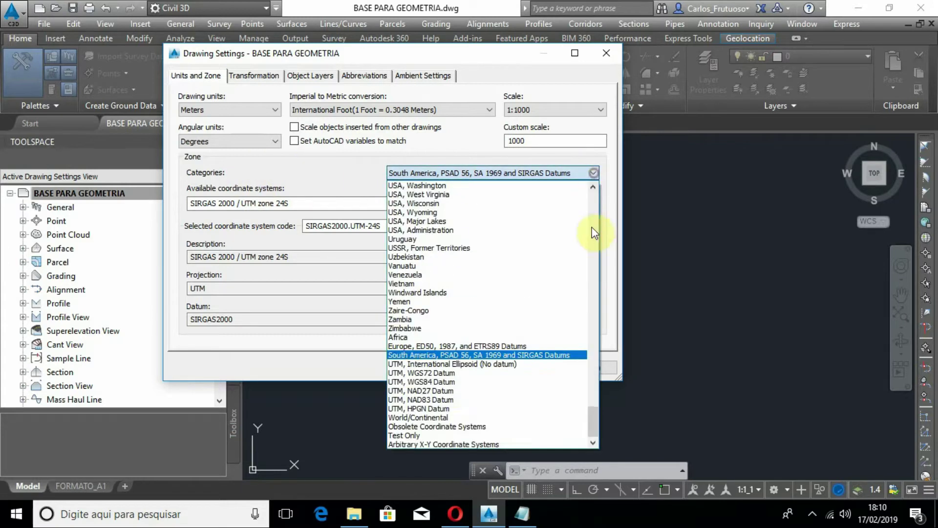
{"action": "left_click", "coordinate": [467, 355]}
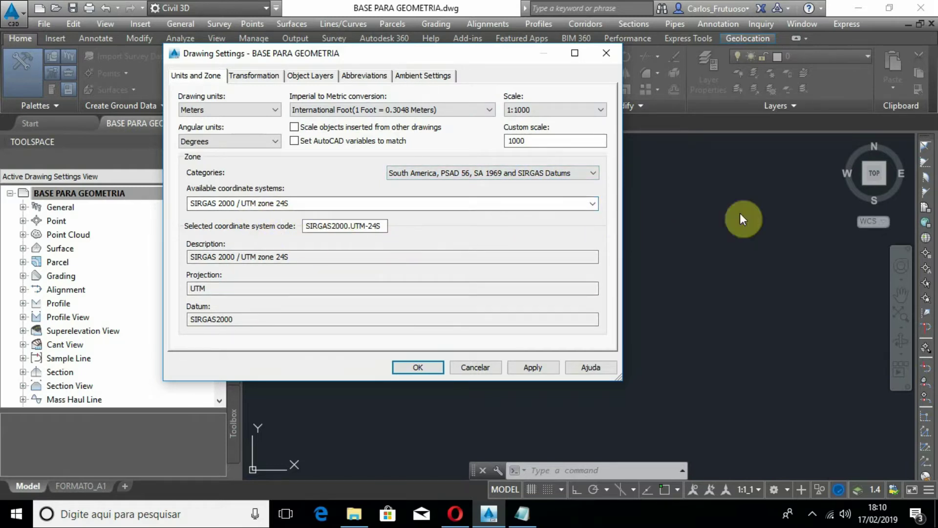
{"action": "left_click", "coordinate": [591, 205]}
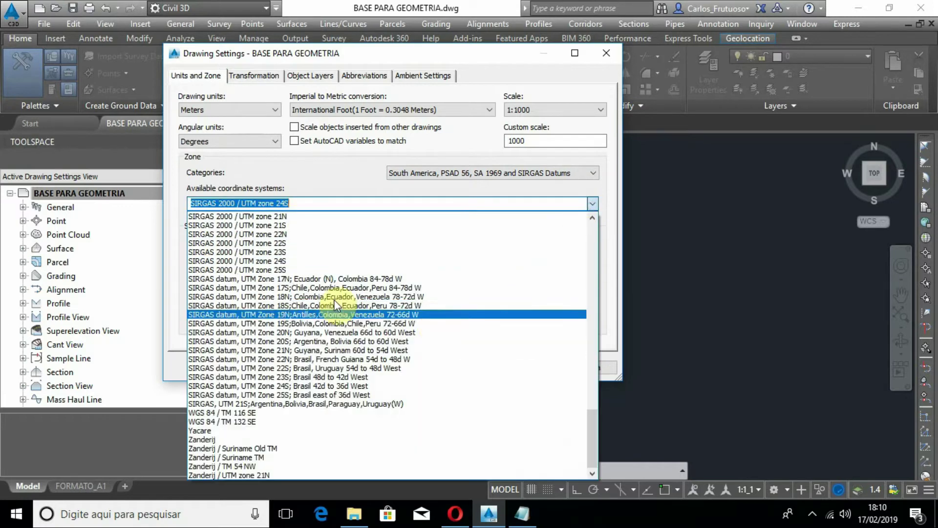
{"action": "left_click", "coordinate": [237, 261]}
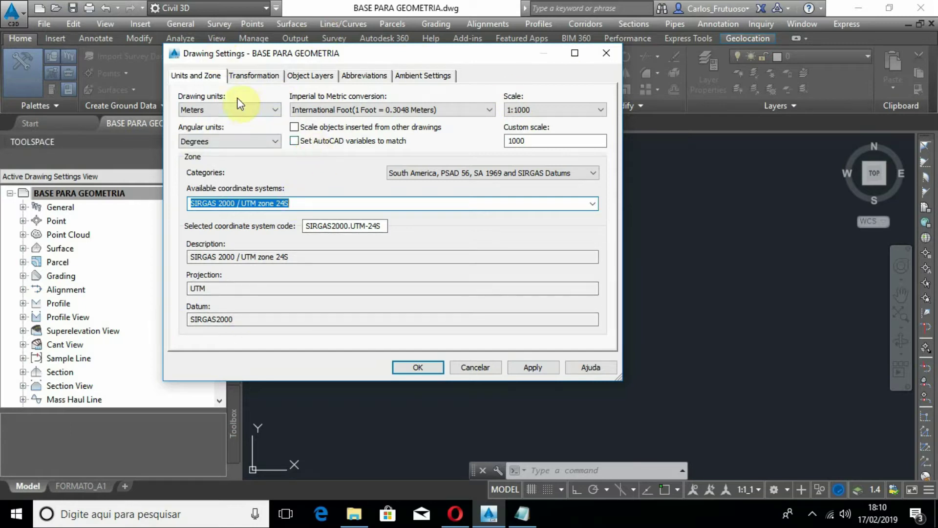
{"action": "left_click", "coordinate": [209, 108]}
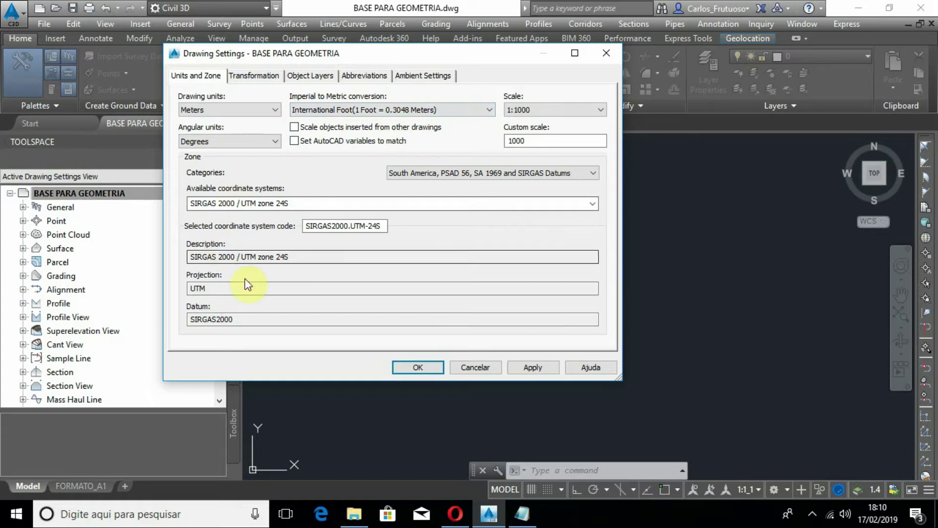
Step: Examine the drawing's transformation settings and the layers assigned to each object type
{"action": "left_click", "coordinate": [254, 75]}
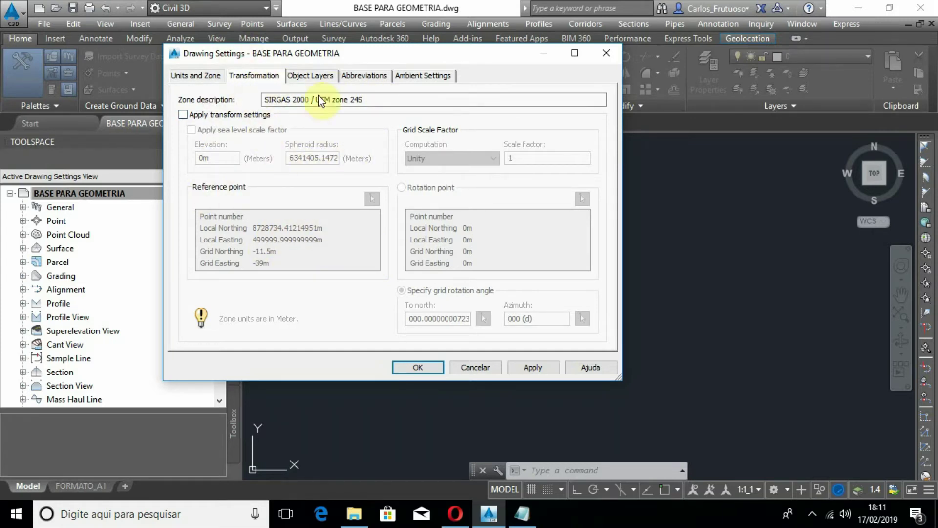
{"action": "left_click", "coordinate": [311, 76]}
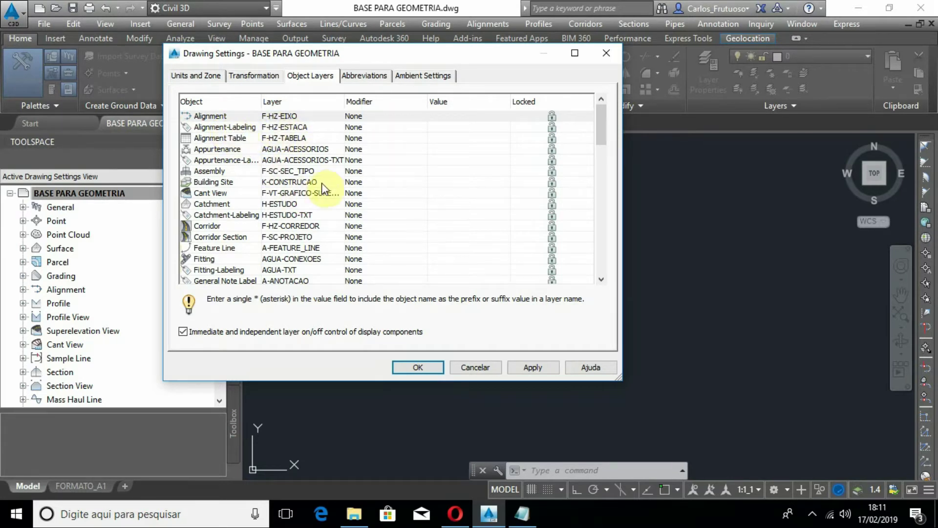
{"action": "scroll", "coordinate": [327, 182], "scroll_direction": "down", "scroll_amount": 9}
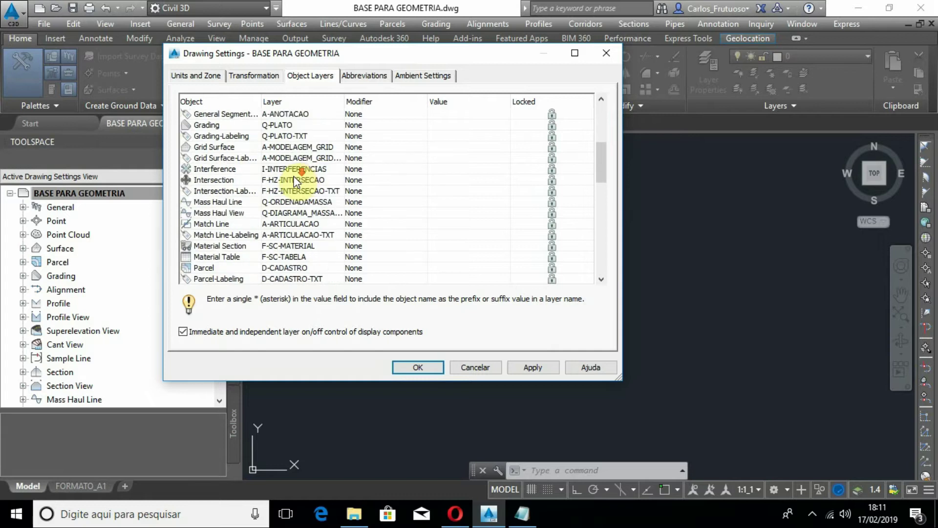
{"action": "scroll", "coordinate": [295, 193], "scroll_direction": "down", "scroll_amount": 10}
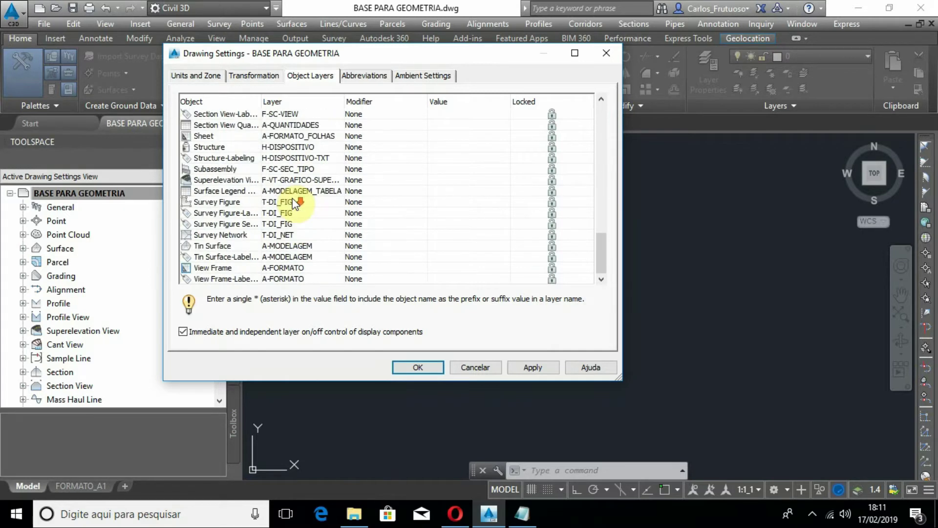
{"action": "scroll", "coordinate": [294, 203], "scroll_direction": "up", "scroll_amount": 20}
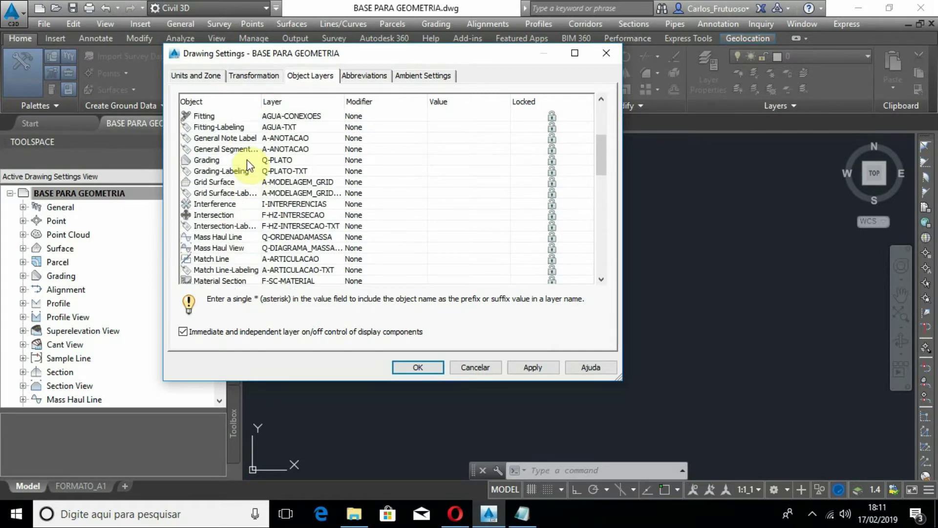
{"action": "scroll", "coordinate": [250, 153], "scroll_direction": "up", "scroll_amount": 1}
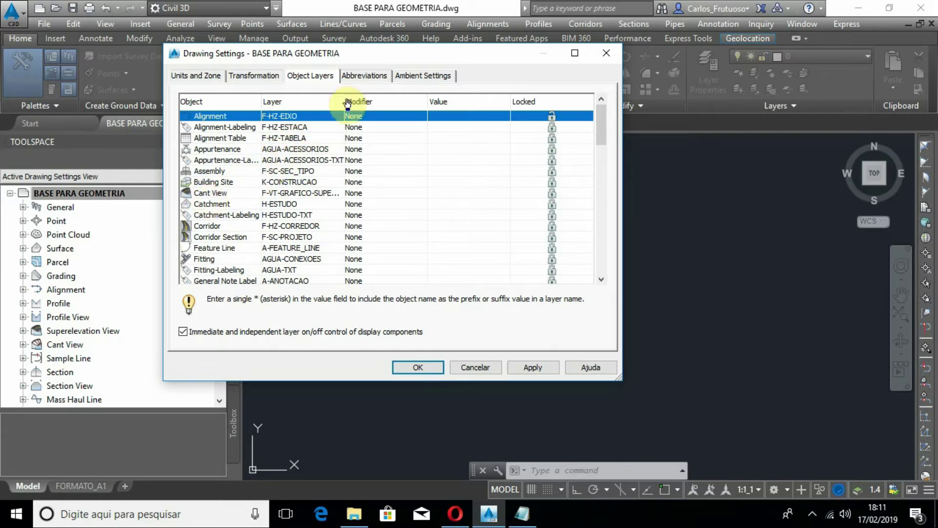
Step: Examine the abbreviations for alignment geometry points, superelevation, cant and profile elements
{"action": "left_click", "coordinate": [374, 77]}
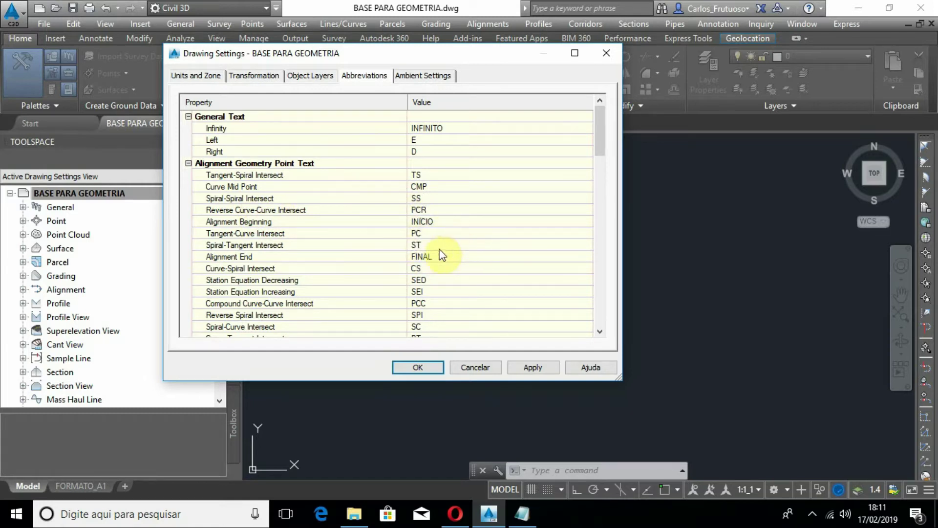
{"action": "scroll", "coordinate": [459, 255], "scroll_direction": "down", "scroll_amount": 1}
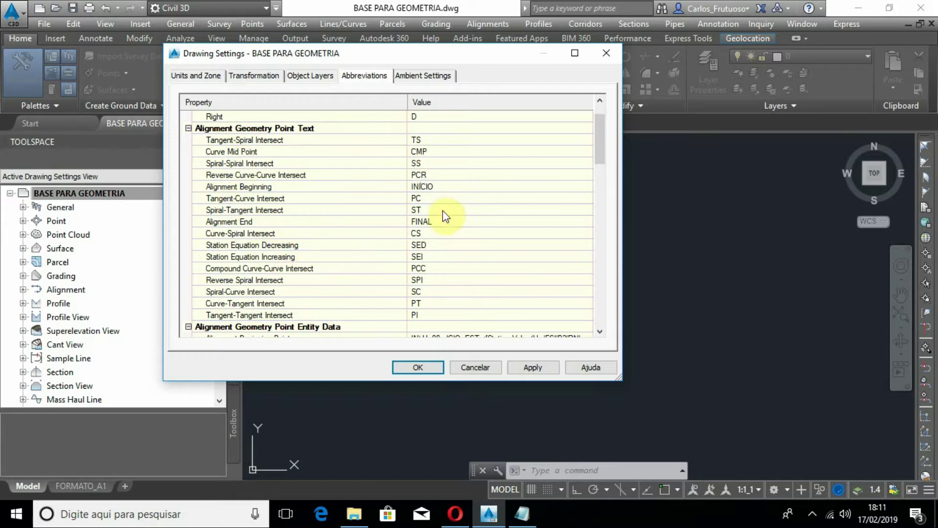
{"action": "scroll", "coordinate": [503, 185], "scroll_direction": "down", "scroll_amount": 1}
{"action": "scroll", "coordinate": [504, 184], "scroll_direction": "down", "scroll_amount": 2}
{"action": "scroll", "coordinate": [504, 185], "scroll_direction": "down", "scroll_amount": 6}
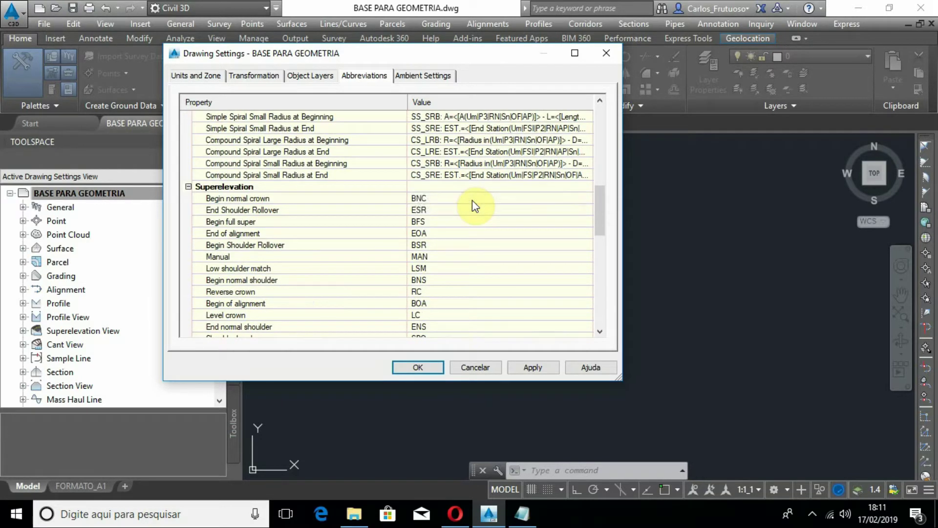
{"action": "scroll", "coordinate": [293, 235], "scroll_direction": "down", "scroll_amount": 1}
{"action": "scroll", "coordinate": [313, 225], "scroll_direction": "down", "scroll_amount": 4}
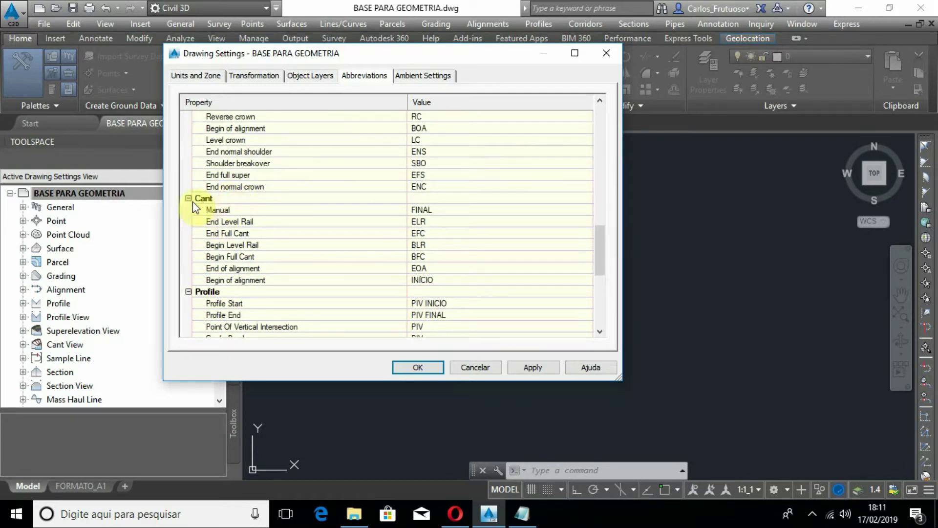
{"action": "scroll", "coordinate": [322, 204], "scroll_direction": "down", "scroll_amount": 3}
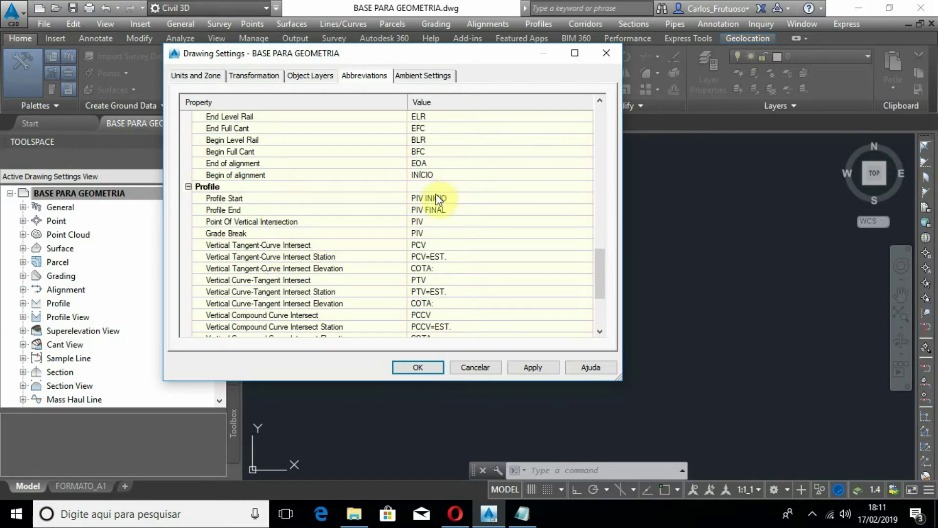
{"action": "scroll", "coordinate": [446, 228], "scroll_direction": "down", "scroll_amount": 3}
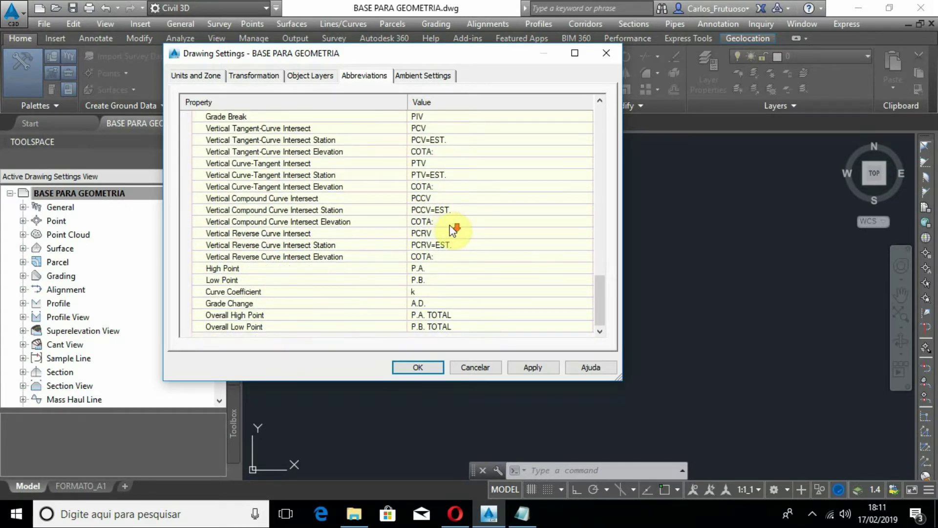
Step: Review the General, Area and Speed groups of the ambient settings, and apply and accept the drawing settings
{"action": "left_click", "coordinate": [430, 76]}
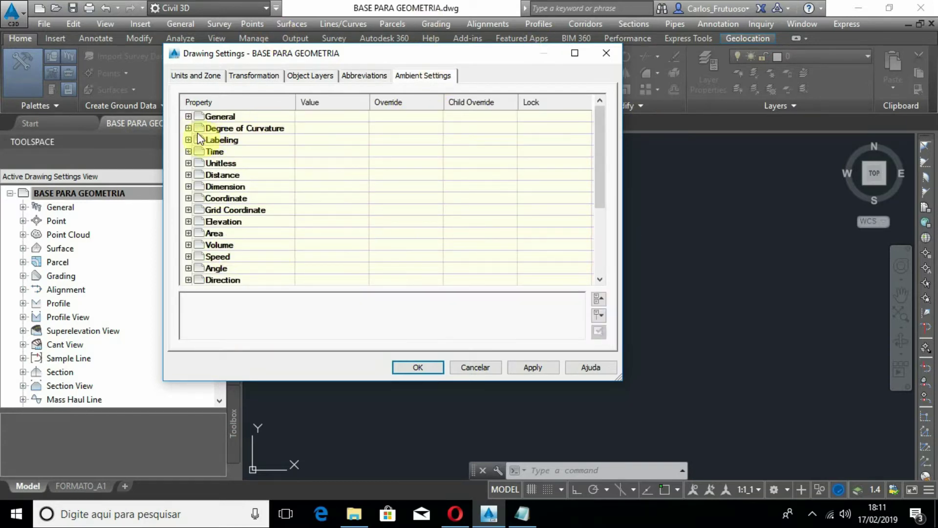
{"action": "left_click", "coordinate": [188, 116]}
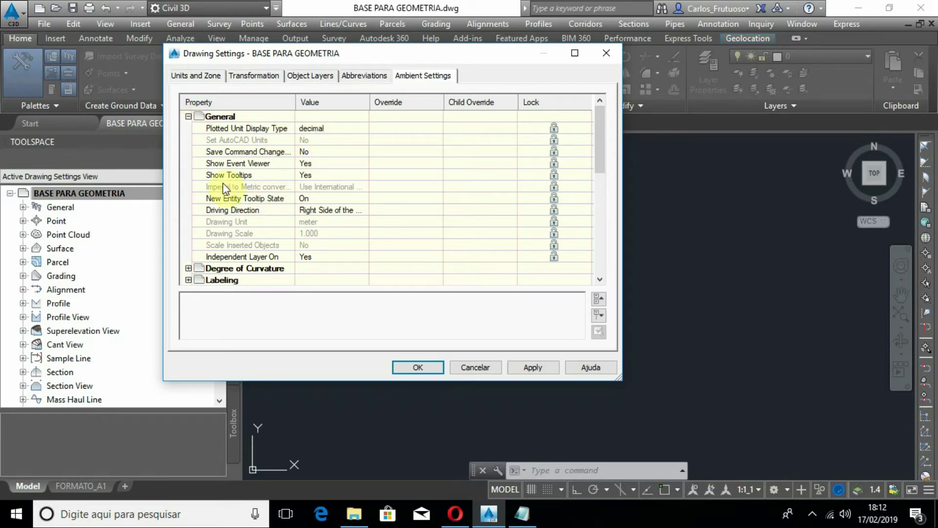
{"action": "left_click", "coordinate": [189, 116]}
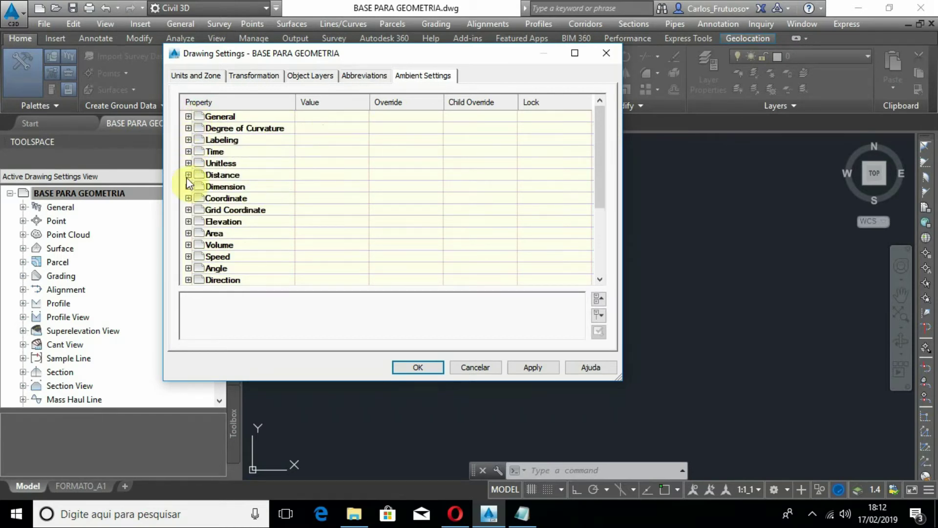
{"action": "left_click", "coordinate": [187, 234]}
{"action": "scroll", "coordinate": [361, 231], "scroll_direction": "down", "scroll_amount": 2}
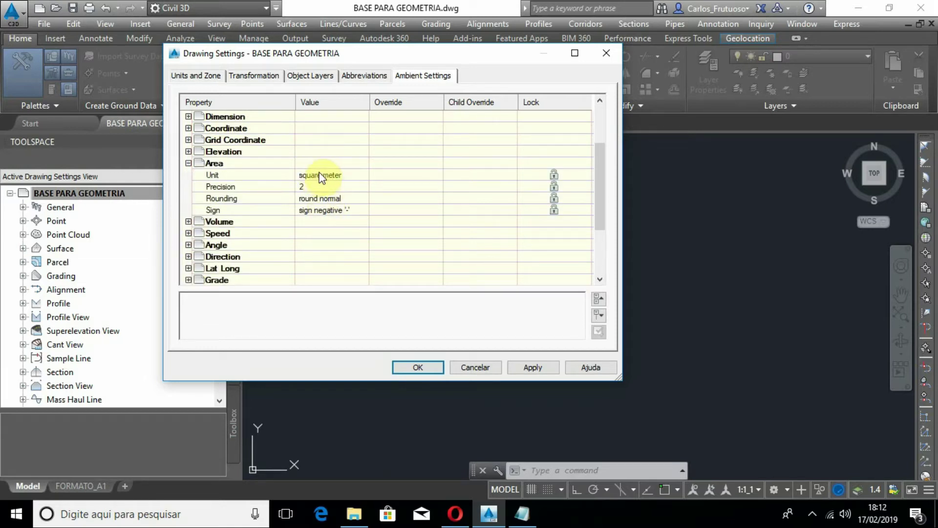
{"action": "left_click", "coordinate": [188, 163]}
{"action": "left_click", "coordinate": [188, 187]}
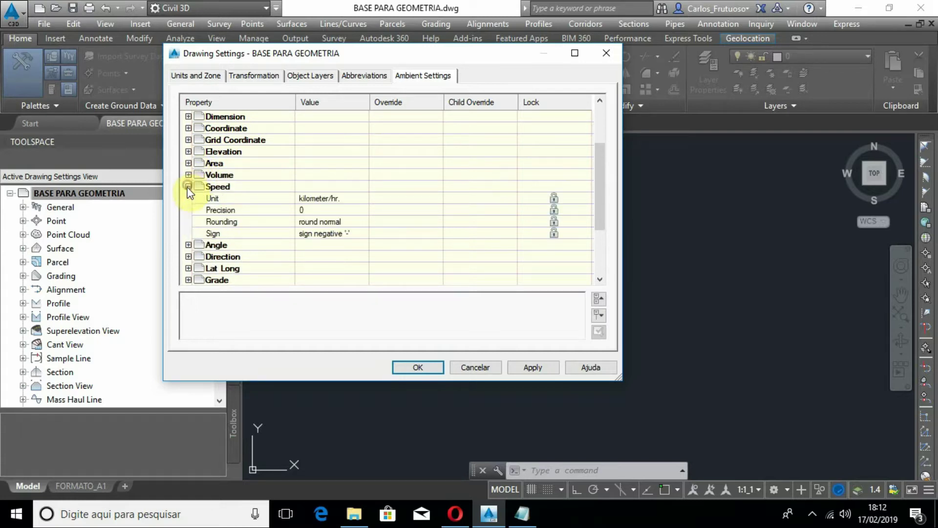
{"action": "left_click", "coordinate": [189, 187]}
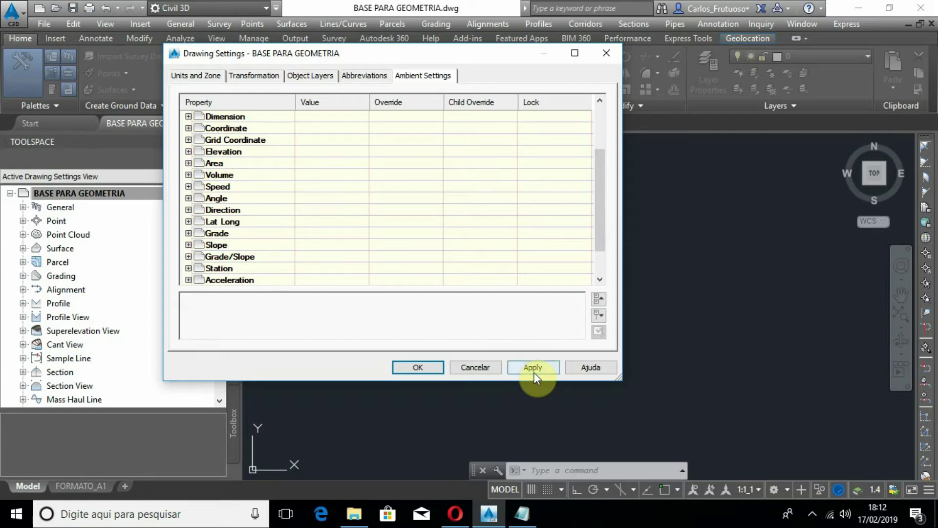
{"action": "left_click", "coordinate": [520, 368]}
{"action": "left_click", "coordinate": [421, 369]}
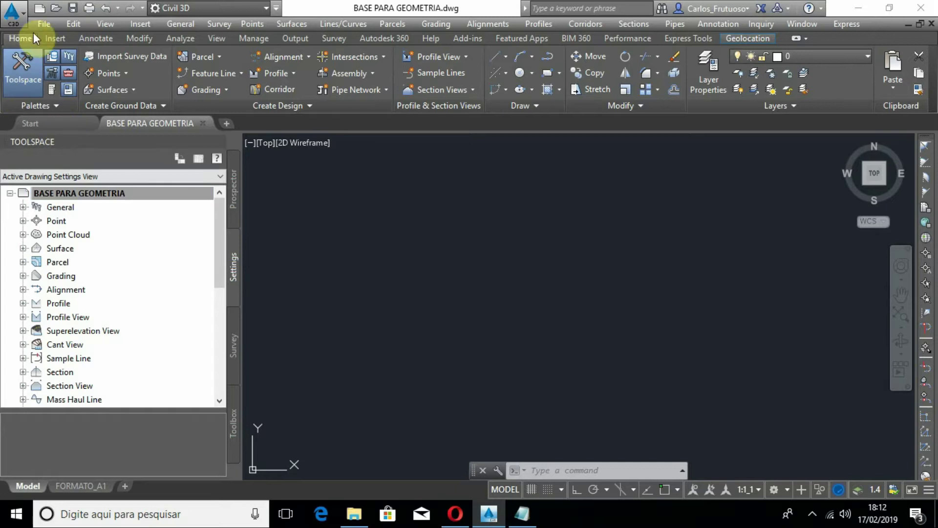
Step: Look over the Civil 3D templates offered for a new drawing, and leave without creating one
{"action": "left_click", "coordinate": [42, 24]}
{"action": "left_click", "coordinate": [62, 37]}
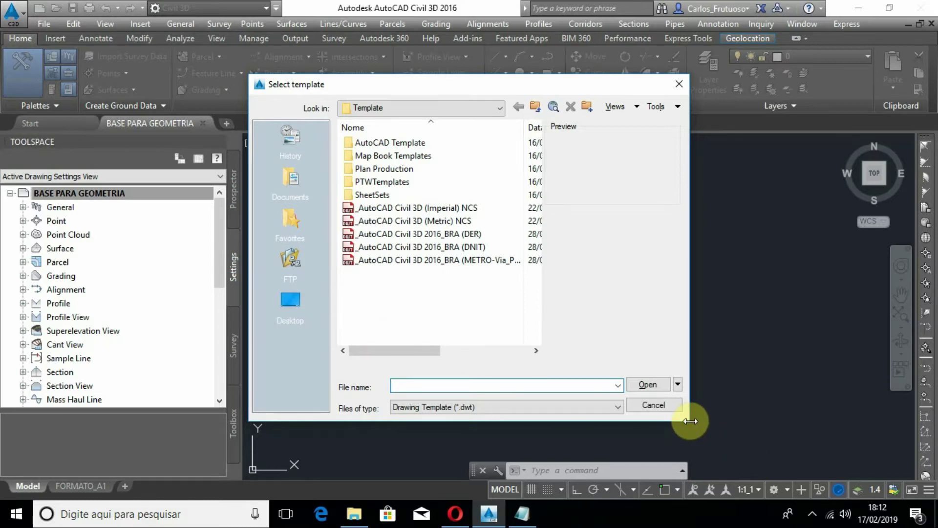
{"action": "left_click_drag", "start_coordinate": [696, 425], "coordinate": [806, 440]}
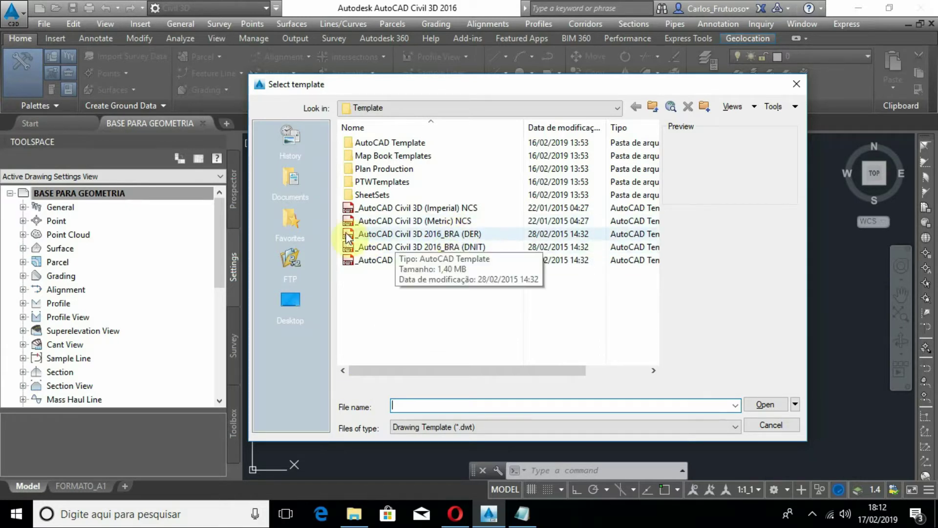
{"action": "left_click", "coordinate": [755, 424]}
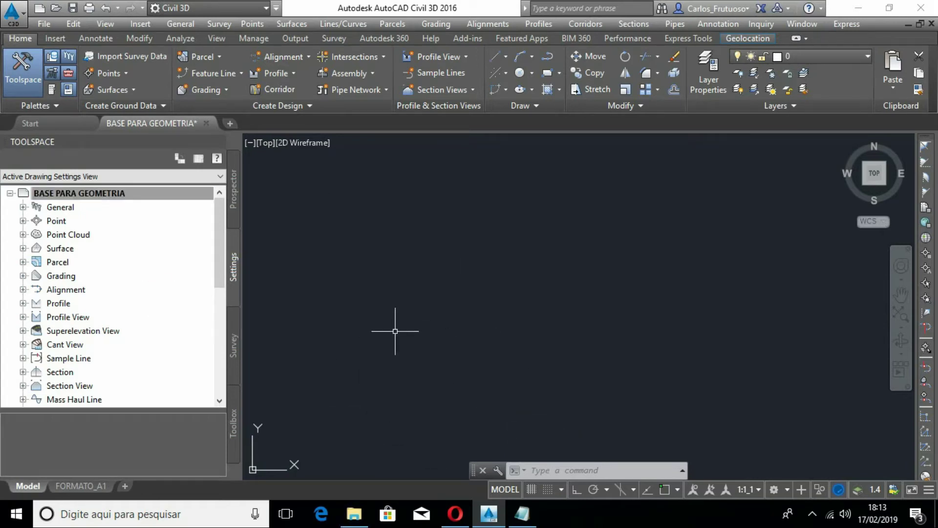
Step: Switch to the Topografia text file in Notepad and examine its column layout and point records from first to last
{"action": "left_click", "coordinate": [525, 513]}
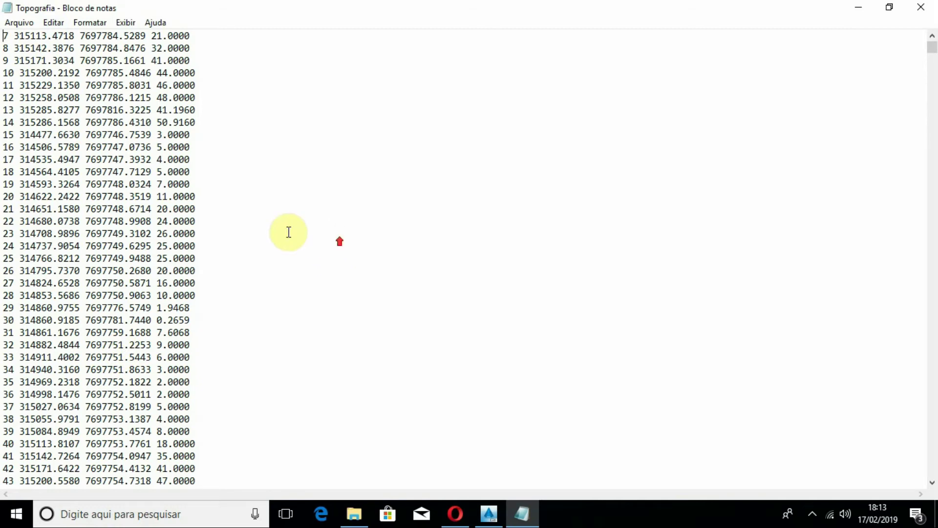
{"action": "scroll", "coordinate": [148, 163], "scroll_direction": "down", "scroll_amount": 9}
{"action": "scroll", "coordinate": [147, 163], "scroll_direction": "down", "scroll_amount": 20}
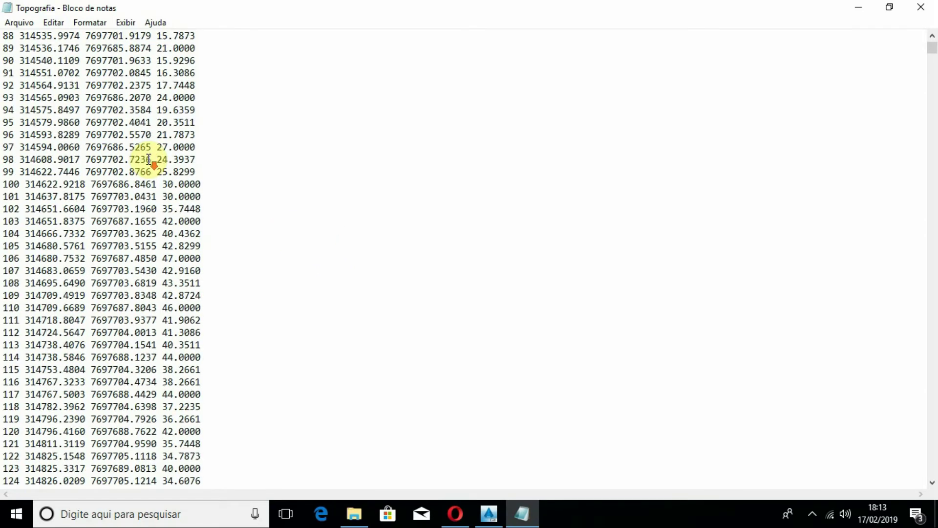
{"action": "scroll", "coordinate": [148, 159], "scroll_direction": "down", "scroll_amount": 10}
{"action": "scroll", "coordinate": [145, 159], "scroll_direction": "up", "scroll_amount": 20}
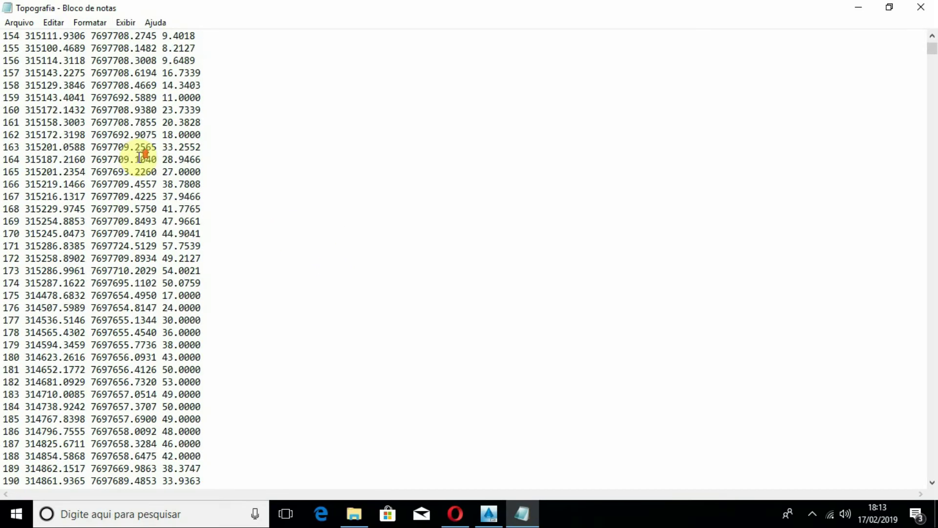
{"action": "scroll", "coordinate": [143, 160], "scroll_direction": "up", "scroll_amount": 20}
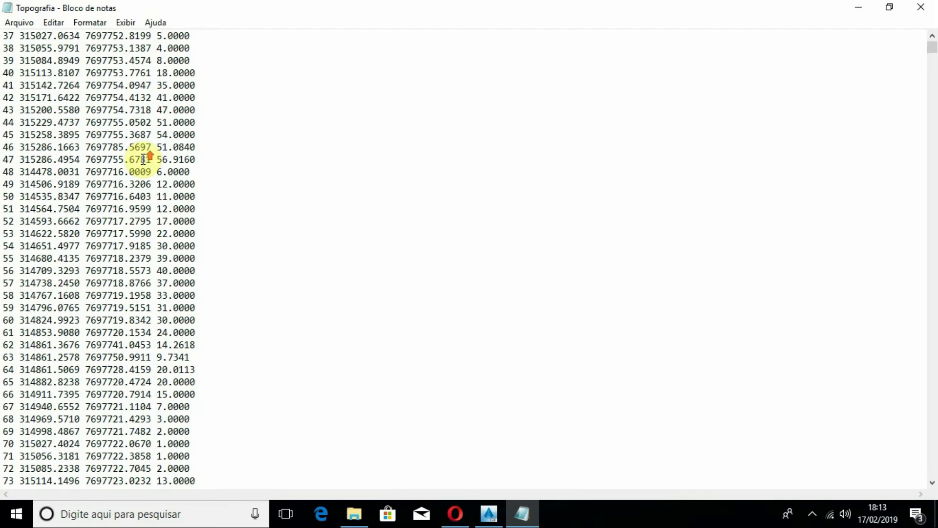
{"action": "left_click", "coordinate": [5, 36]}
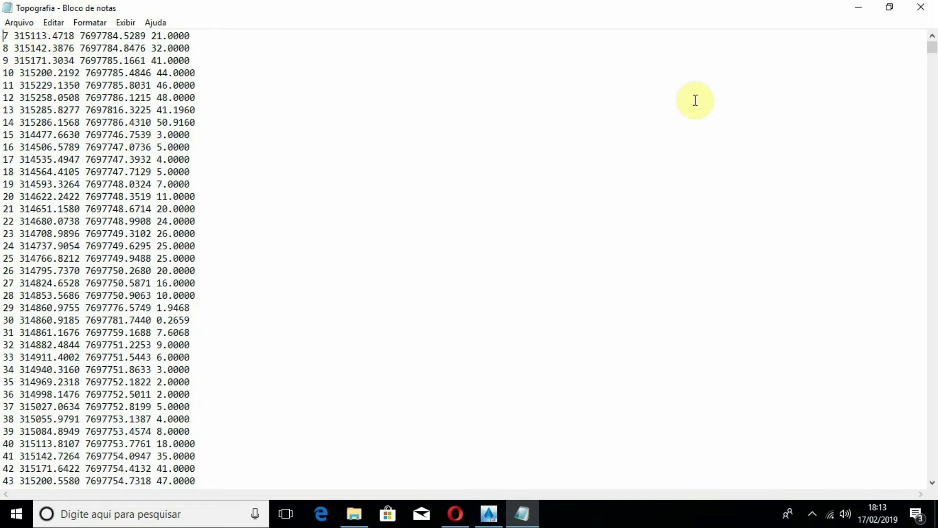
{"action": "left_click_drag", "start_coordinate": [932, 47], "coordinate": [923, 480]}
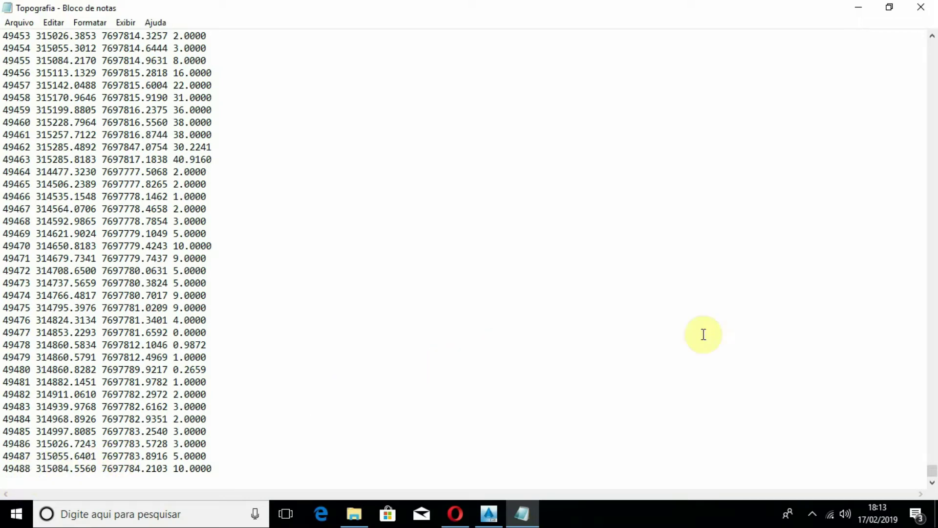
{"action": "left_click_drag", "start_coordinate": [932, 474], "coordinate": [931, 45]}
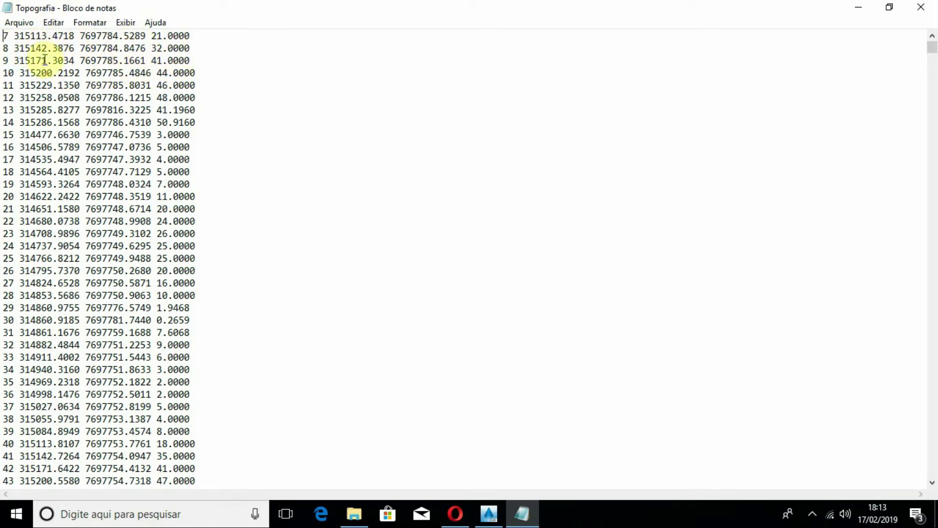
Step: Return to Civil 3D and start the Import Points command from the point creation tools
{"action": "left_click", "coordinate": [489, 514]}
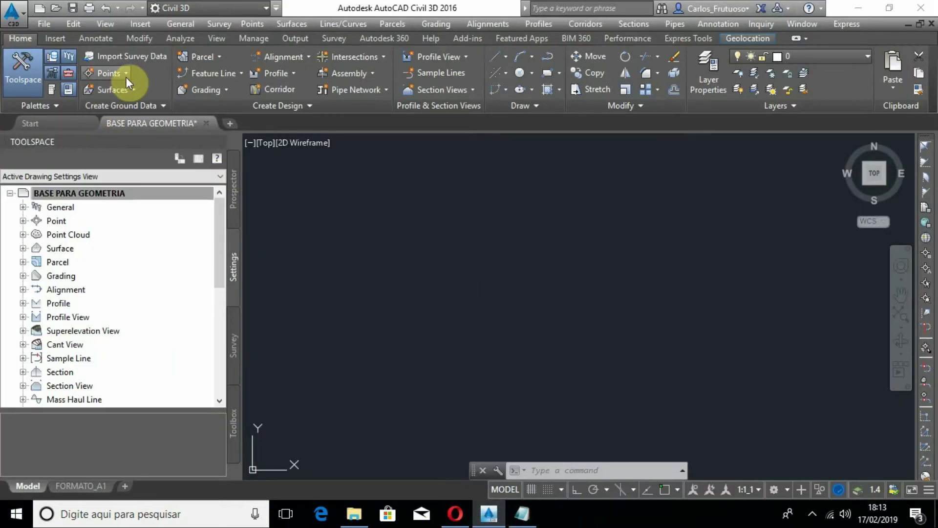
{"action": "left_click", "coordinate": [126, 72]}
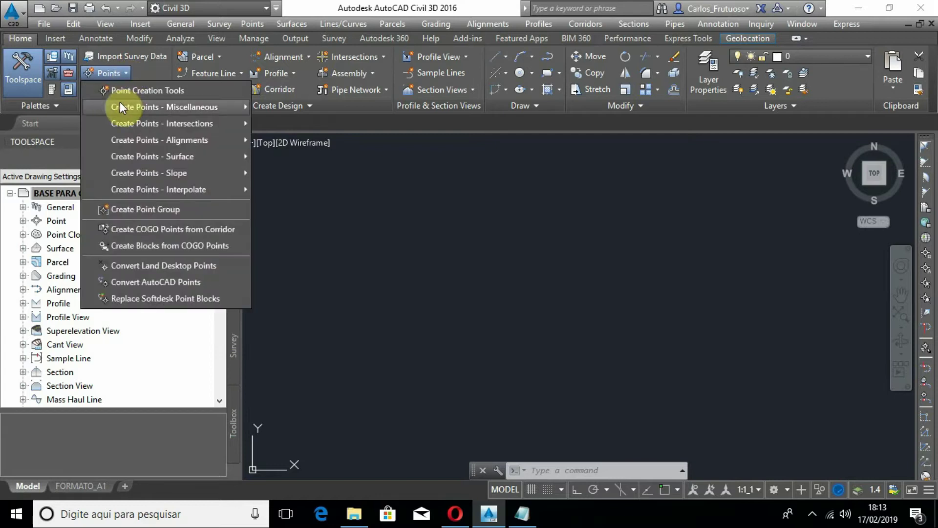
{"action": "left_click", "coordinate": [111, 74]}
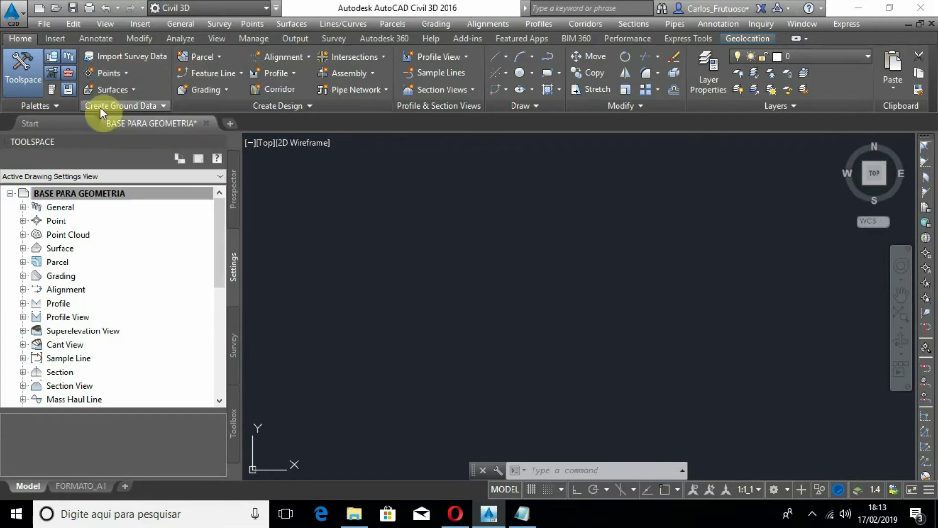
{"action": "left_click", "coordinate": [122, 76]}
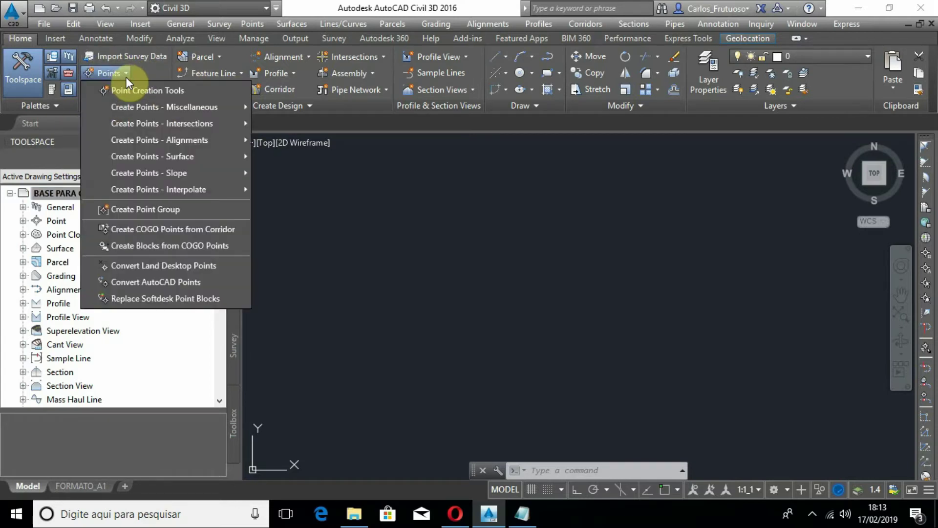
{"action": "left_click", "coordinate": [152, 92]}
{"action": "mouse_move", "coordinate": [172, 21]}
{"action": "left_mouse_down"}
{"action": "mouse_move", "coordinate": [164, 10]}
{"action": "mouse_move", "coordinate": [367, 182]}
{"action": "mouse_move", "coordinate": [380, 180]}
{"action": "left_mouse_up"}
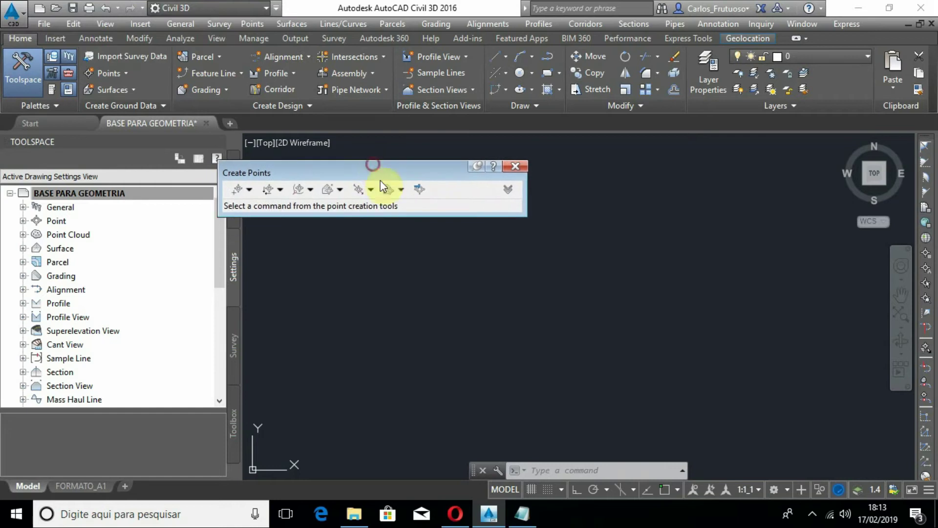
{"action": "left_click", "coordinate": [422, 190]}
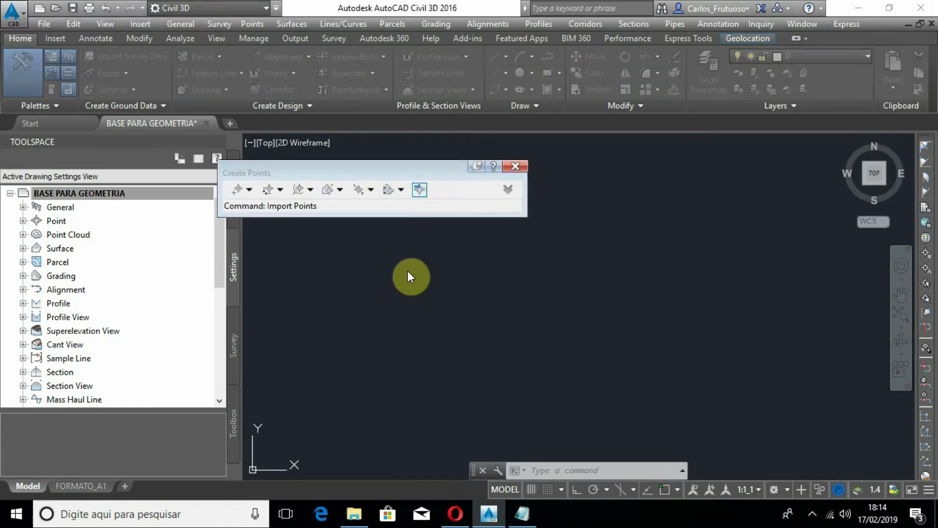
{"action": "left_click_drag", "start_coordinate": [281, 8], "coordinate": [267, 92]}
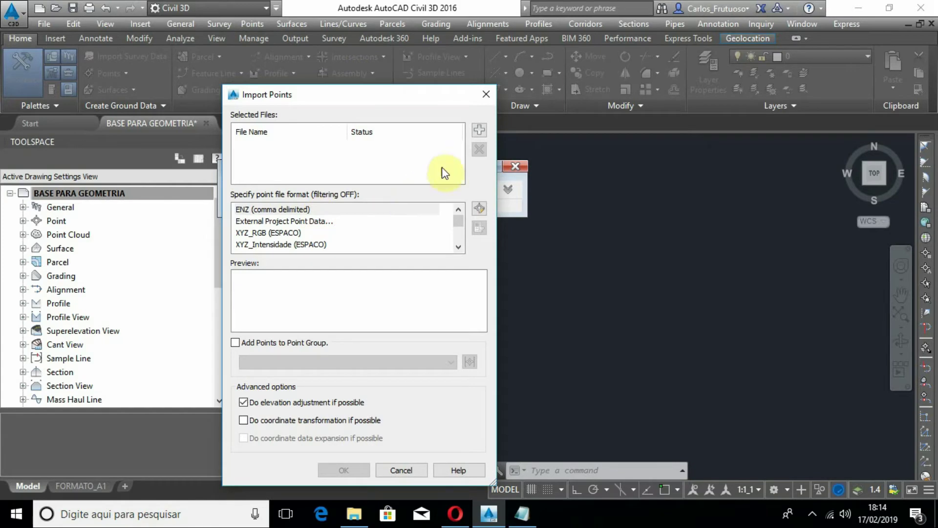
Step: Choose PENZ (space delimited) as the point file format for the import
{"action": "left_click", "coordinate": [458, 247]}
{"action": "left_click", "coordinate": [459, 247]}
{"action": "left_click", "coordinate": [459, 247]}
{"action": "left_click", "coordinate": [459, 247]}
{"action": "left_click", "coordinate": [459, 247]}
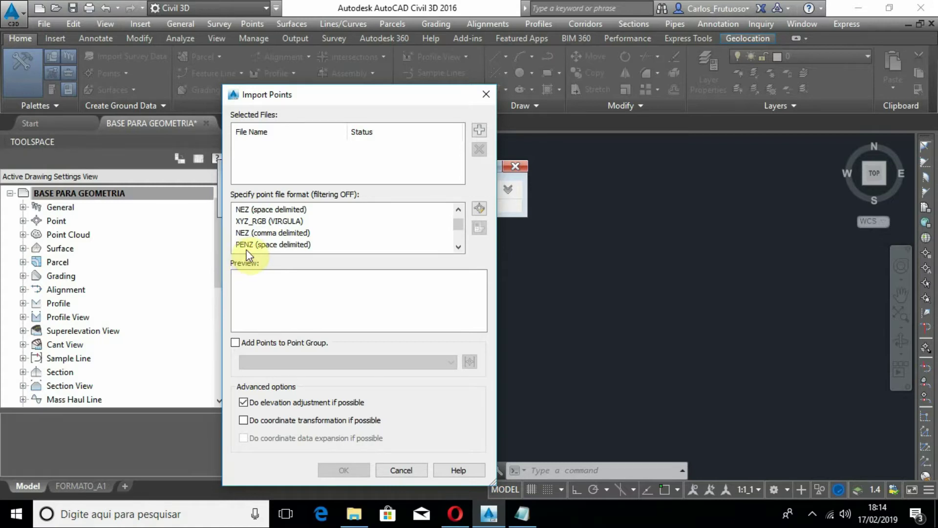
{"action": "left_click", "coordinate": [288, 246]}
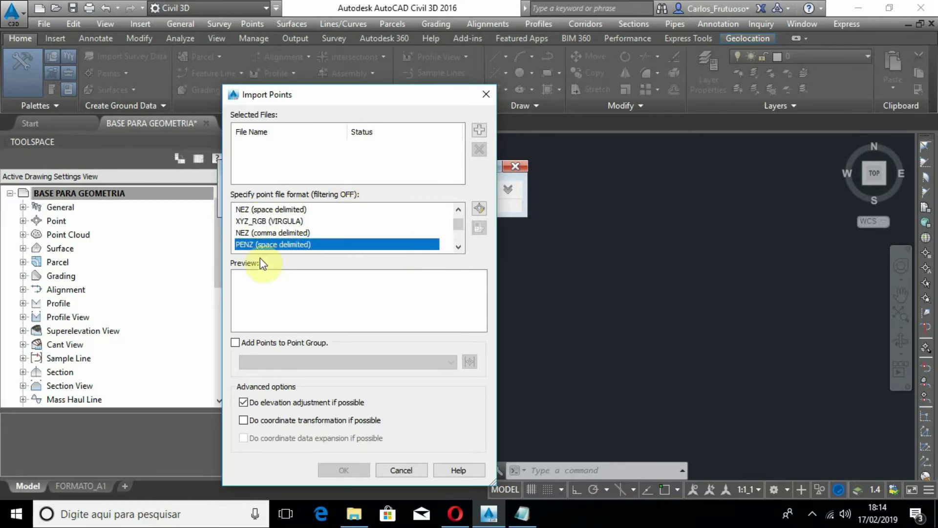
Step: Add the Topografia text file from the CURSO DO PROJETO A OBRA folder on the desktop as the import source
{"action": "left_click", "coordinate": [478, 132]}
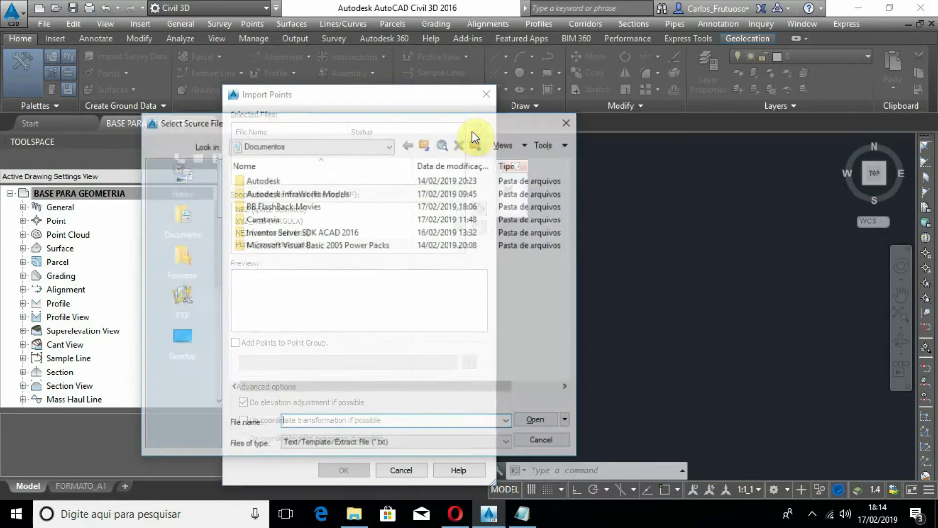
{"action": "left_click", "coordinate": [181, 350]}
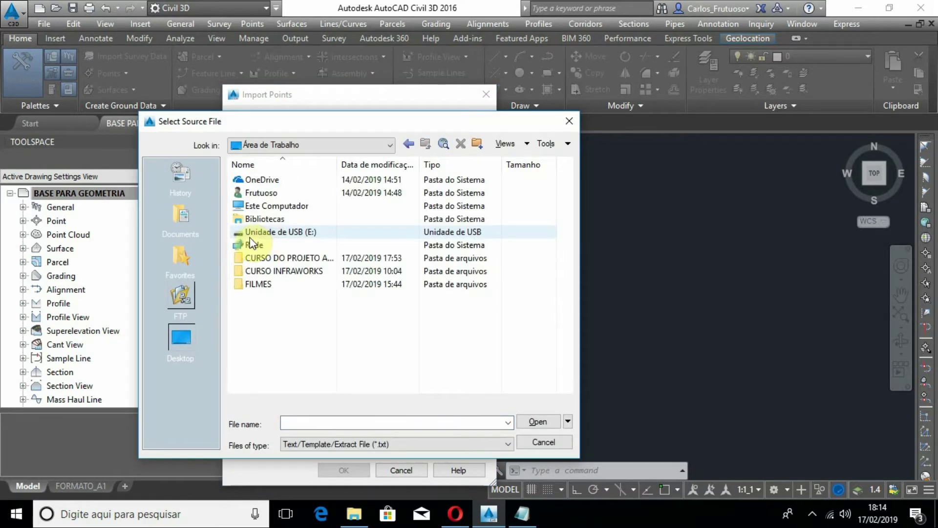
{"action": "double_click", "coordinate": [287, 261]}
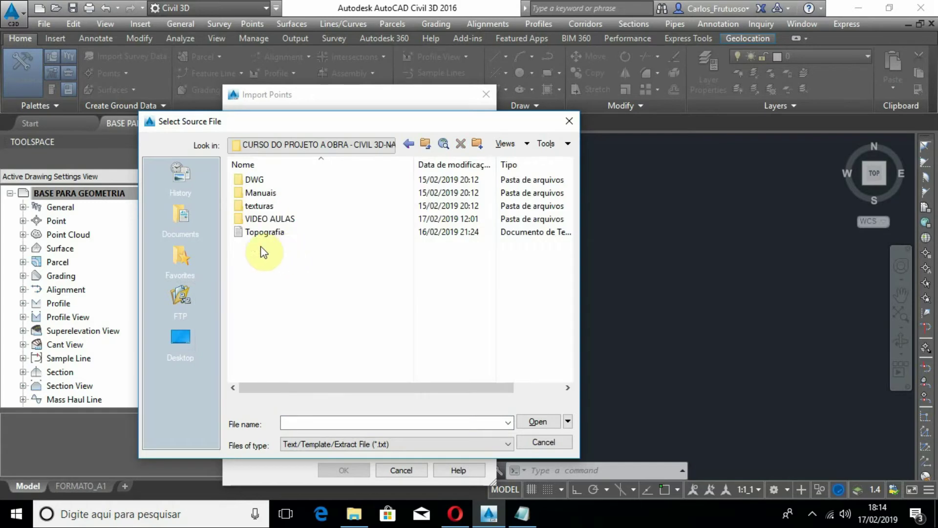
{"action": "left_click", "coordinate": [266, 234]}
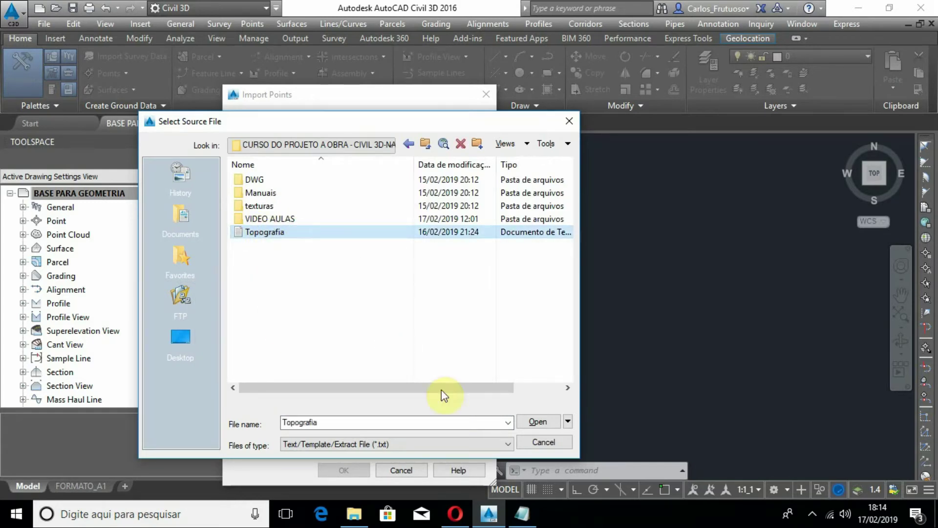
{"action": "left_click", "coordinate": [538, 421]}
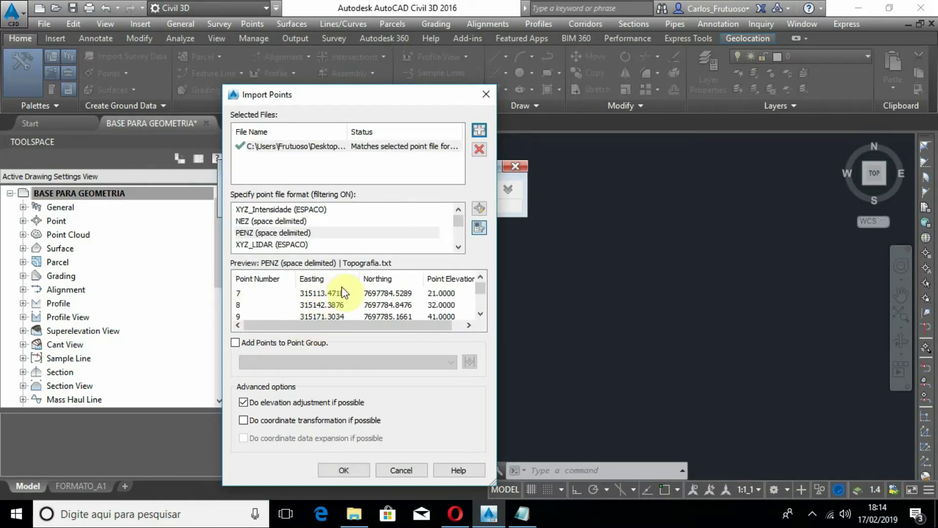
Step: Enlarge the import dialog and have the imported points added to a new point group named TOPOGRAFIA
{"action": "left_click_drag", "start_coordinate": [411, 94], "coordinate": [403, 36]}
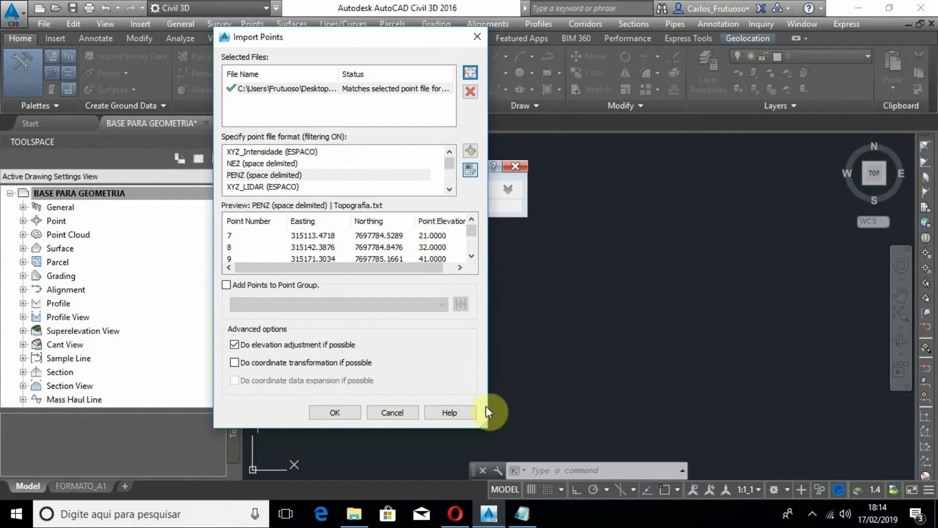
{"action": "left_click_drag", "start_coordinate": [483, 423], "coordinate": [596, 468]}
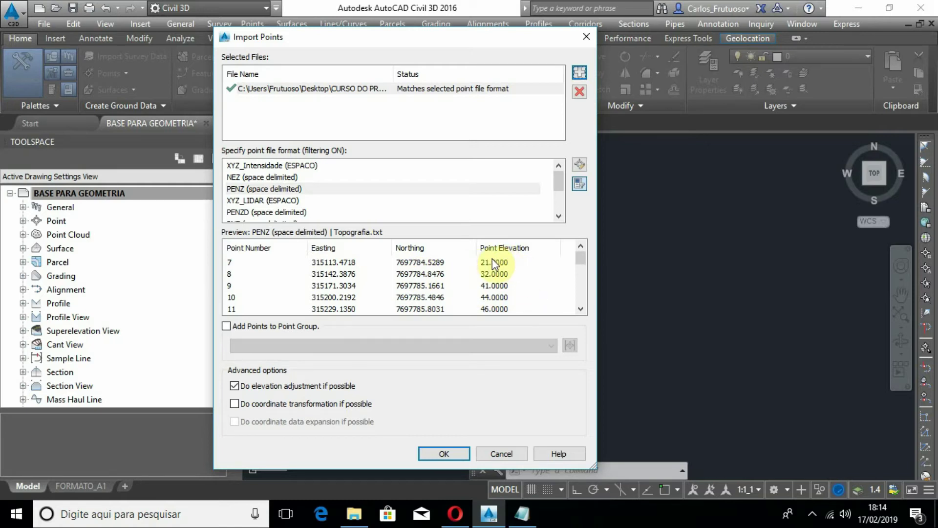
{"action": "left_click", "coordinate": [225, 327]}
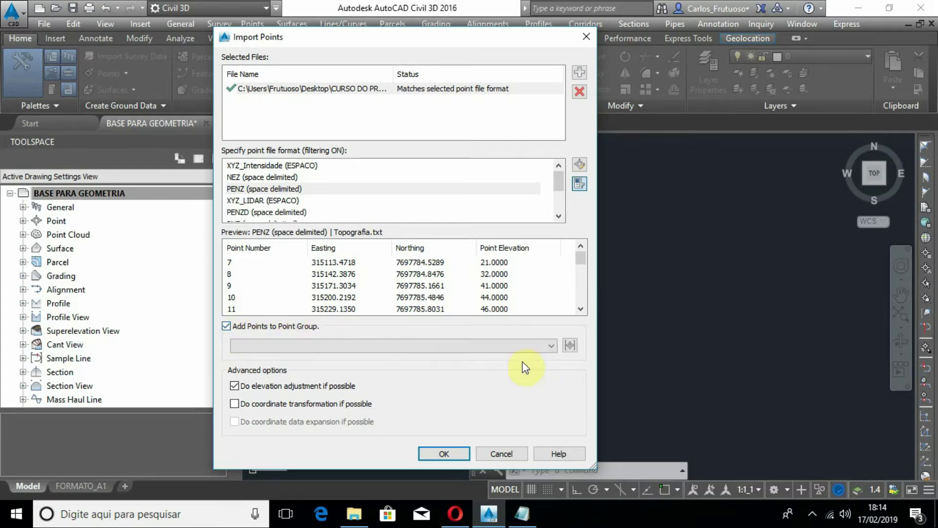
{"action": "left_click", "coordinate": [570, 347]}
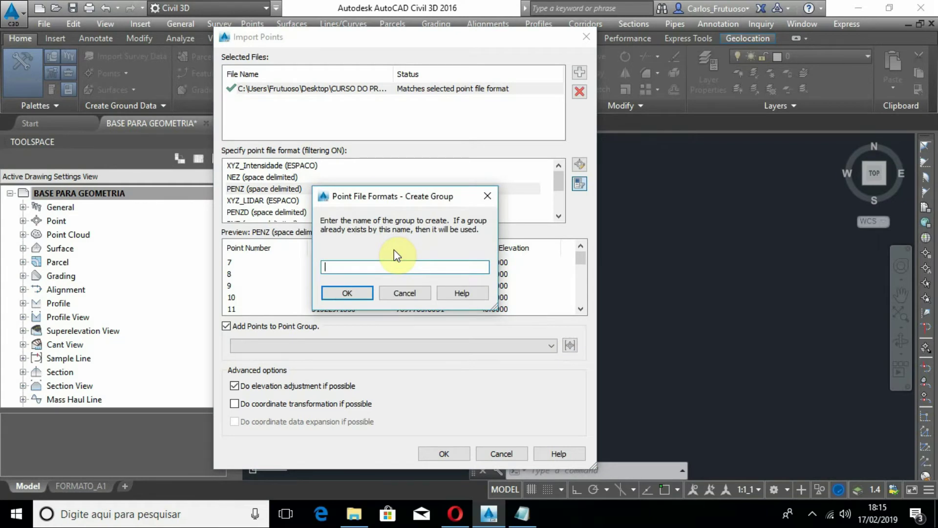
{"action": "type", "text": "TOPOGRAFIA"}
{"action": "left_click", "coordinate": [348, 294]}
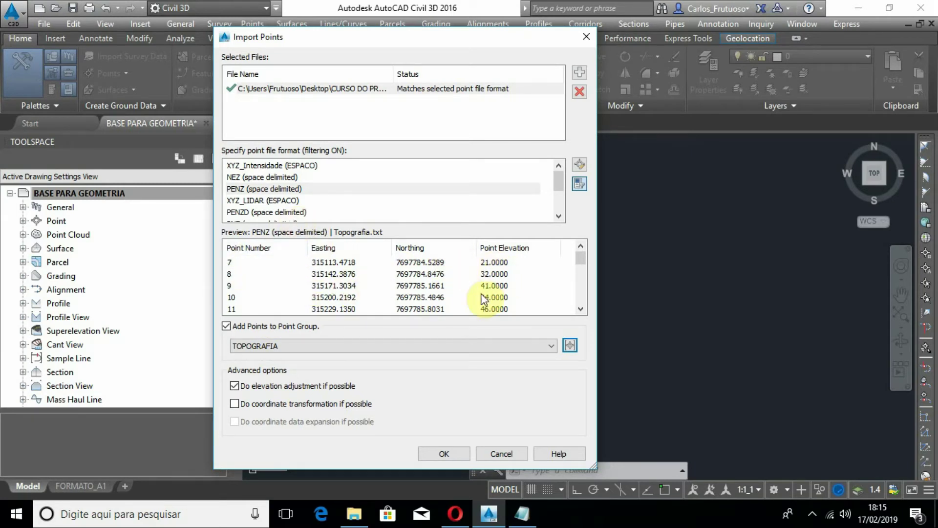
Step: Start a new point file format of the User Point File type and set its format option to delimited
{"action": "left_click", "coordinate": [581, 166]}
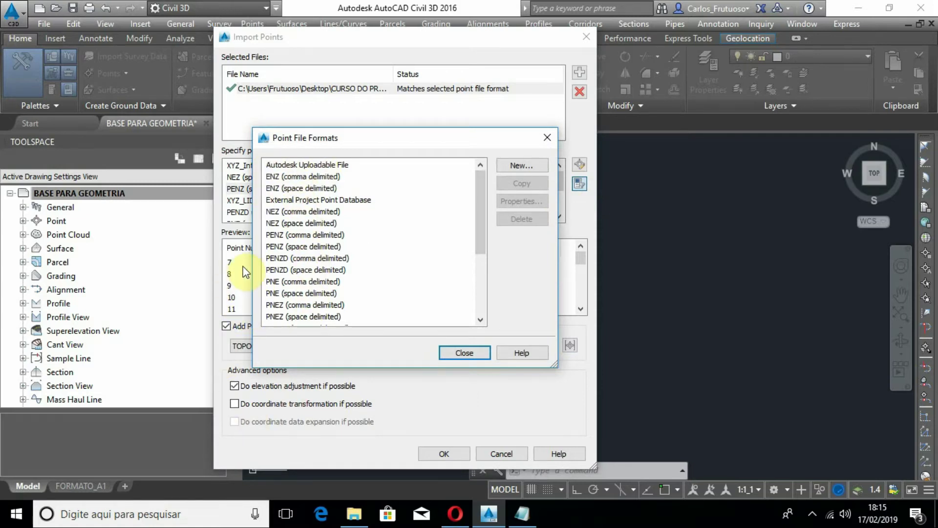
{"action": "left_click_drag", "start_coordinate": [311, 144], "coordinate": [287, 138]}
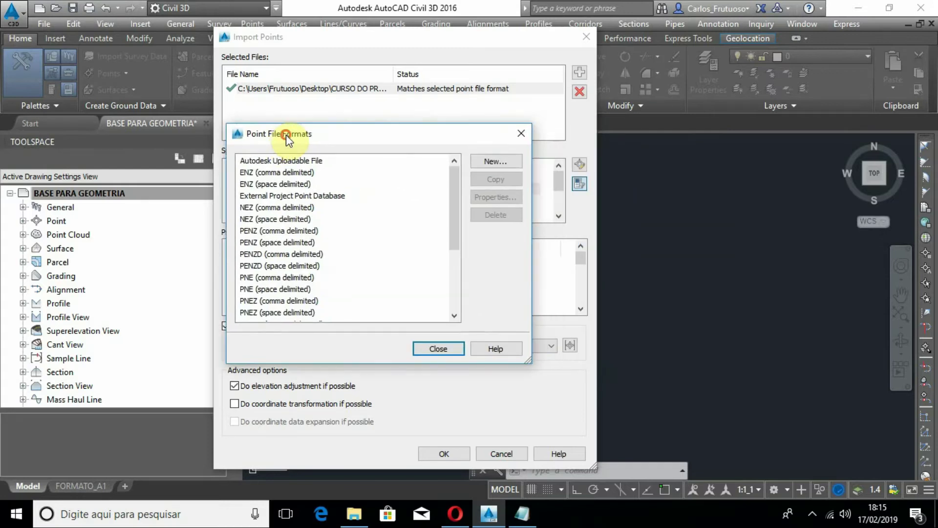
{"action": "left_click", "coordinate": [497, 161]}
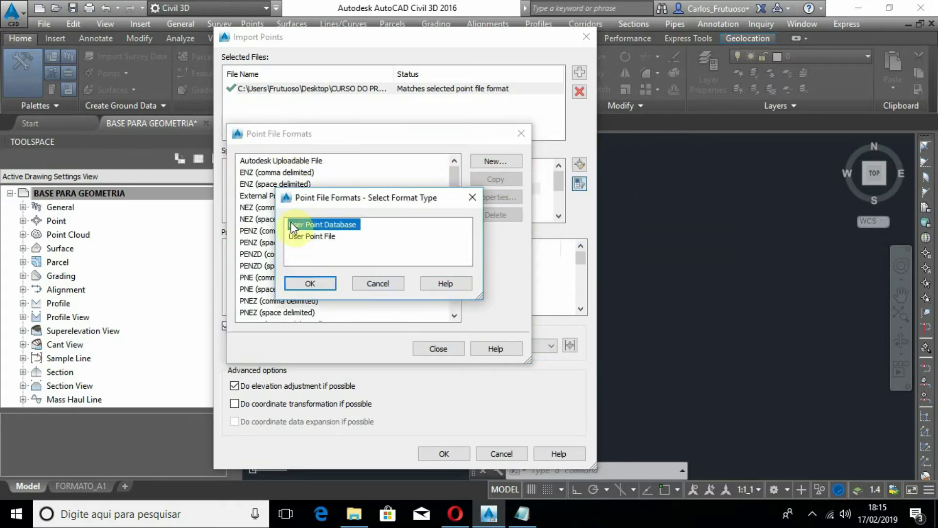
{"action": "left_click", "coordinate": [315, 236]}
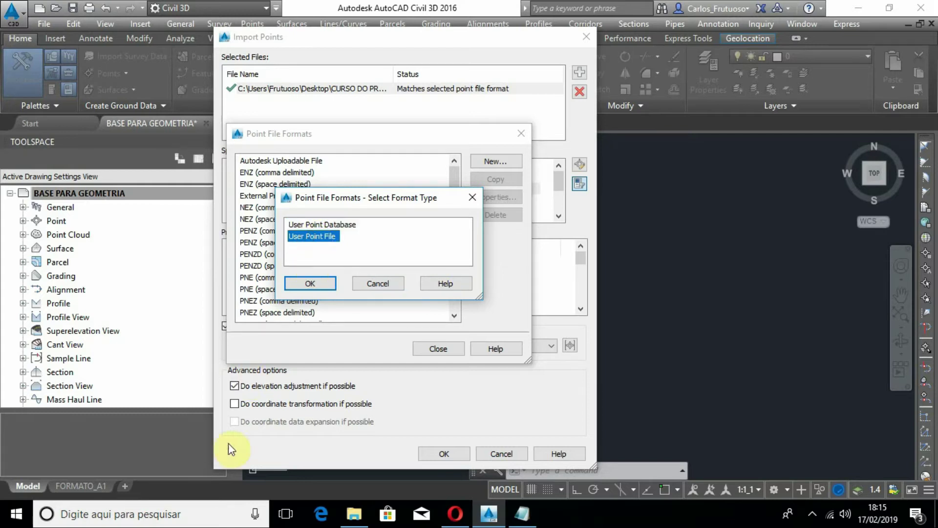
{"action": "left_click", "coordinate": [318, 282]}
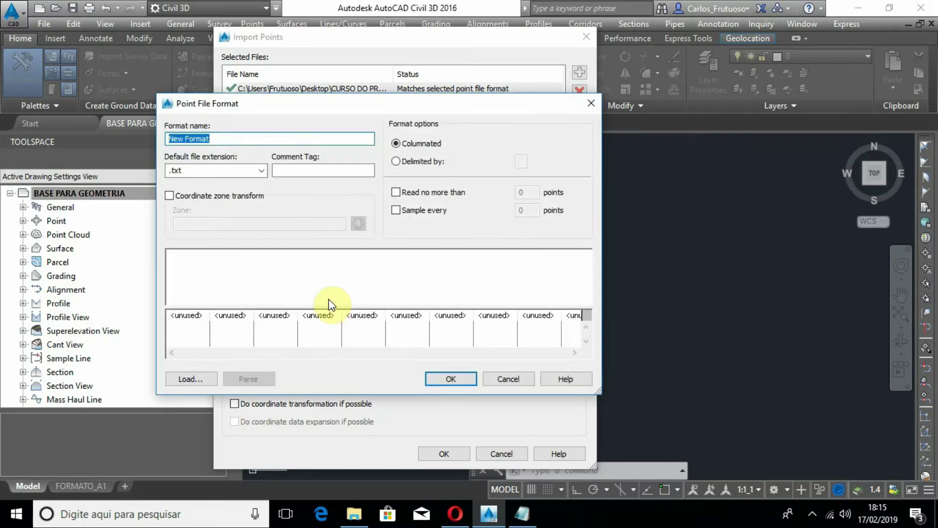
{"action": "left_click_drag", "start_coordinate": [398, 103], "coordinate": [351, 57]}
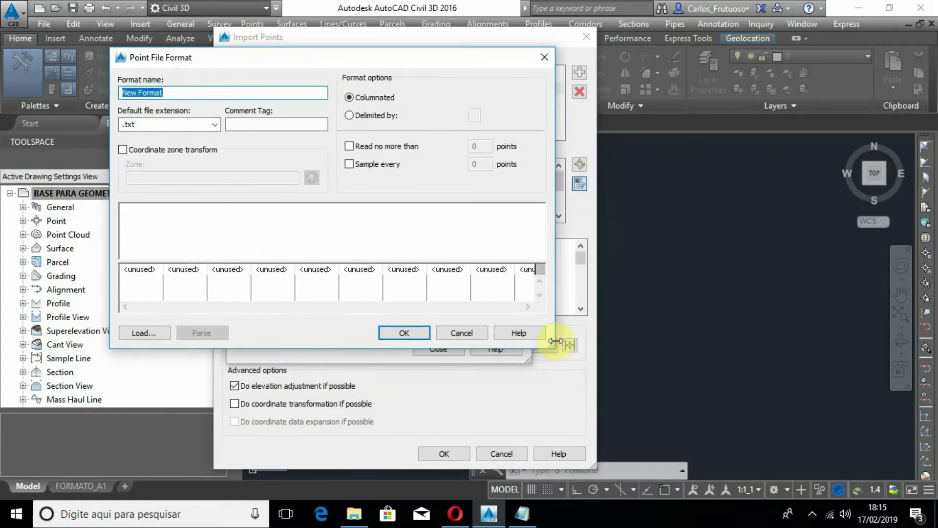
{"action": "left_click_drag", "start_coordinate": [552, 346], "coordinate": [796, 421]}
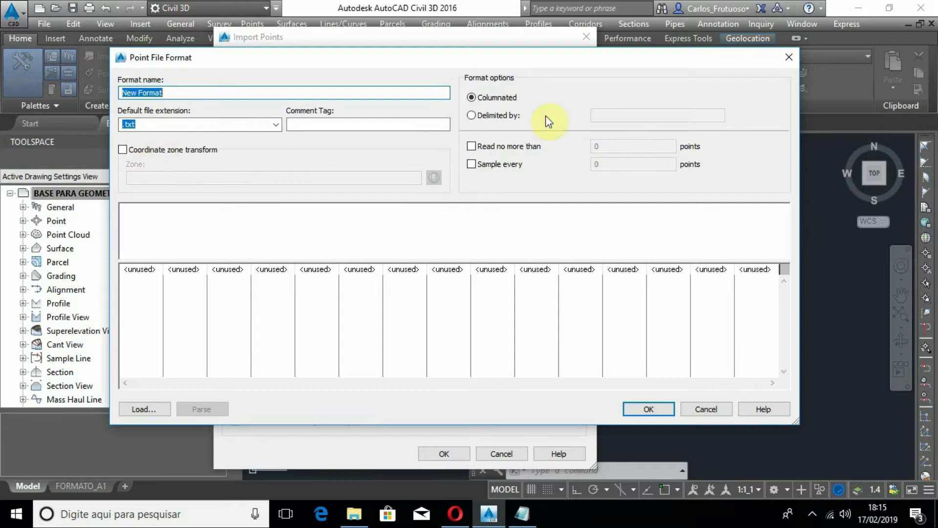
{"action": "left_click", "coordinate": [472, 116]}
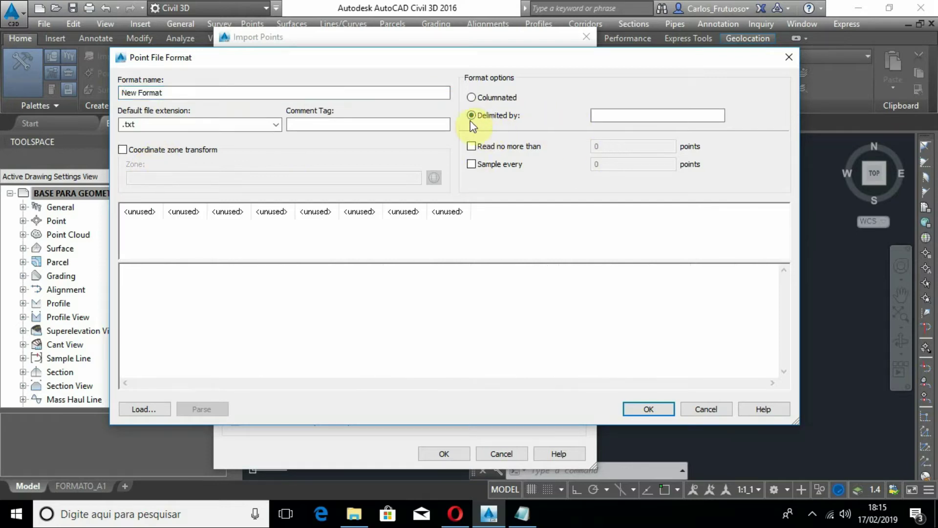
{"action": "left_click", "coordinate": [602, 117]}
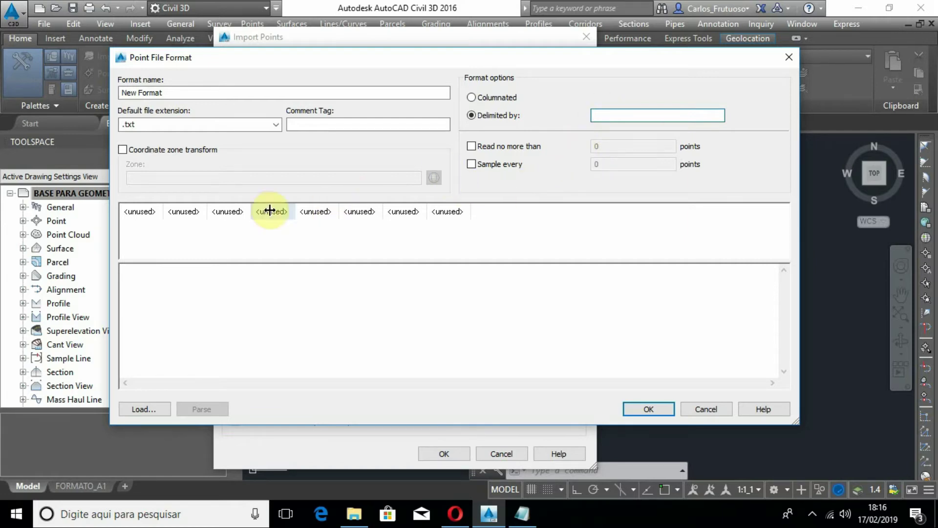
Step: Assign Raw Description to the first column and Point Number to the second column of the new format
{"action": "left_click", "coordinate": [141, 212]}
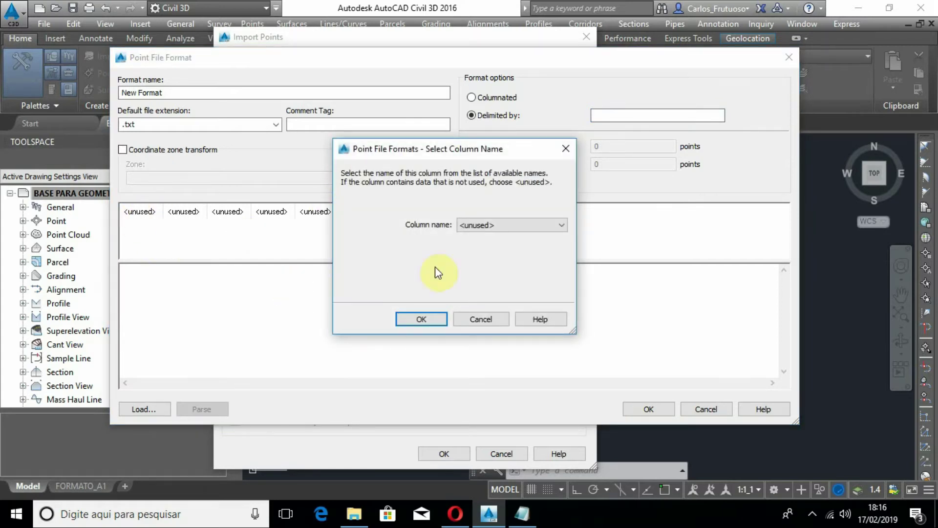
{"action": "left_click", "coordinate": [494, 226]}
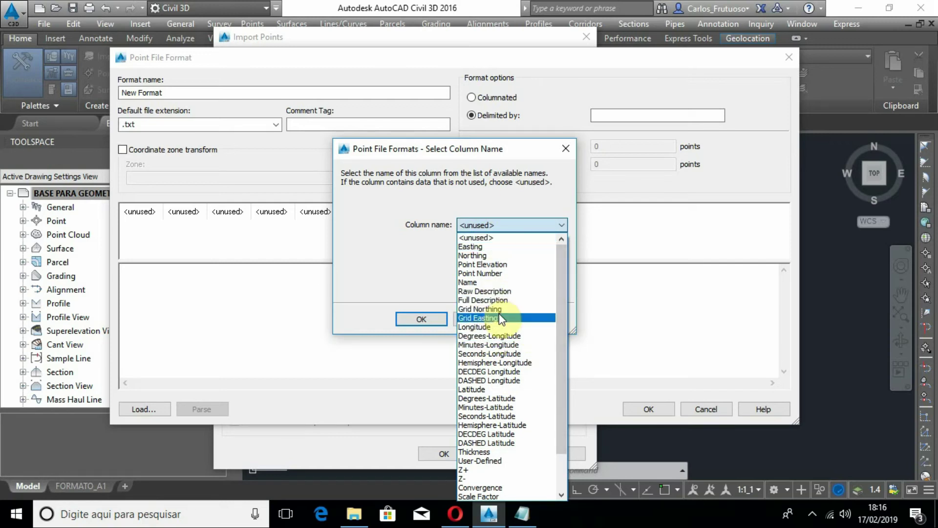
{"action": "left_click", "coordinate": [492, 291]}
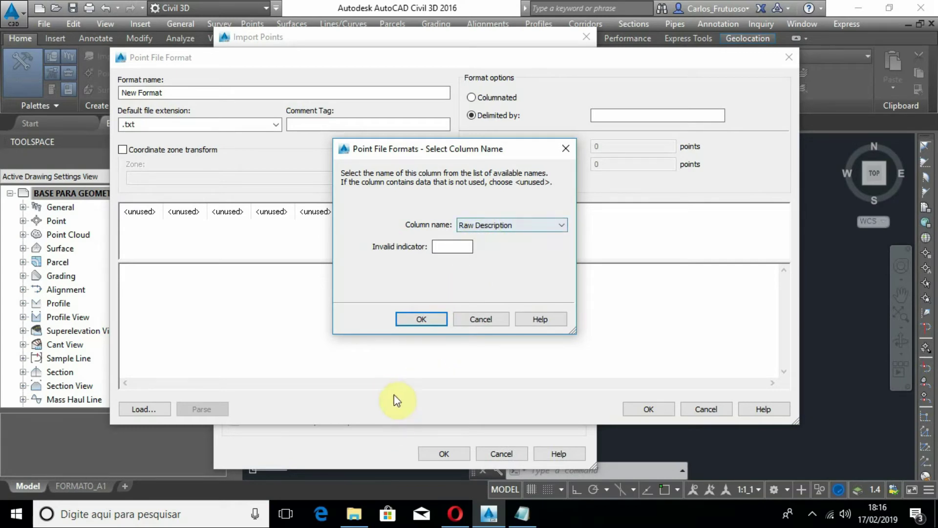
{"action": "left_click", "coordinate": [420, 319]}
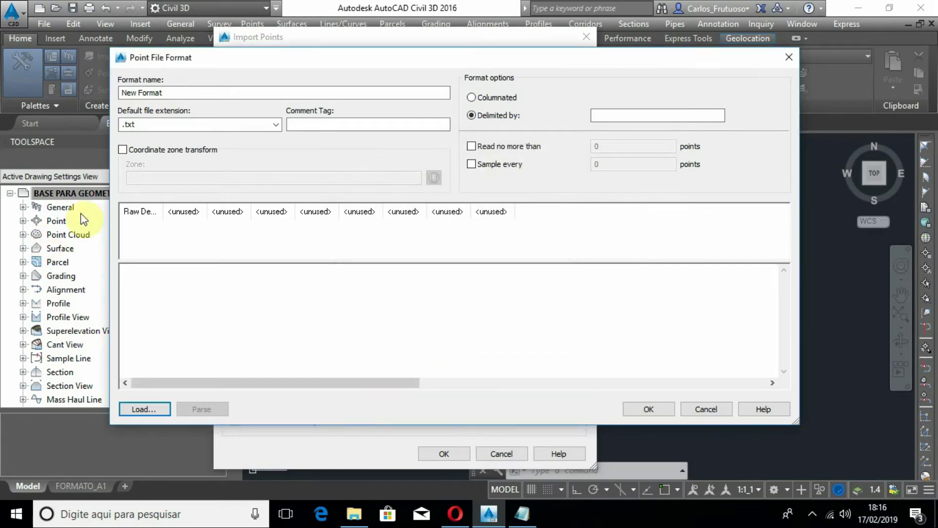
{"action": "left_click", "coordinate": [184, 211]}
{"action": "left_click", "coordinate": [509, 224]}
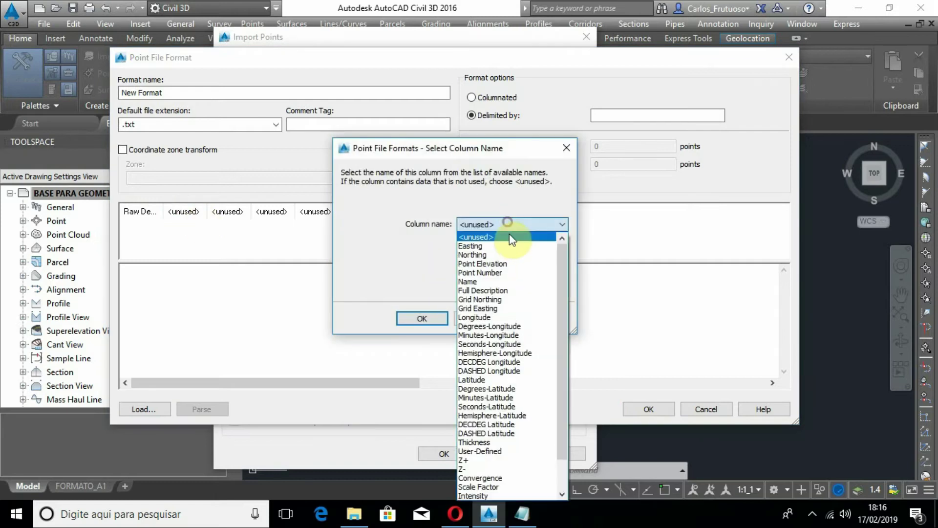
{"action": "left_click", "coordinate": [494, 278]}
{"action": "left_click", "coordinate": [412, 319]}
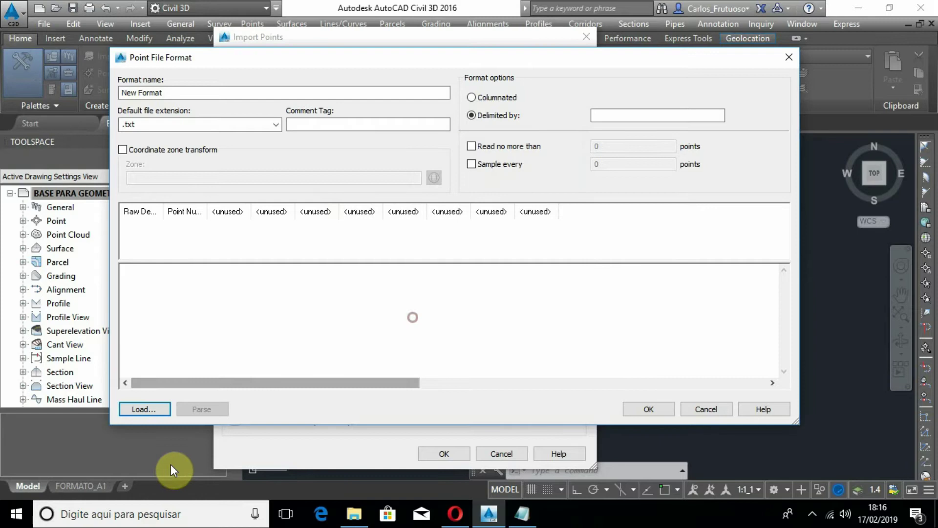
Step: Assign Easting to the third column and Northing to the fourth column of the new format
{"action": "left_click", "coordinate": [224, 211]}
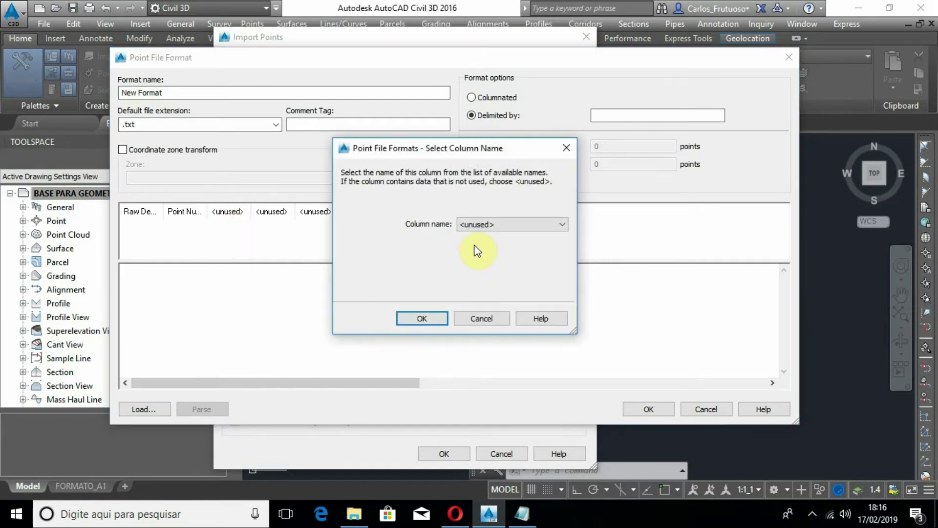
{"action": "left_click", "coordinate": [478, 224]}
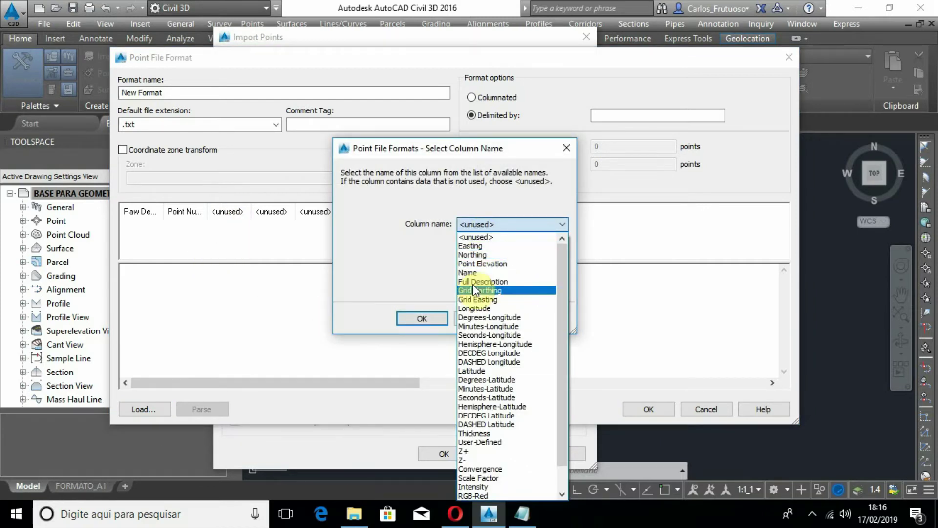
{"action": "left_click", "coordinate": [471, 246]}
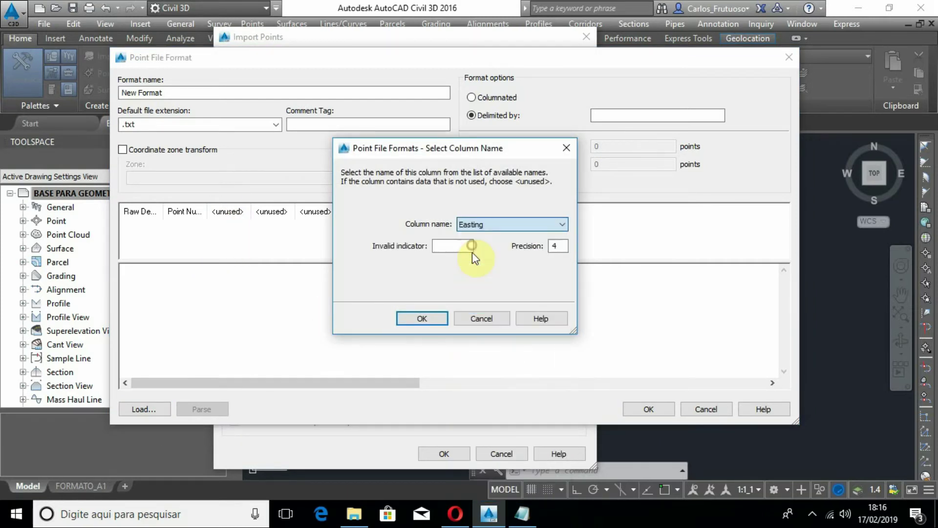
{"action": "left_click", "coordinate": [430, 320]}
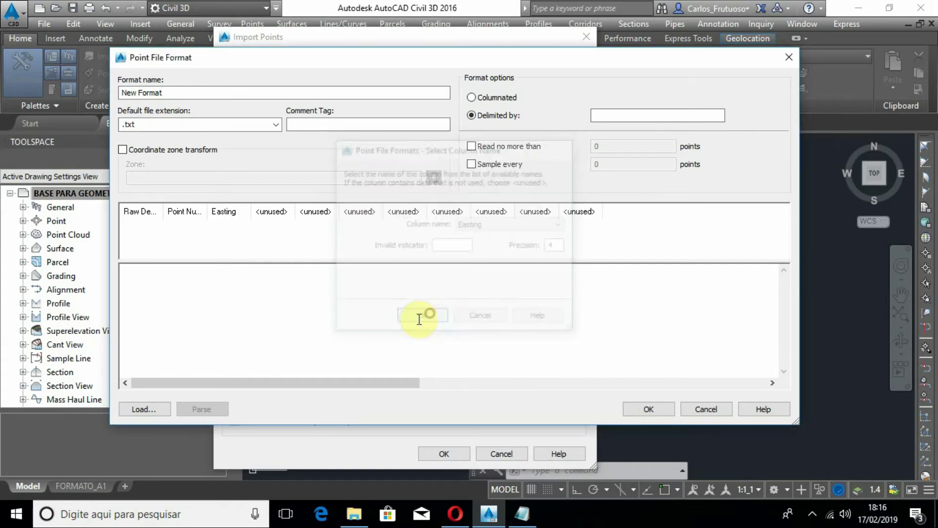
{"action": "left_click", "coordinate": [267, 215]}
{"action": "left_click", "coordinate": [479, 225]}
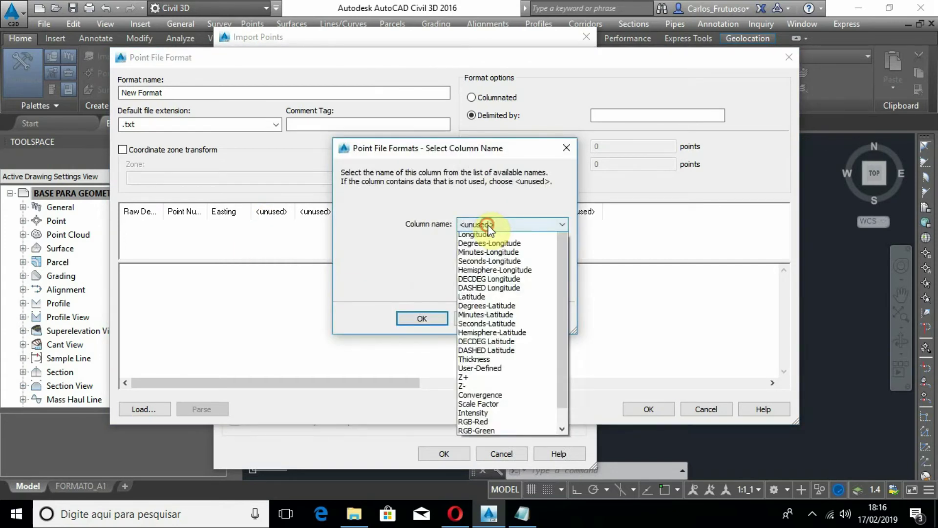
{"action": "scroll", "coordinate": [489, 230], "scroll_direction": "up", "scroll_amount": 3}
{"action": "left_click", "coordinate": [481, 243]}
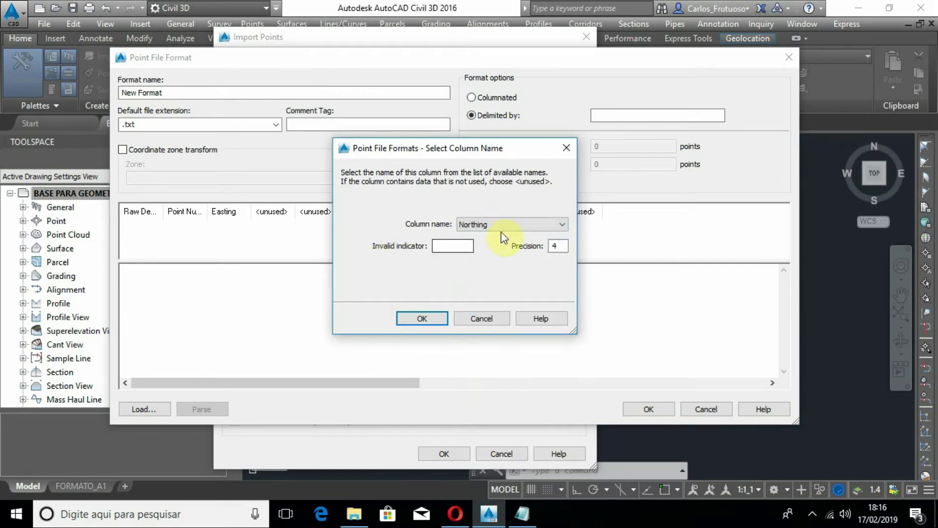
{"action": "left_click", "coordinate": [414, 321]}
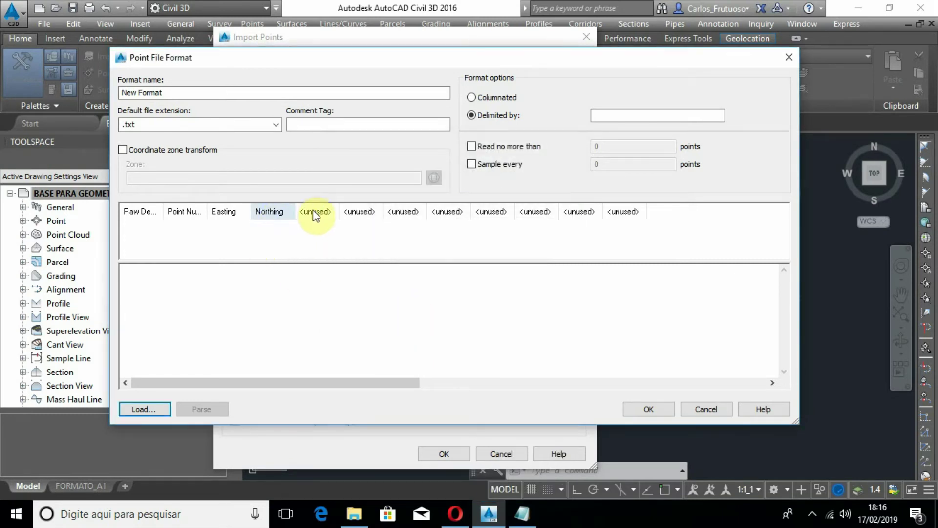
Step: Assign Point Elevation to the fifth column, discard the new format and return to the point import settings
{"action": "left_click", "coordinate": [324, 212]}
{"action": "left_click", "coordinate": [476, 223]}
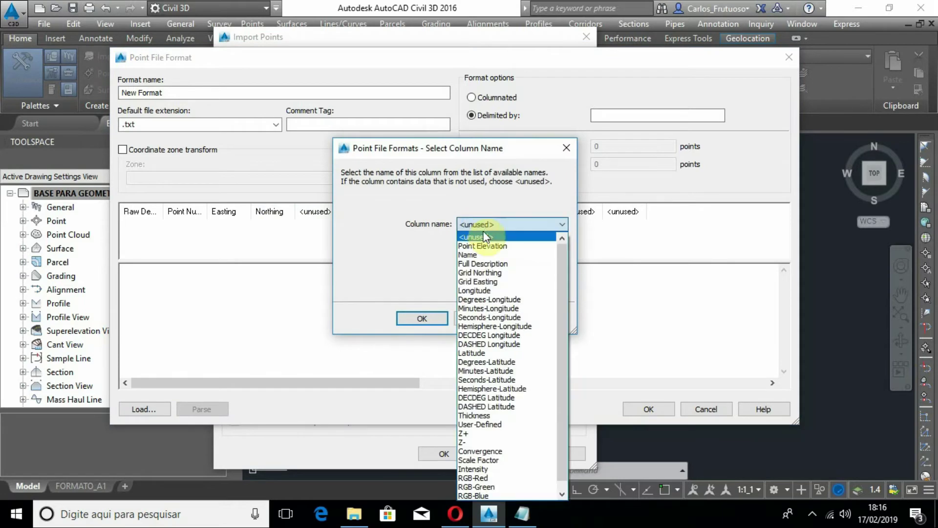
{"action": "left_click", "coordinate": [482, 246]}
{"action": "left_click", "coordinate": [419, 318]}
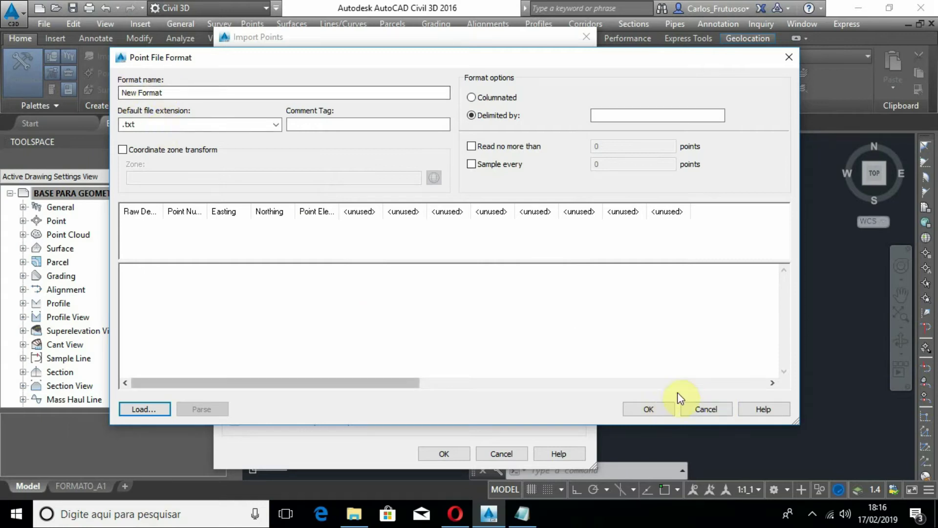
{"action": "left_click_drag", "start_coordinate": [383, 62], "coordinate": [470, 84]}
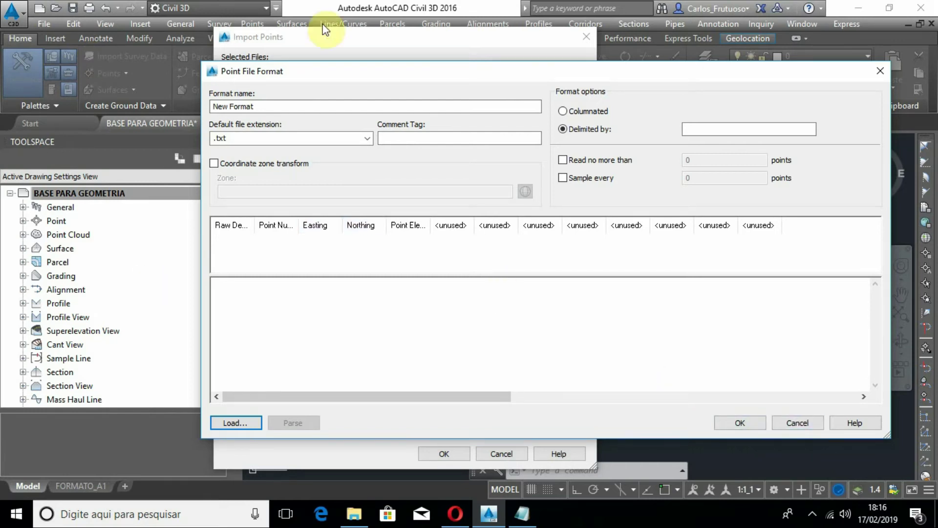
{"action": "left_click", "coordinate": [786, 426]}
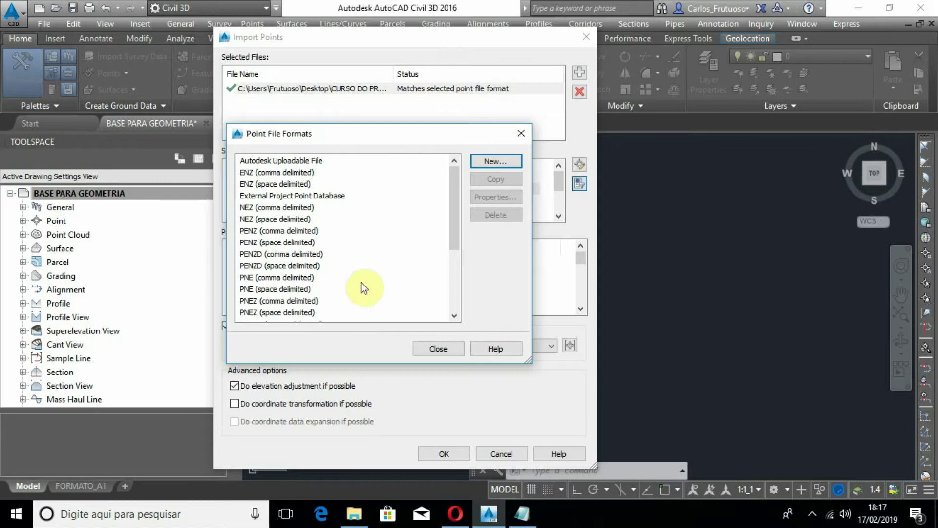
{"action": "left_click", "coordinate": [438, 349]}
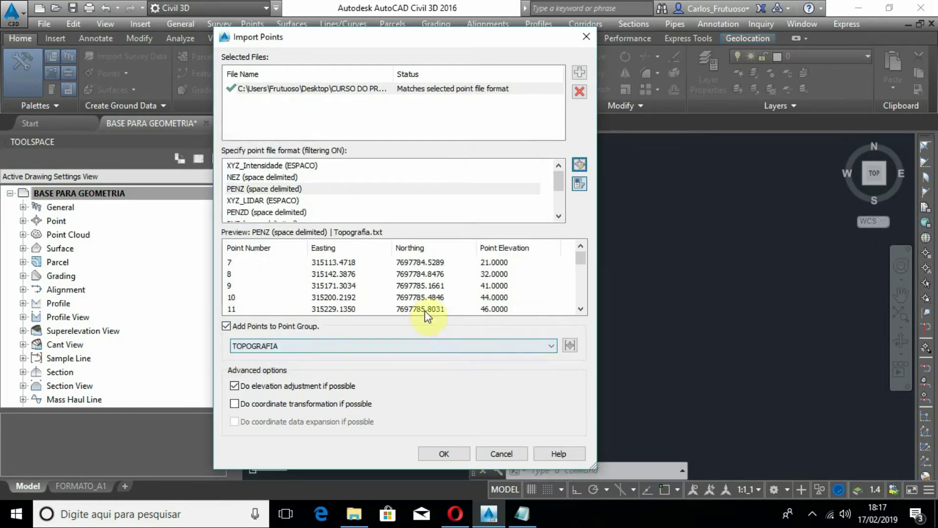
Step: Import the Topografia.txt points into the TOPOGRAFIA point group using the PENZ (space delimited) format
{"action": "left_click_drag", "start_coordinate": [557, 181], "coordinate": [559, 186]}
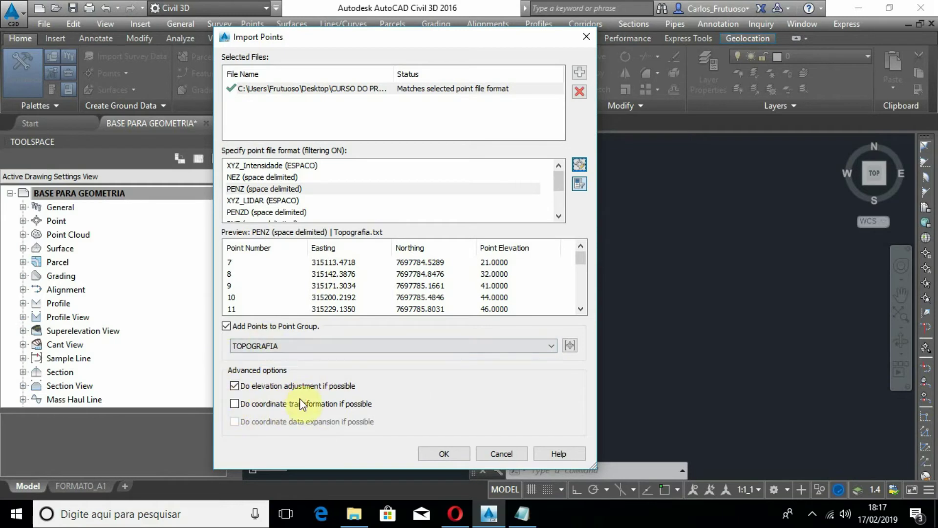
{"action": "left_click", "coordinate": [443, 454]}
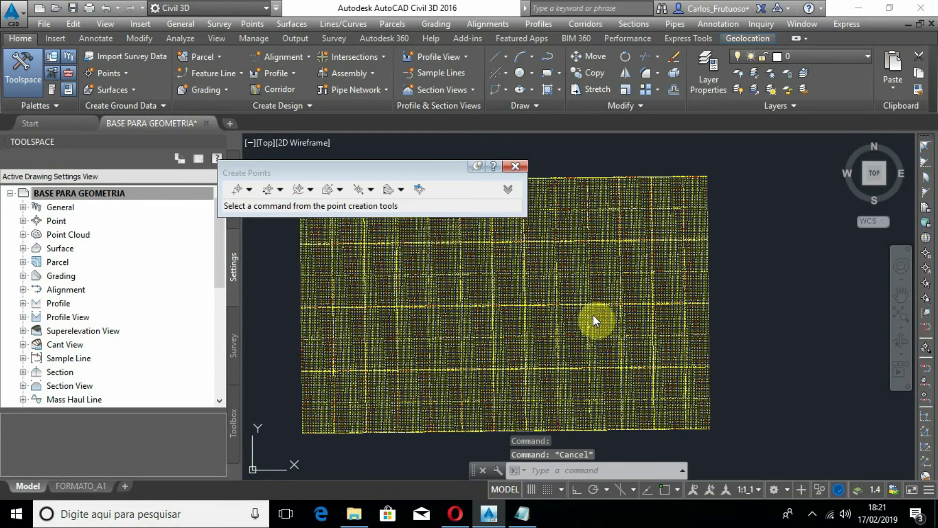
{"action": "left_click", "coordinate": [710, 315]}
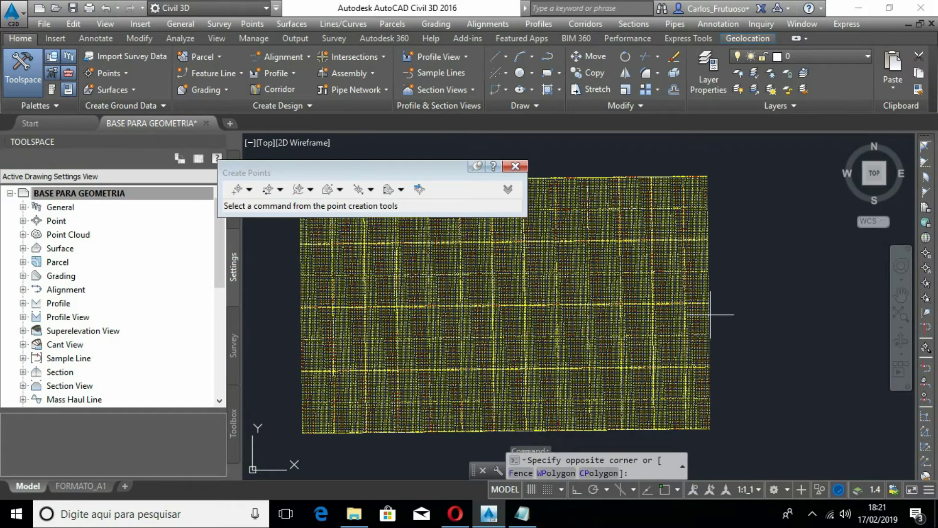
Step: Close the point creation tools and inspect the imported points and their labels in the drawing
{"action": "key", "text": "Escape"}
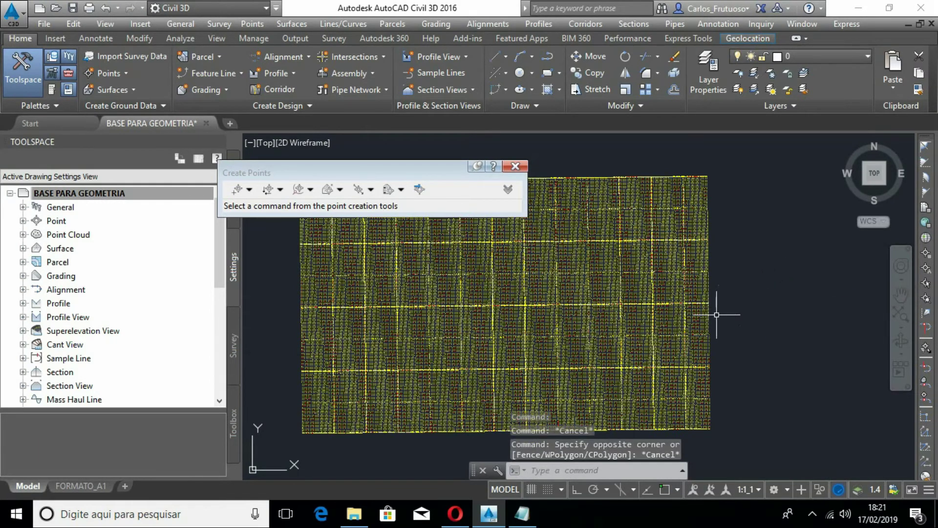
{"action": "scroll", "coordinate": [611, 320], "scroll_direction": "up", "scroll_amount": 8}
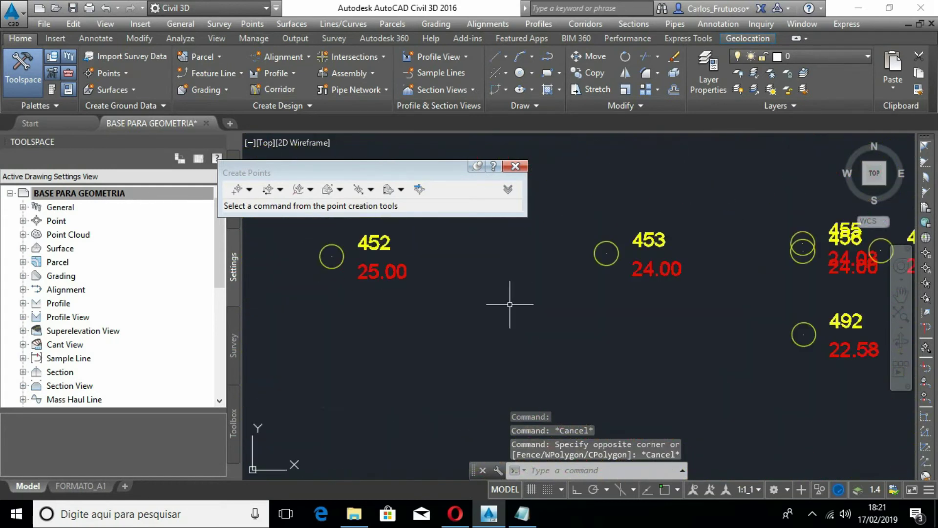
{"action": "scroll", "coordinate": [667, 276], "scroll_direction": "down", "scroll_amount": 4}
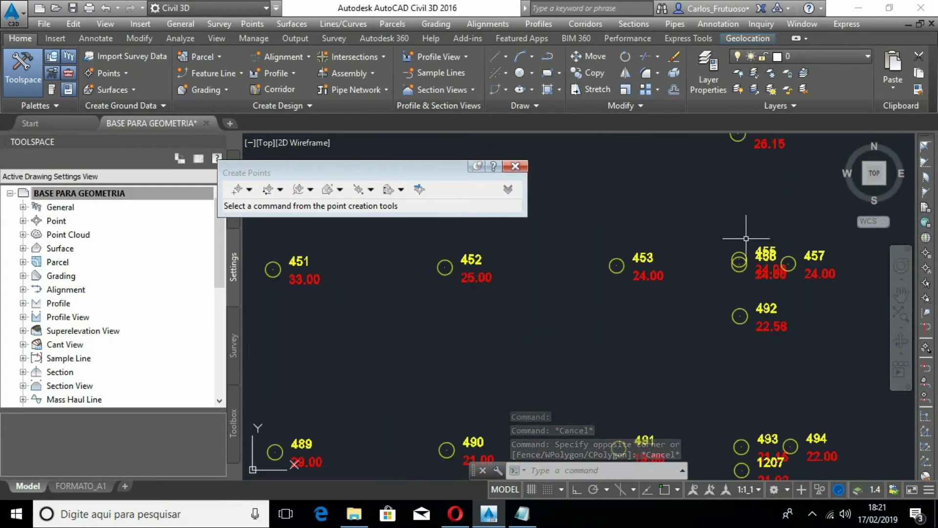
{"action": "left_click", "coordinate": [515, 166]}
{"action": "scroll", "coordinate": [455, 268], "scroll_direction": "down", "scroll_amount": 5}
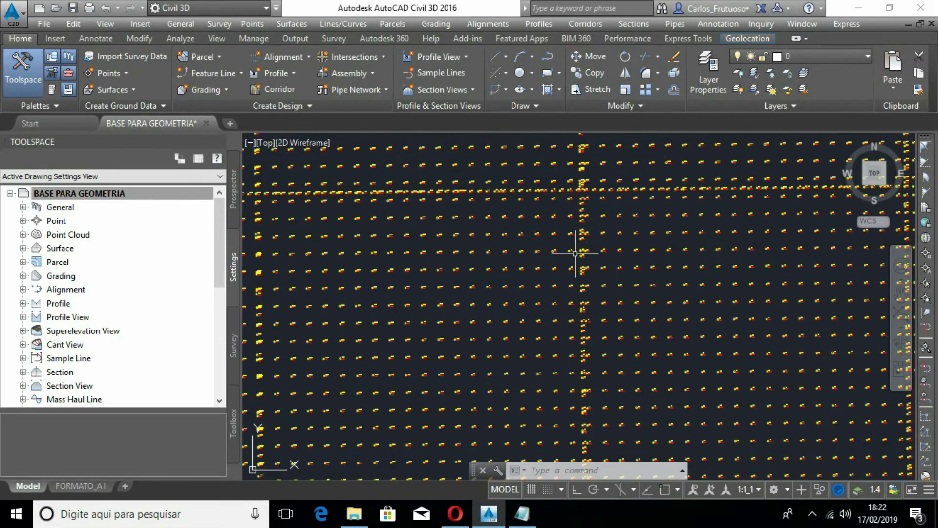
{"action": "scroll", "coordinate": [572, 278], "scroll_direction": "down", "scroll_amount": 5}
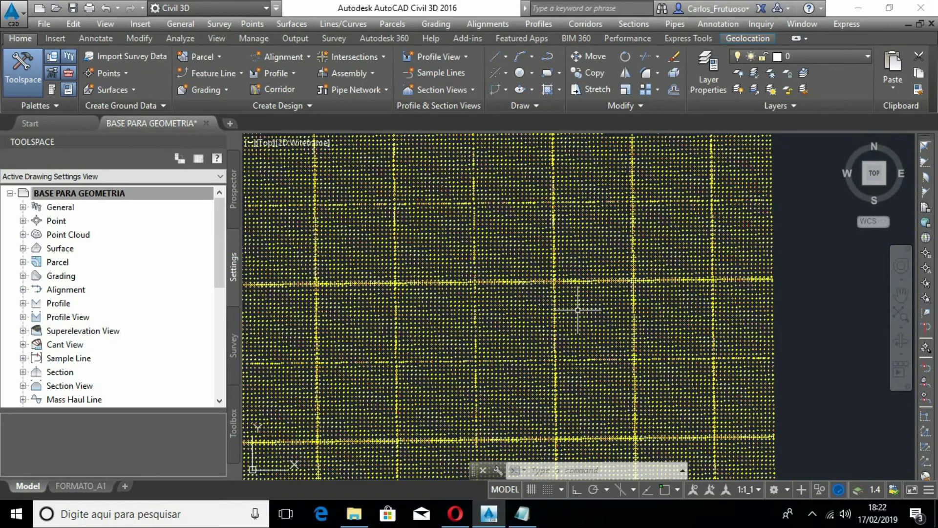
{"action": "scroll", "coordinate": [578, 331], "scroll_direction": "down", "scroll_amount": 5}
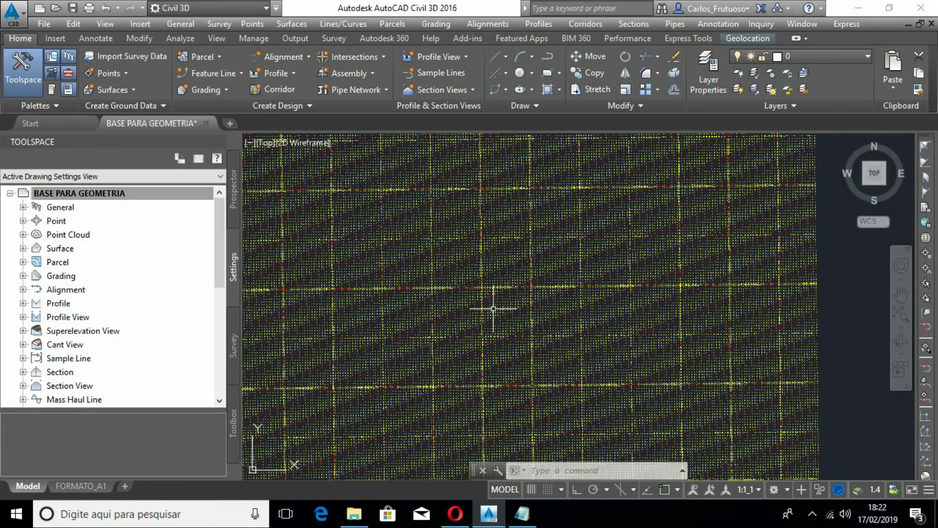
{"action": "scroll", "coordinate": [412, 319], "scroll_direction": "up", "scroll_amount": 5}
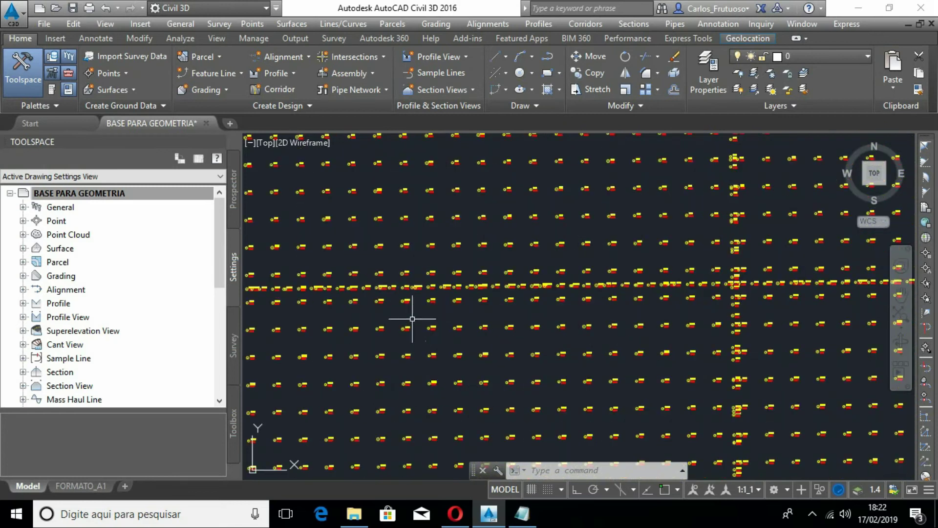
Step: Open the properties of the TOPOGRAFIA point group
{"action": "left_click", "coordinate": [231, 198]}
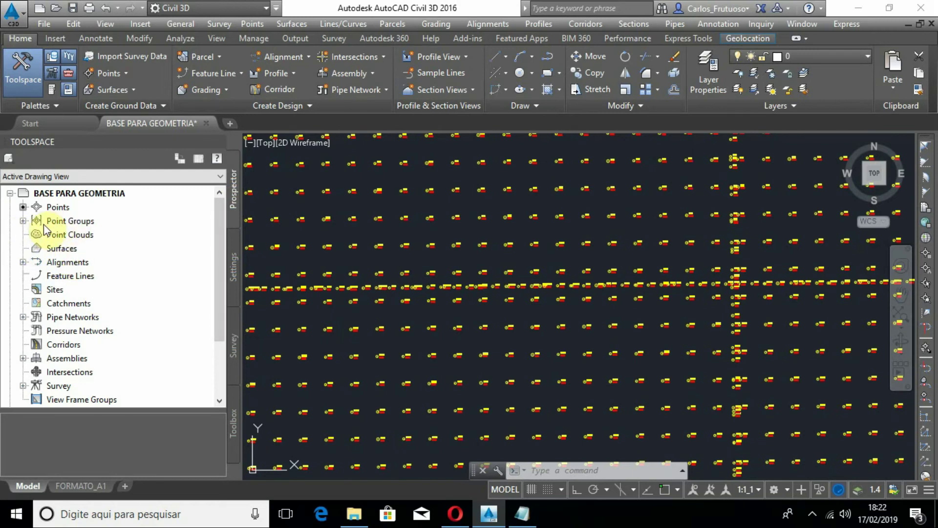
{"action": "left_click", "coordinate": [22, 221]}
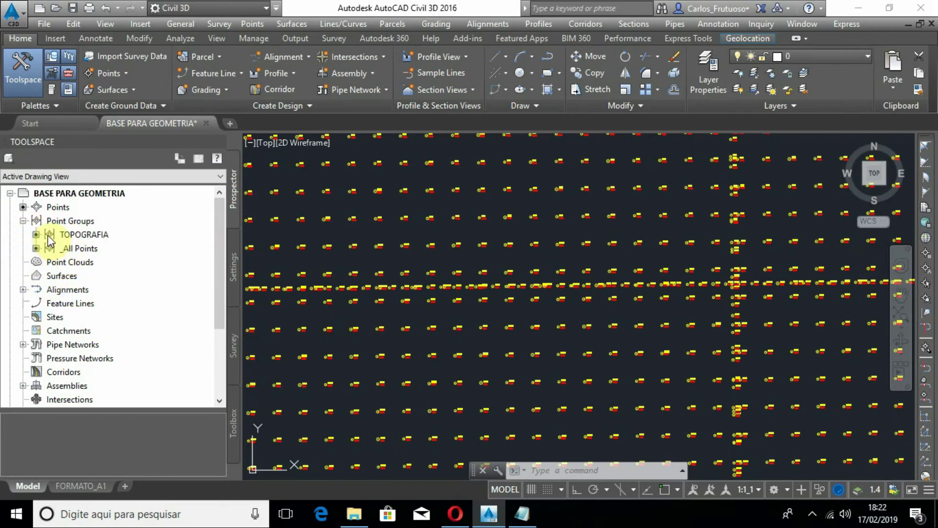
{"action": "mouse_move", "coordinate": [78, 236]}
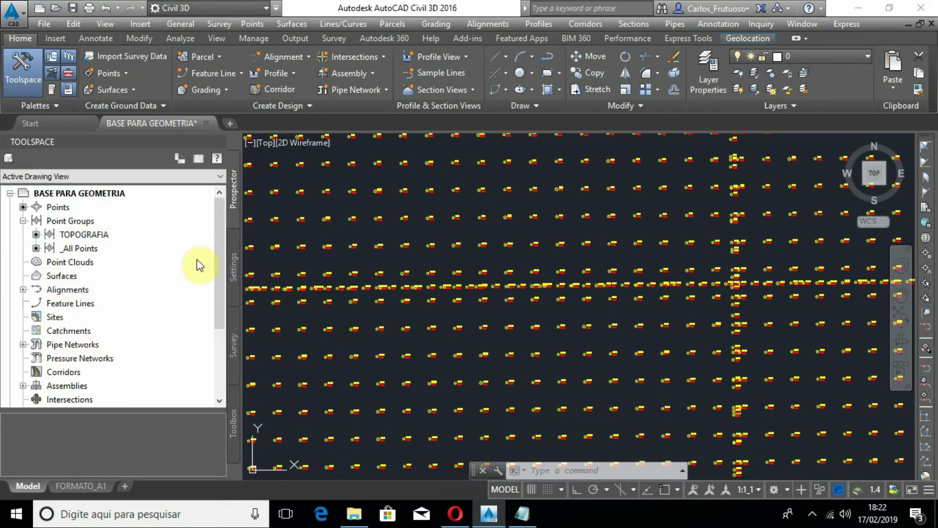
{"action": "left_click", "coordinate": [84, 234]}
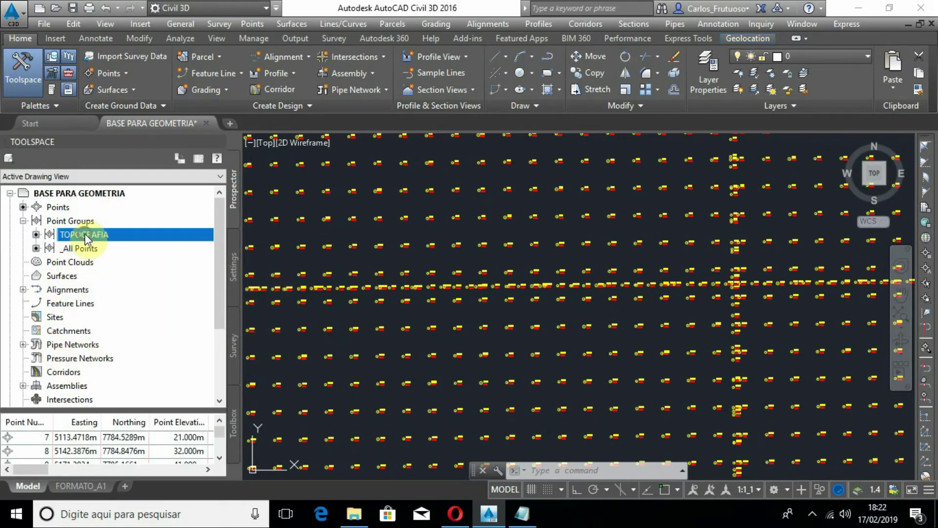
{"action": "right_click", "coordinate": [84, 234]}
{"action": "left_click", "coordinate": [66, 247]}
{"action": "left_click", "coordinate": [75, 236]}
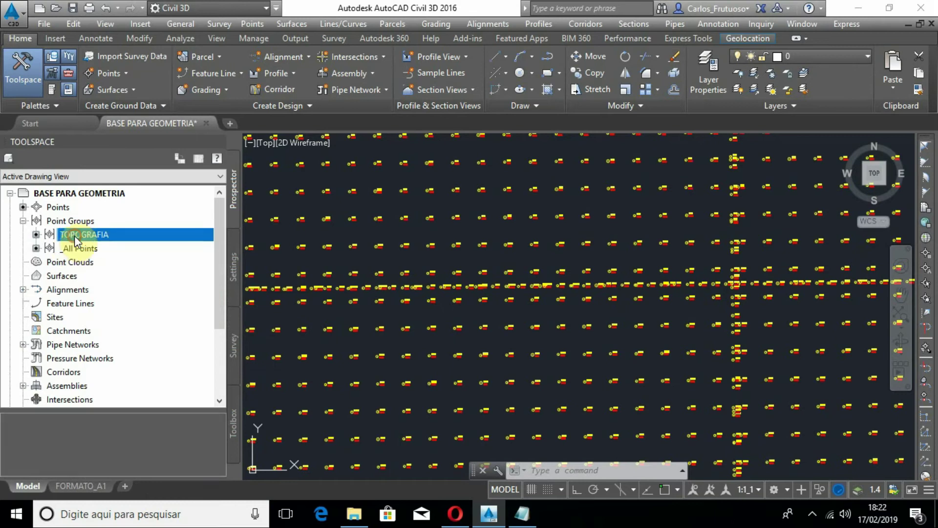
{"action": "right_click", "coordinate": [86, 237]}
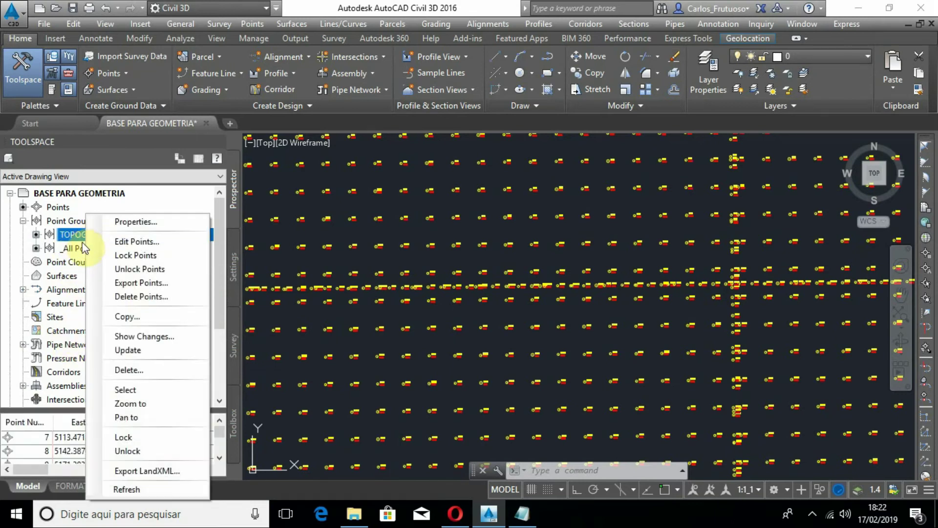
{"action": "left_click", "coordinate": [146, 222]}
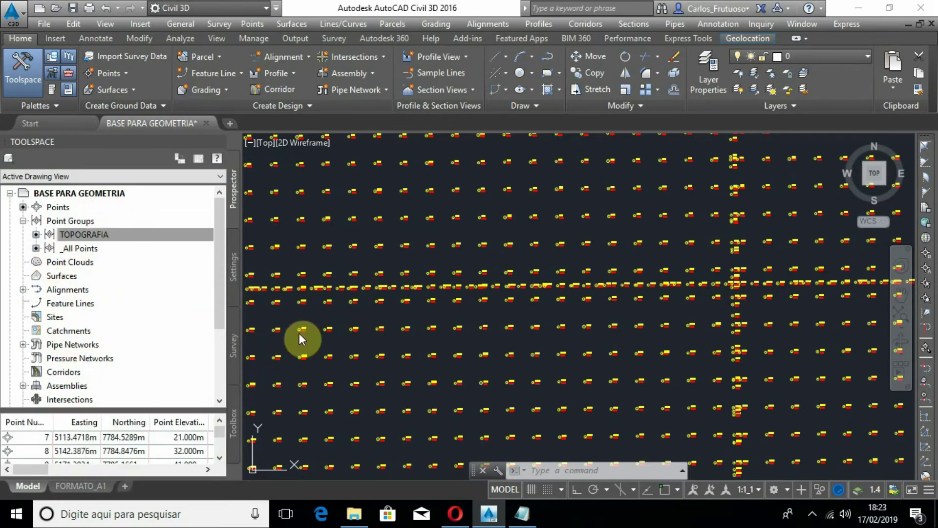
{"action": "left_click_drag", "start_coordinate": [435, 84], "coordinate": [385, 110]}
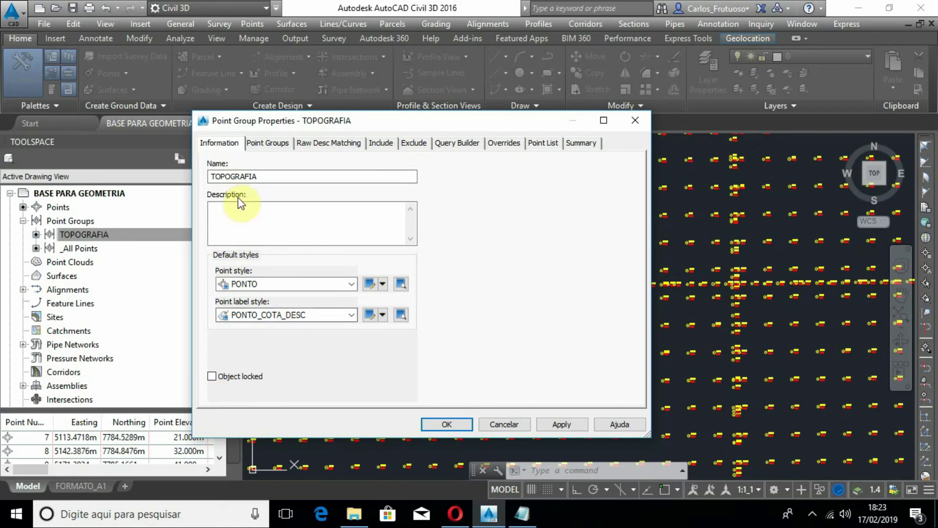
Step: Review the TOPOGRAFIA group's point group, raw description matching, include, exclude, query and override settings
{"action": "left_click", "coordinate": [272, 144]}
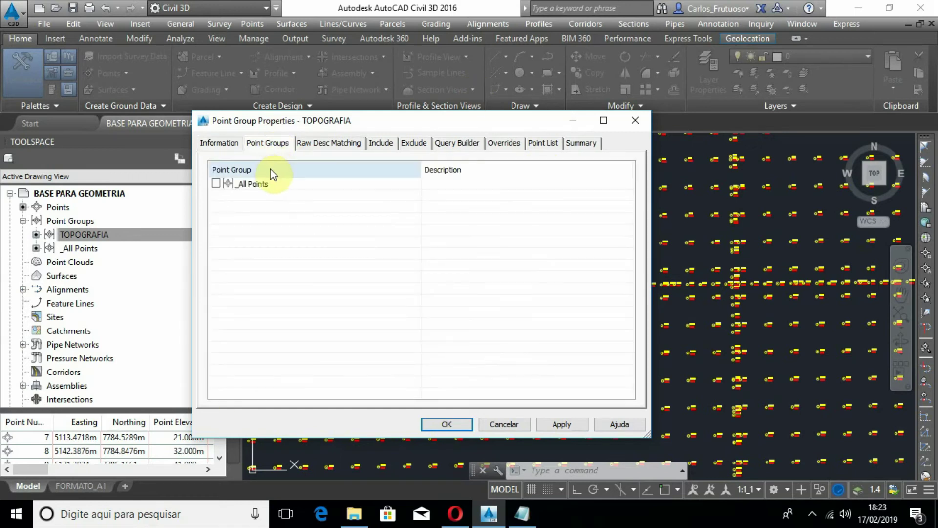
{"action": "left_click", "coordinate": [329, 143]}
{"action": "left_click", "coordinate": [383, 144]}
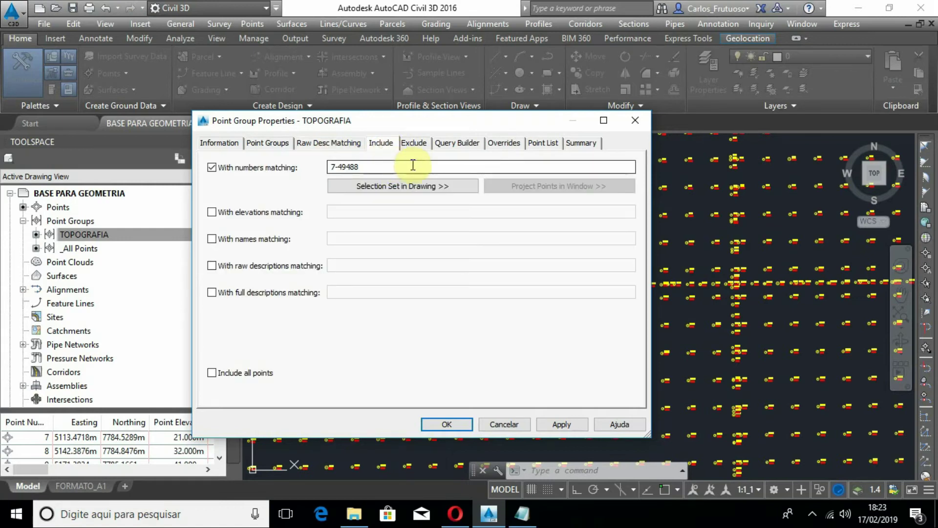
{"action": "left_click", "coordinate": [432, 155]}
{"action": "left_click", "coordinate": [452, 146]}
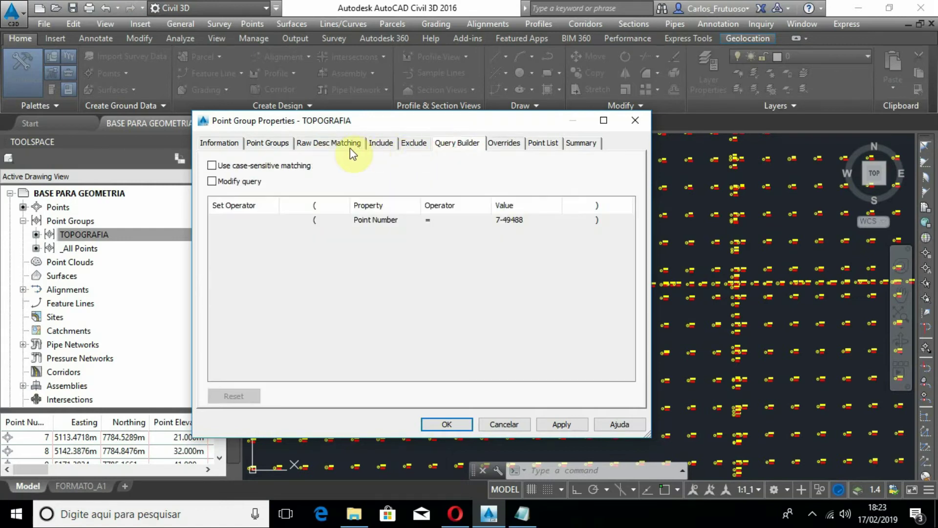
{"action": "left_click", "coordinate": [384, 145]}
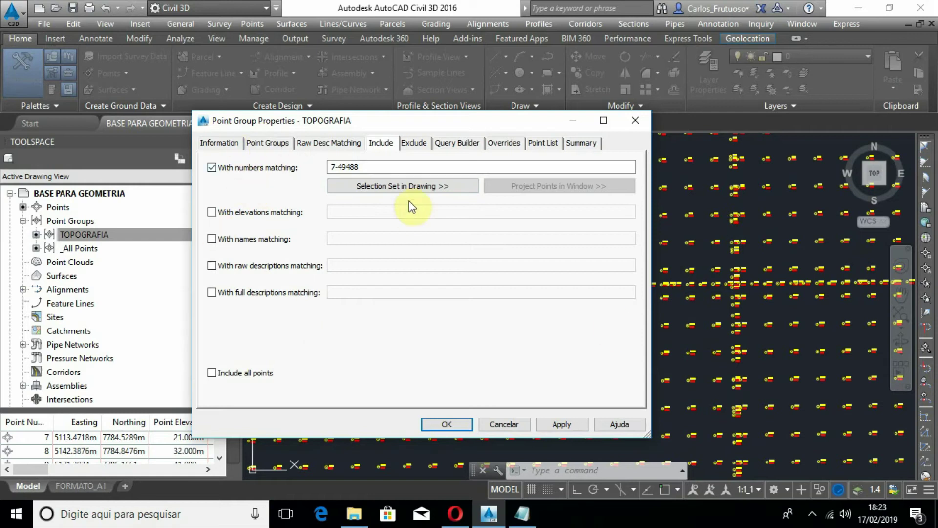
{"action": "left_click", "coordinate": [415, 144]}
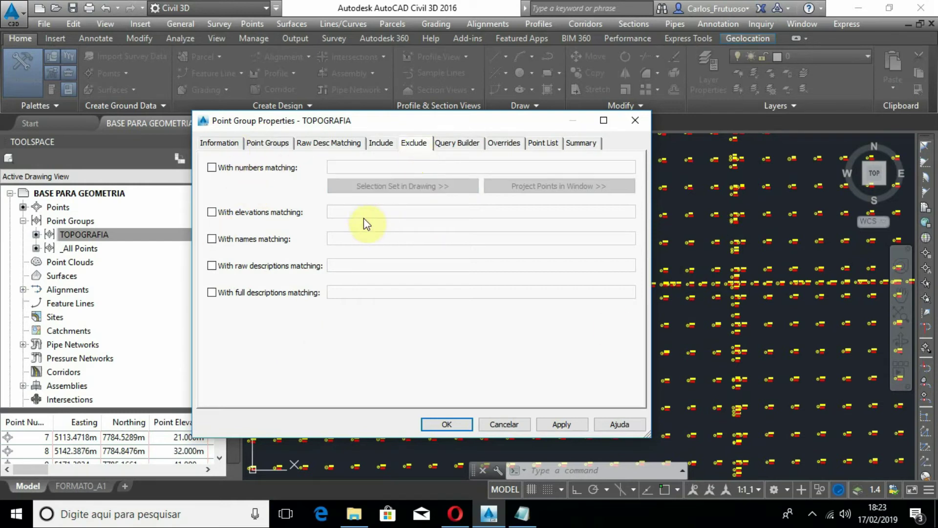
{"action": "left_click", "coordinate": [457, 143]}
{"action": "left_click", "coordinate": [505, 144]}
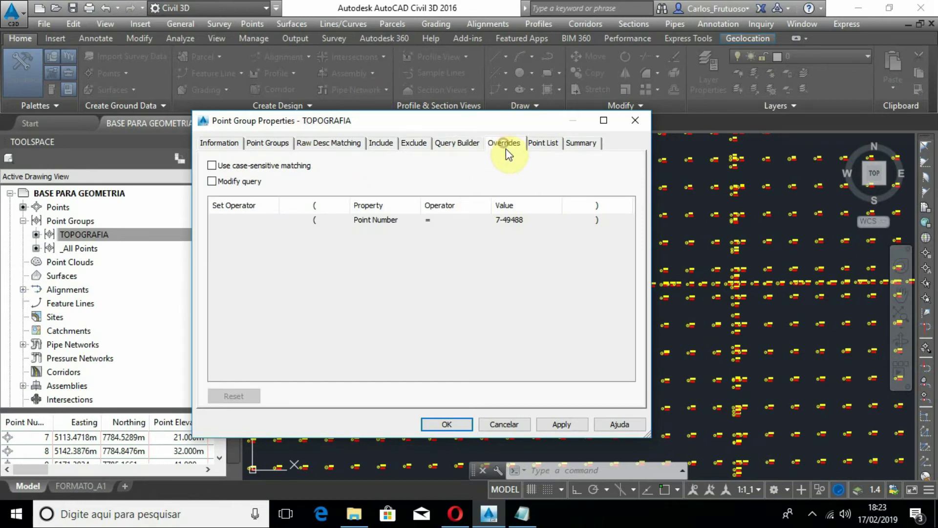
Step: Display the TOPOGRAFIA point list and enlarge the properties window to examine its coordinate and elevation columns
{"action": "left_click", "coordinate": [552, 146]}
{"action": "left_click_drag", "start_coordinate": [419, 120], "coordinate": [393, 26]}
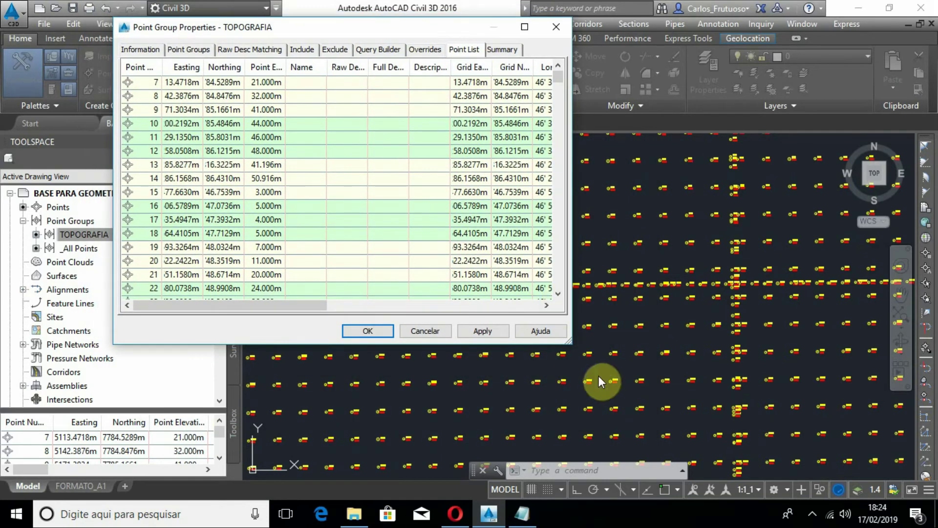
{"action": "left_click_drag", "start_coordinate": [570, 342], "coordinate": [813, 452]}
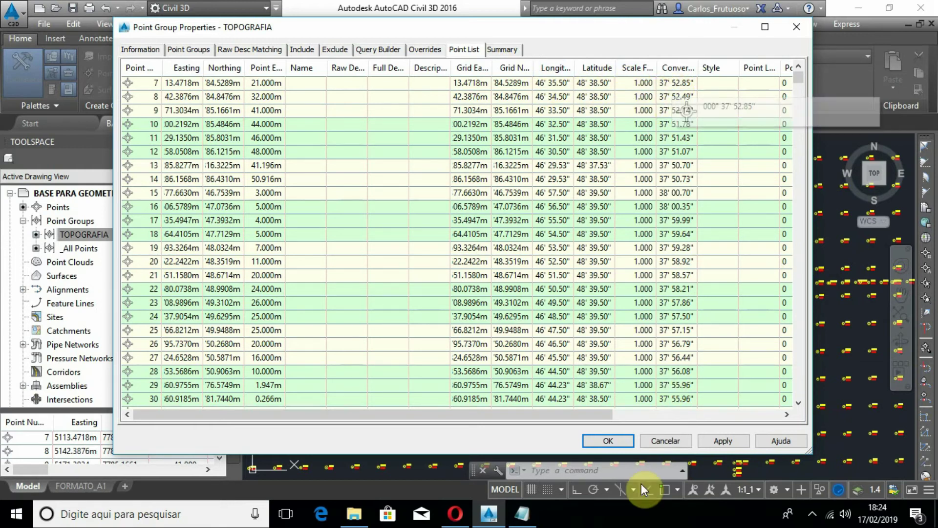
Step: Look through the available default point styles for the TOPOGRAFIA group and choose PONTO
{"action": "left_click", "coordinate": [144, 50]}
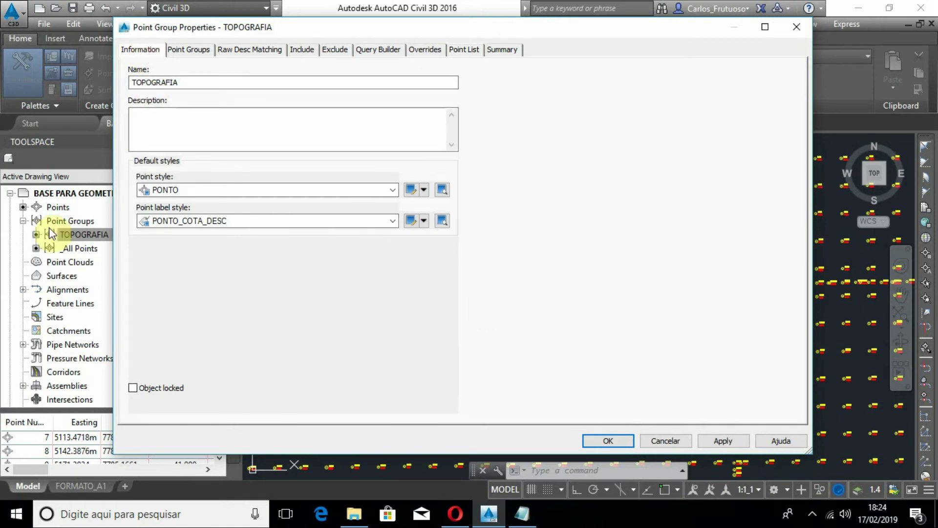
{"action": "left_click", "coordinate": [200, 191]}
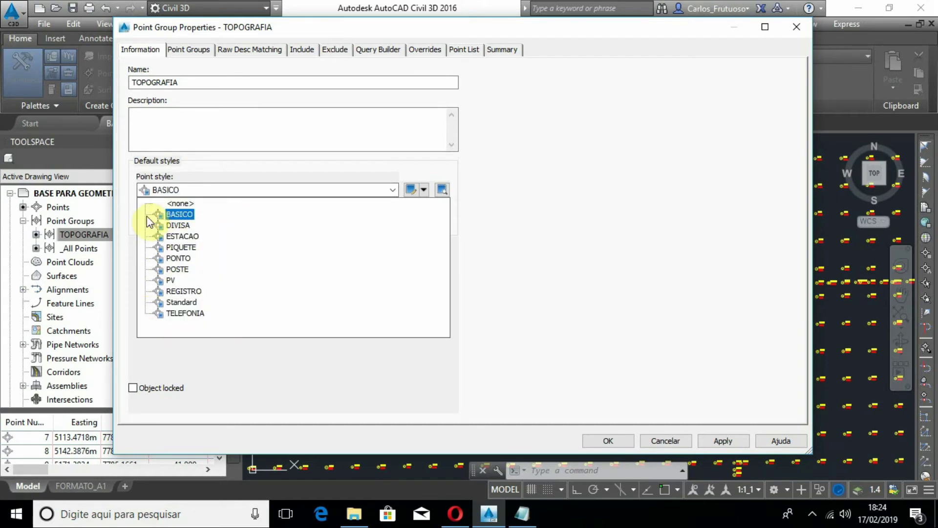
{"action": "left_click", "coordinate": [171, 258]}
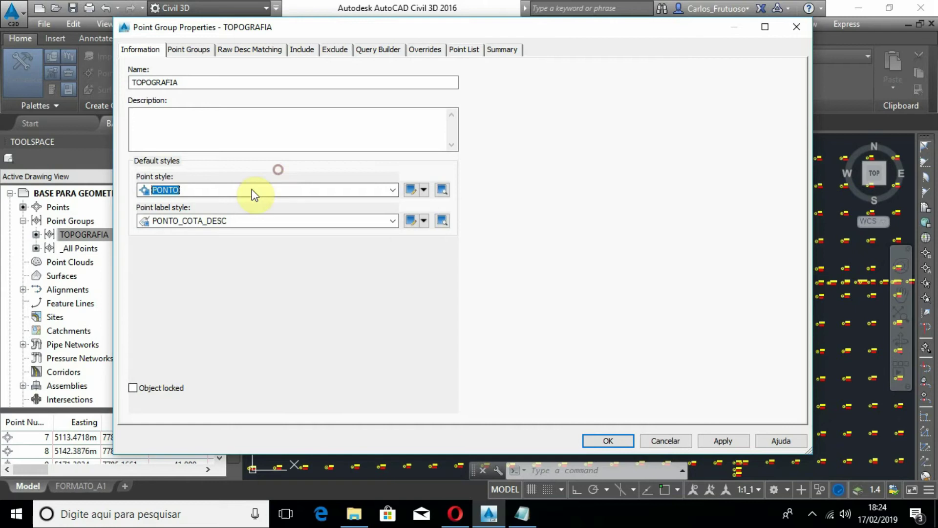
Step: Create a new point style for the group and name it PONTO CIVIL 3D
{"action": "left_click", "coordinate": [424, 189]}
{"action": "left_click", "coordinate": [441, 211]}
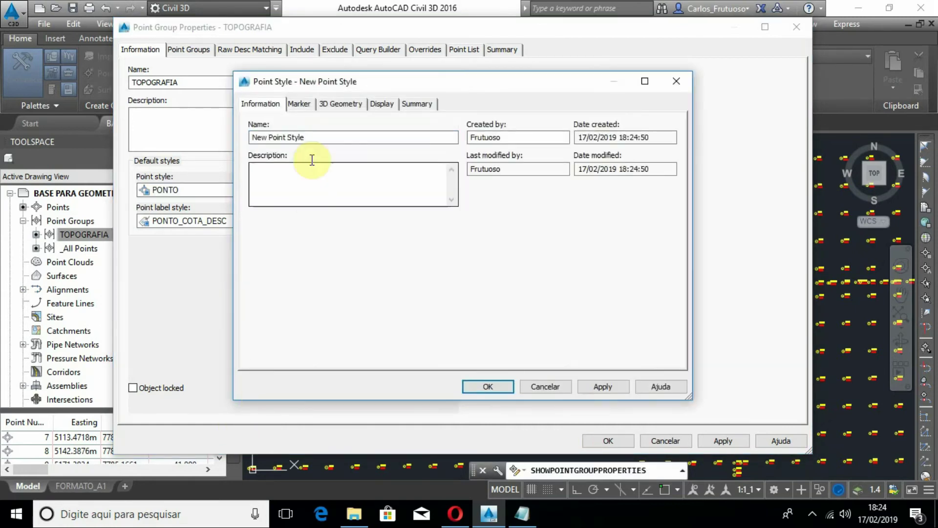
{"action": "left_click_drag", "start_coordinate": [311, 136], "coordinate": [238, 142]}
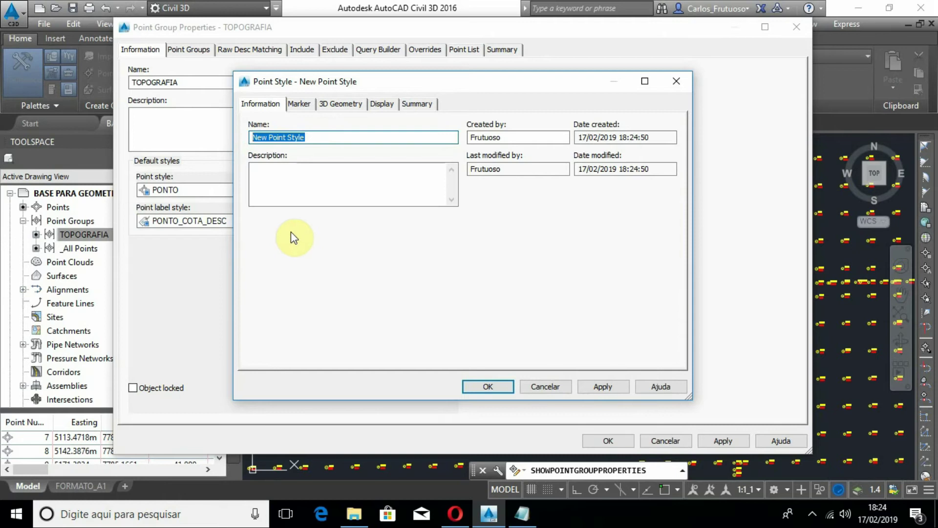
{"action": "type", "text": "PONT"}
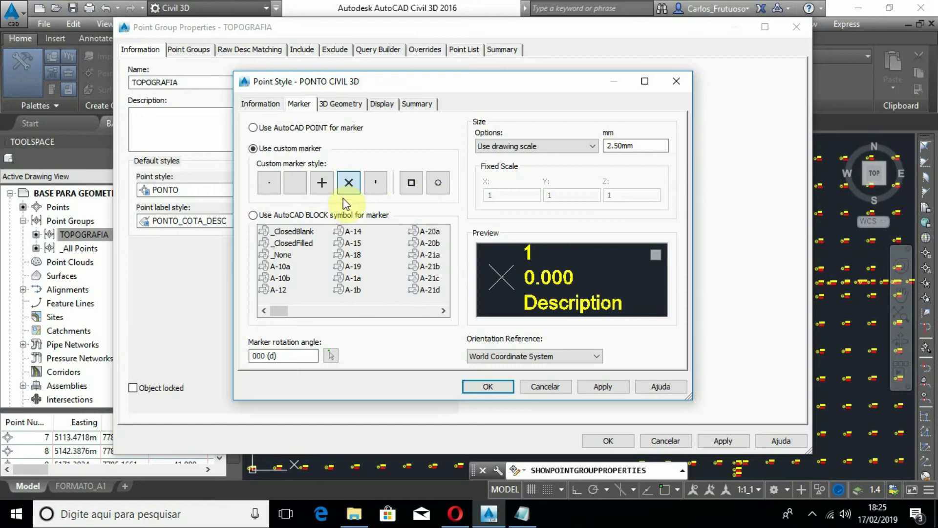
Step: Try the blank custom marker in PONTO CIVIL 3D, add the circle around the marker and switch to the dot
{"action": "left_click", "coordinate": [289, 186]}
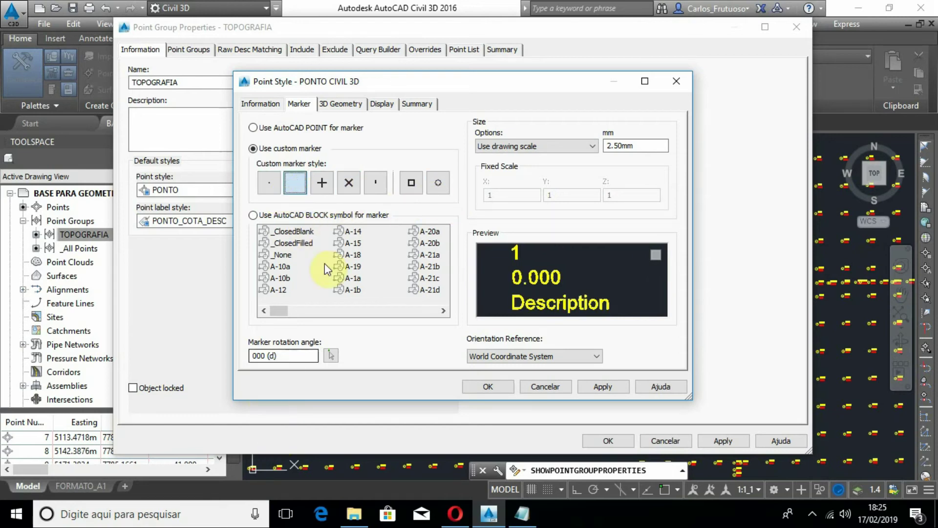
{"action": "left_click", "coordinate": [437, 189]}
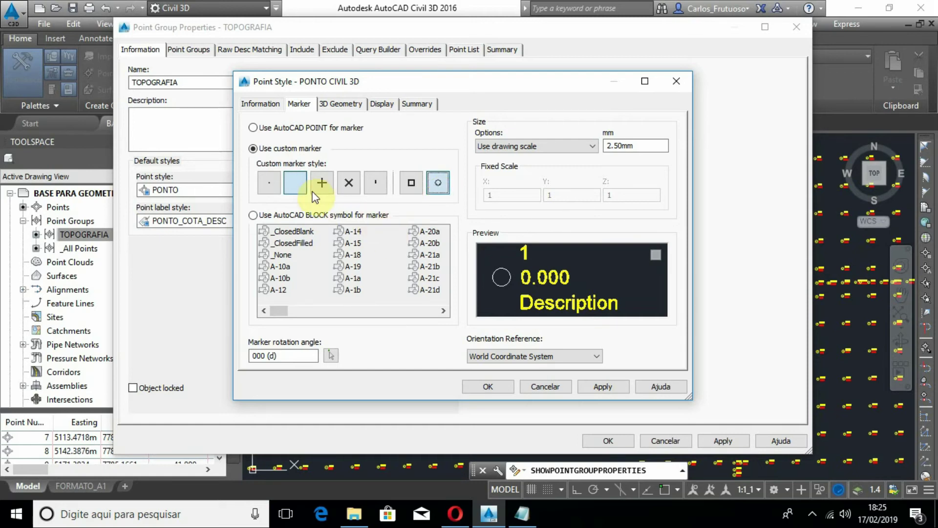
{"action": "left_click", "coordinate": [266, 193]}
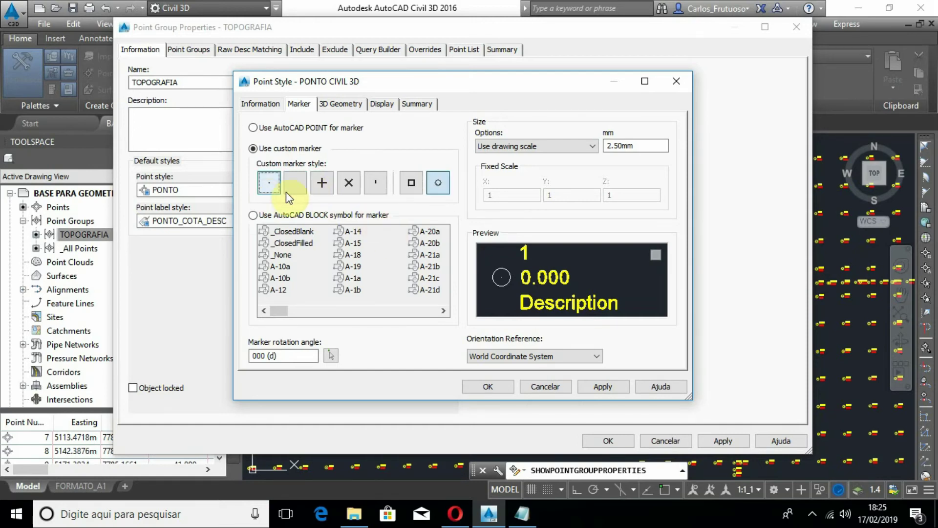
{"action": "left_click", "coordinate": [269, 183]}
{"action": "left_click", "coordinate": [273, 189]}
Step: Try the X, plus and vertical tick custom markers, add the square around the marker and go back to the dot
{"action": "left_click", "coordinate": [353, 188]}
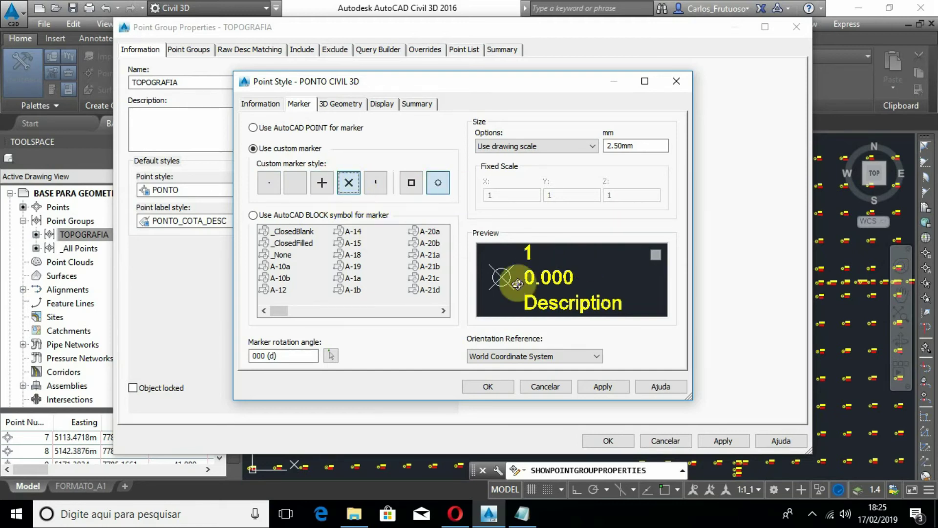
{"action": "left_click", "coordinate": [322, 182]}
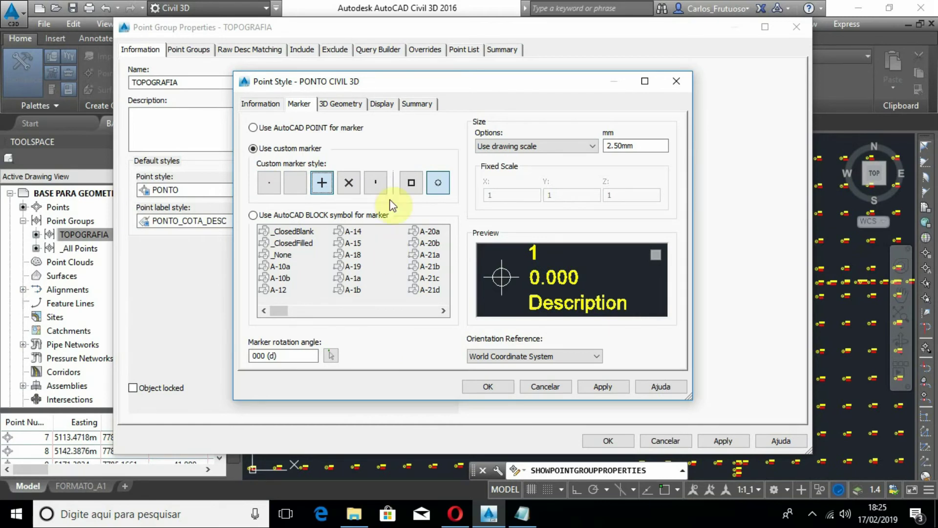
{"action": "left_click", "coordinate": [375, 183]}
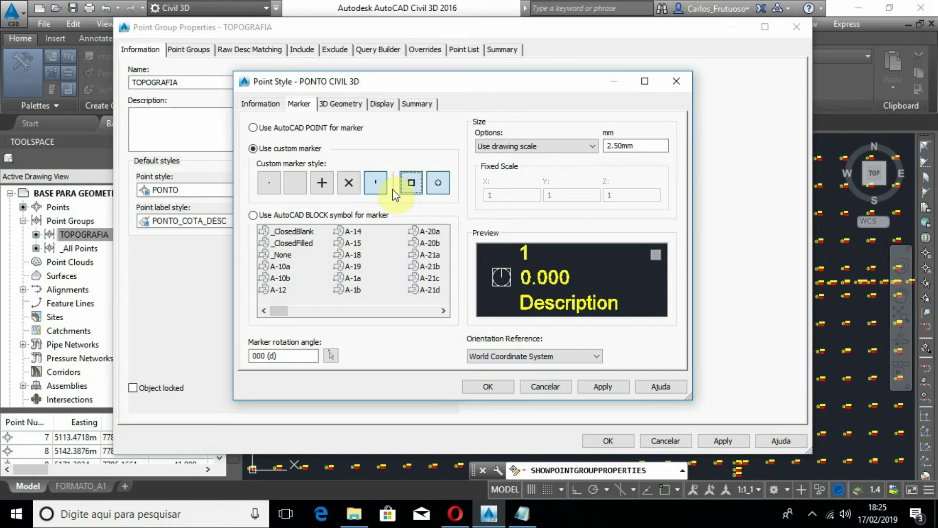
{"action": "left_click", "coordinate": [348, 185]}
{"action": "left_click", "coordinate": [322, 183]}
{"action": "left_click", "coordinate": [295, 182]}
{"action": "left_click", "coordinate": [269, 183]}
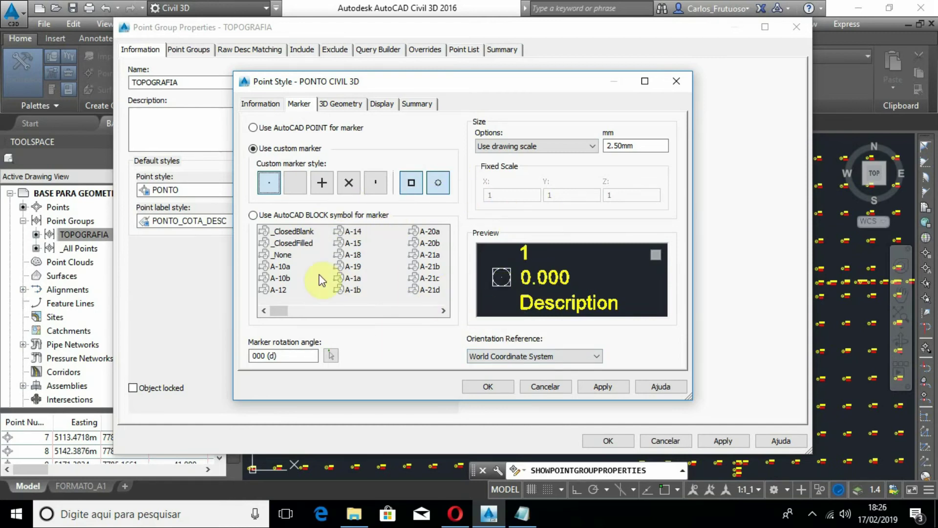
Step: Switch the marker of PONTO CIVIL 3D to an AutoCAD block symbol and look through the list of available blocks
{"action": "left_click_drag", "start_coordinate": [284, 314], "coordinate": [374, 317]}
{"action": "left_click", "coordinate": [254, 216]}
{"action": "left_click_drag", "start_coordinate": [281, 311], "coordinate": [353, 321]}
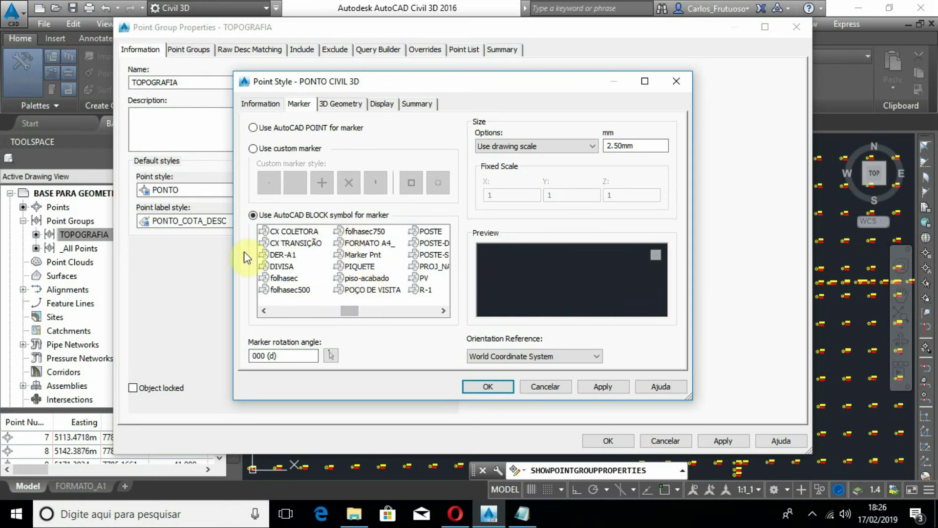
{"action": "left_click", "coordinate": [261, 313]}
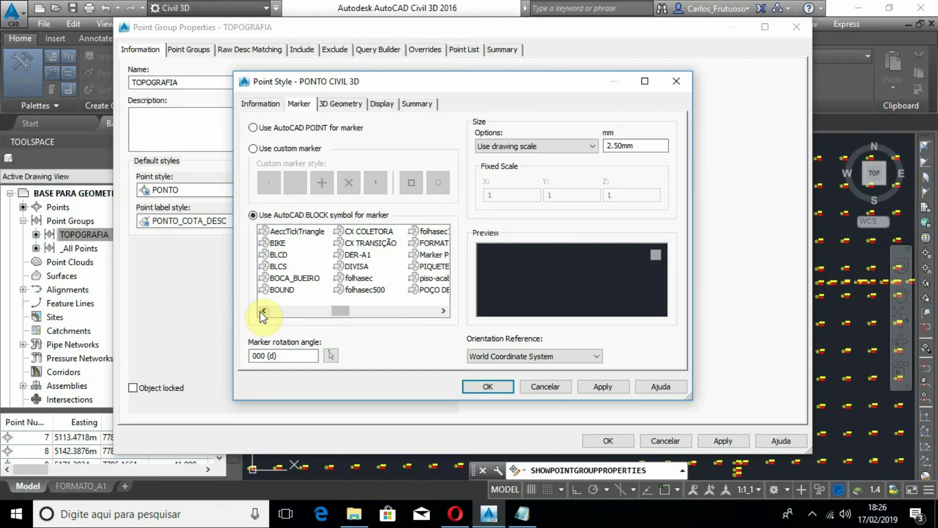
{"action": "left_click", "coordinate": [444, 313]}
{"action": "left_click", "coordinate": [443, 313]}
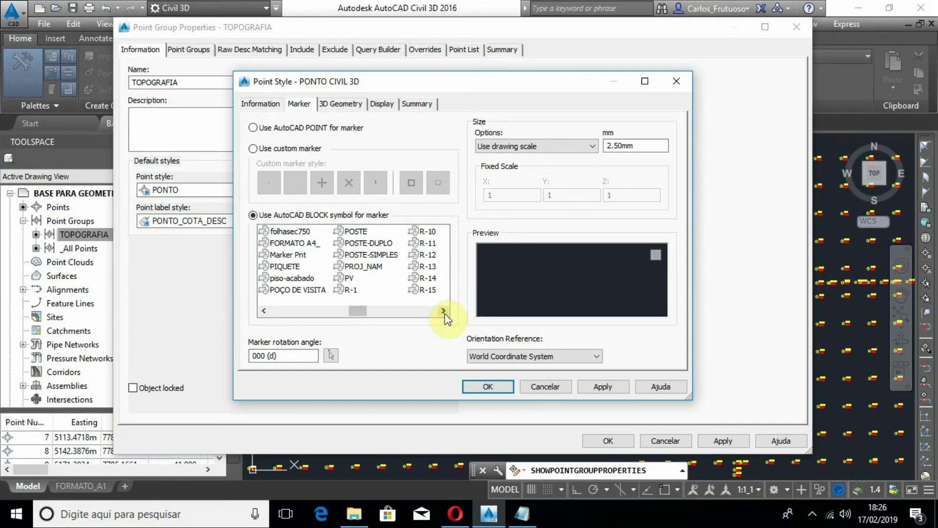
{"action": "left_click", "coordinate": [444, 311]}
{"action": "left_click", "coordinate": [444, 312]}
{"action": "left_click", "coordinate": [444, 312]}
{"action": "left_click", "coordinate": [444, 311]}
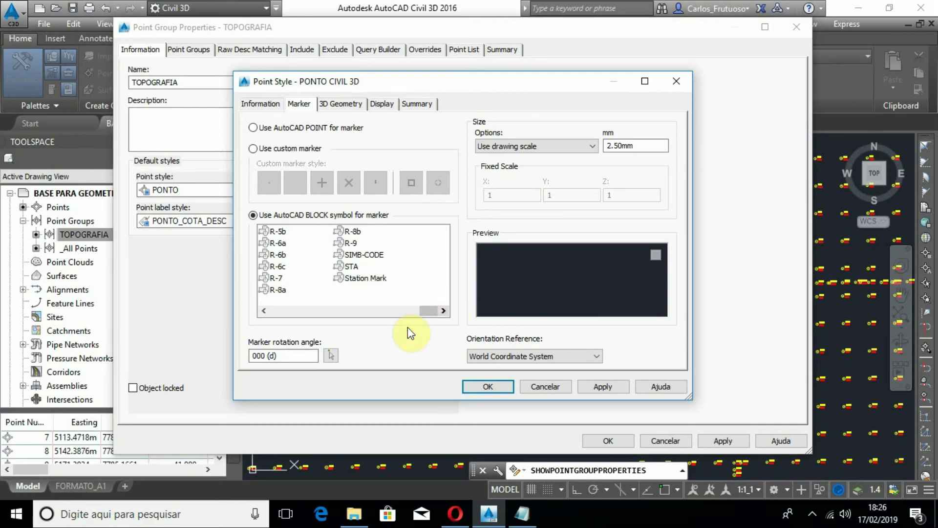
Step: Preview the SIMB-CODE, Station Mark and R-6c blocks as the point marker
{"action": "left_click", "coordinate": [356, 272]}
{"action": "left_click", "coordinate": [364, 254]}
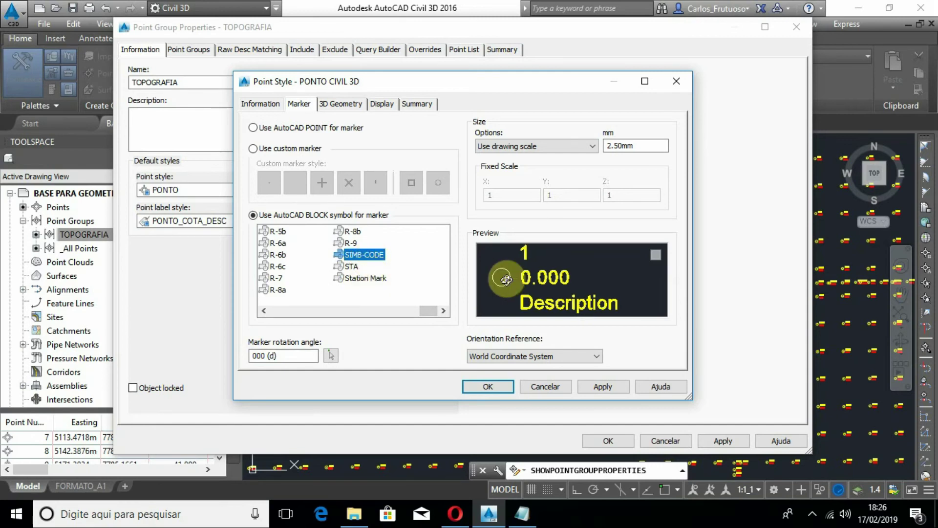
{"action": "left_click", "coordinate": [364, 280]}
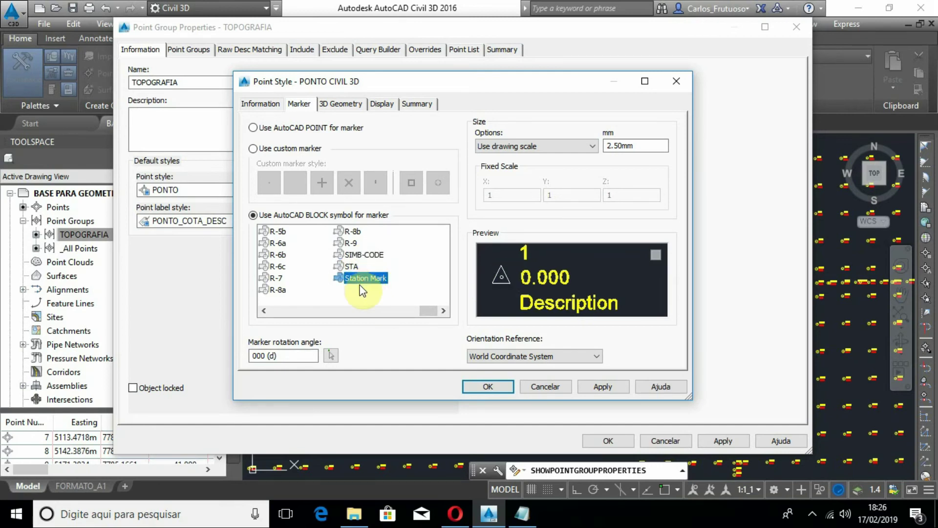
{"action": "left_click", "coordinate": [280, 267]}
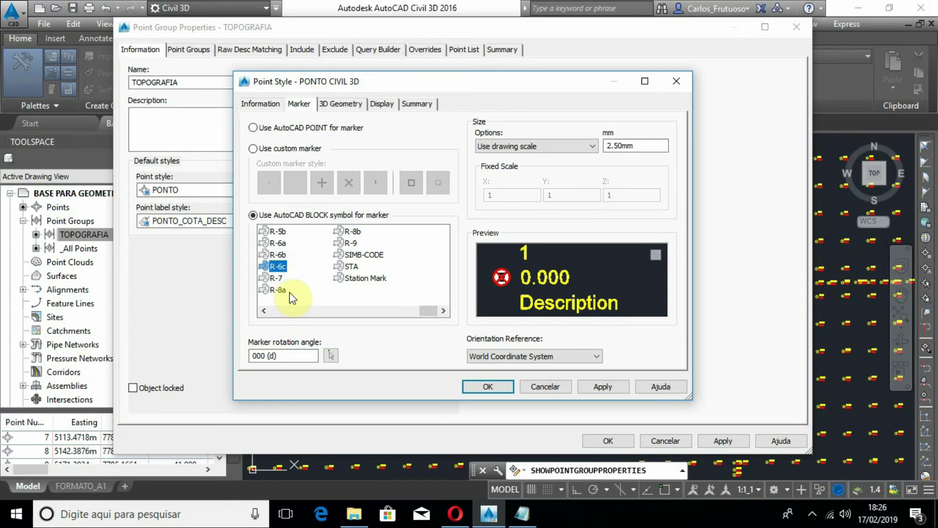
Step: Try the utility pole blocks POSTE-SIMPLES, POSTE-DUPLO and POSTE as the point marker
{"action": "left_click", "coordinate": [264, 311]}
{"action": "left_click", "coordinate": [264, 311]}
{"action": "left_click", "coordinate": [264, 311]}
{"action": "left_click", "coordinate": [264, 311]}
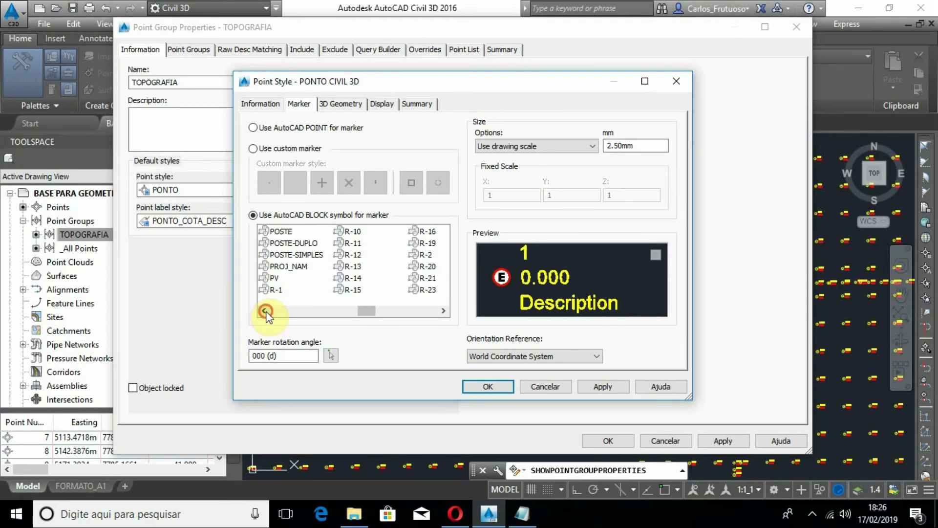
{"action": "left_click", "coordinate": [372, 254]}
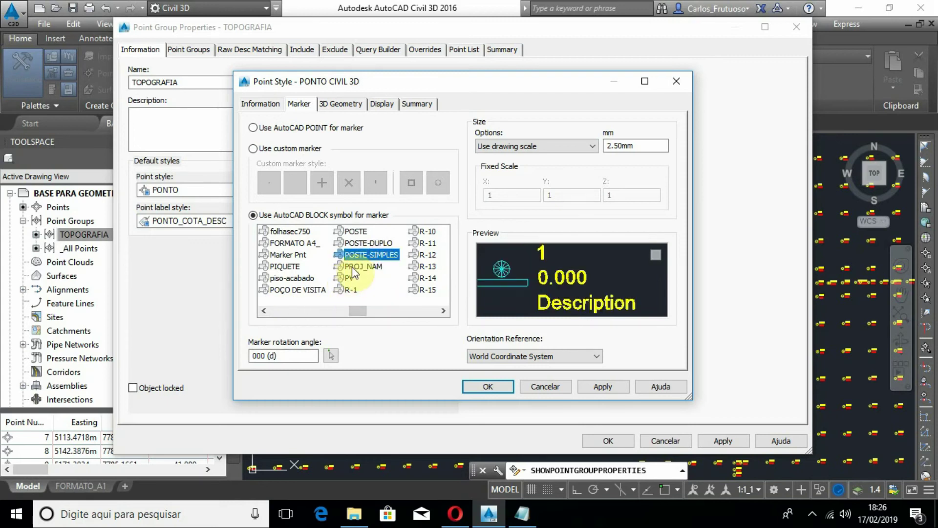
{"action": "left_click", "coordinate": [362, 240]}
{"action": "left_click", "coordinate": [356, 230]}
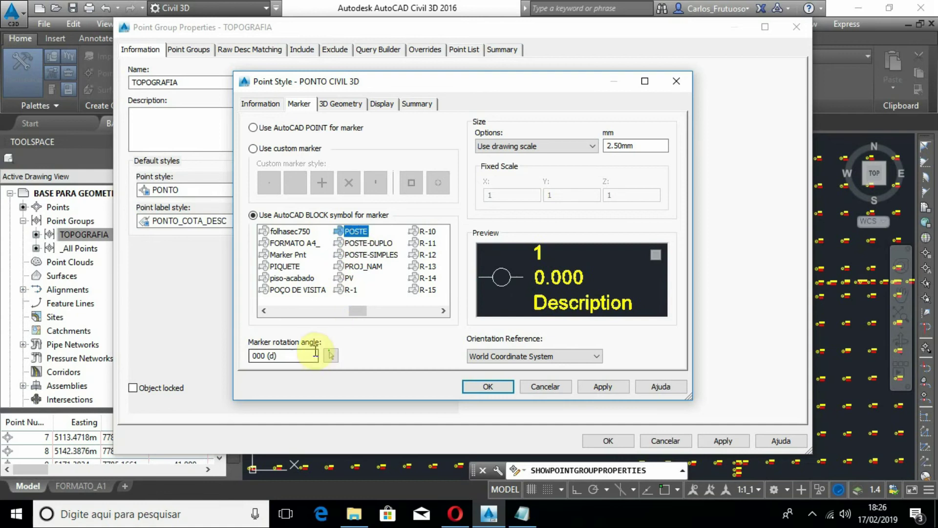
Step: Preview the POÇO DE VISITA, piso-acabado, Marker Pnt and FORMATO A4_ blocks as the point marker
{"action": "left_click", "coordinate": [300, 290]}
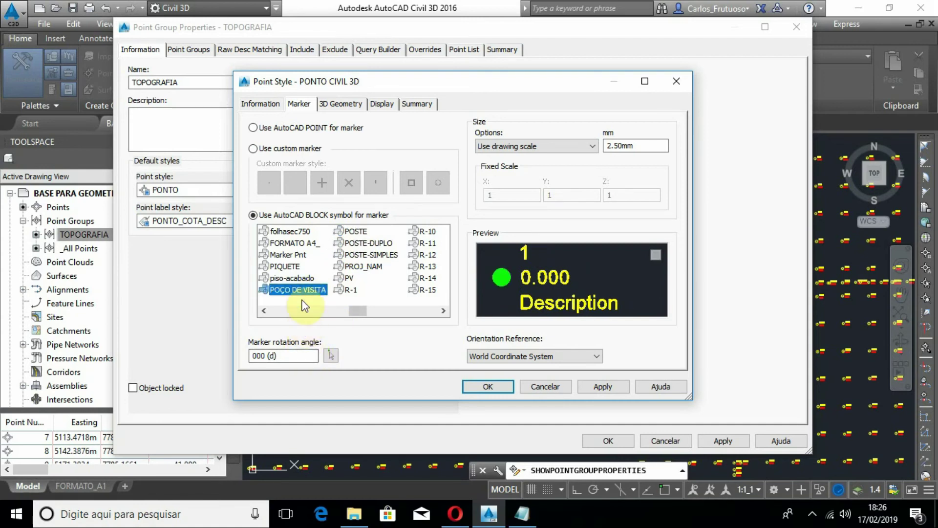
{"action": "left_click", "coordinate": [292, 278]}
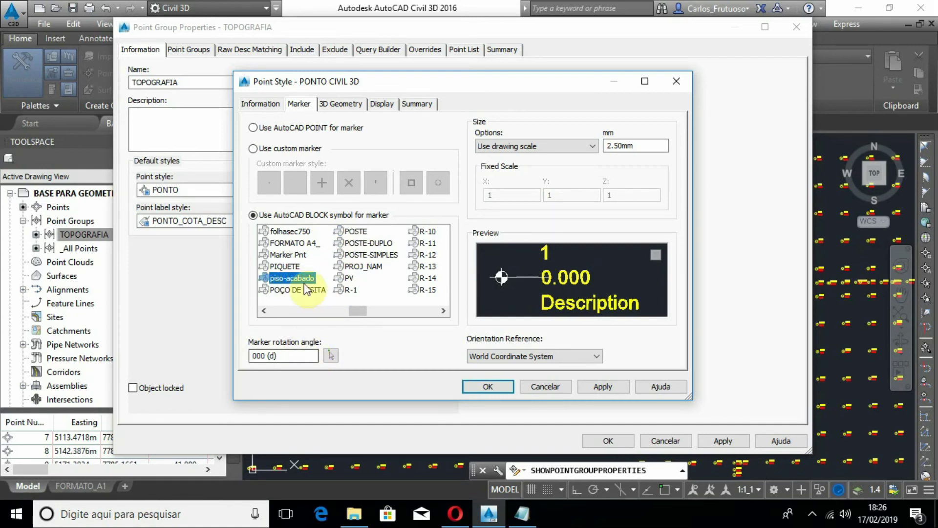
{"action": "left_click", "coordinate": [293, 267]}
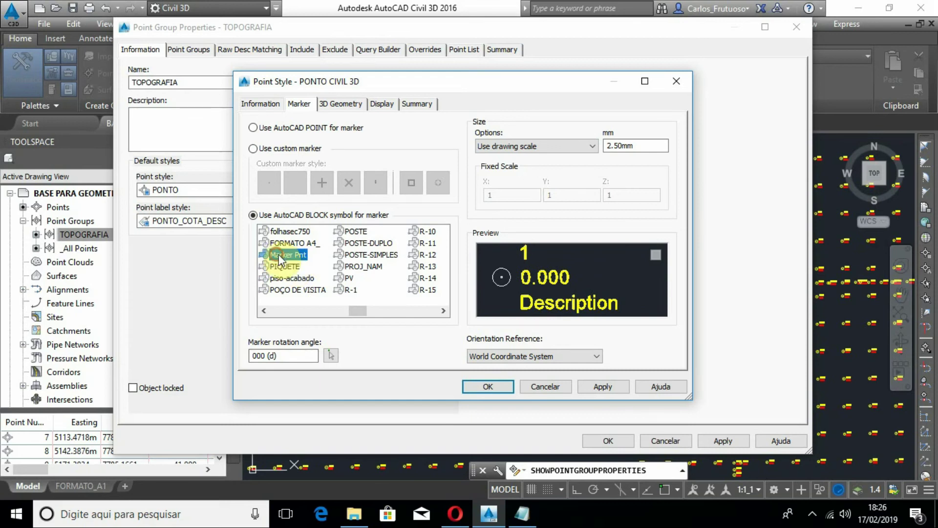
{"action": "left_click", "coordinate": [285, 244]}
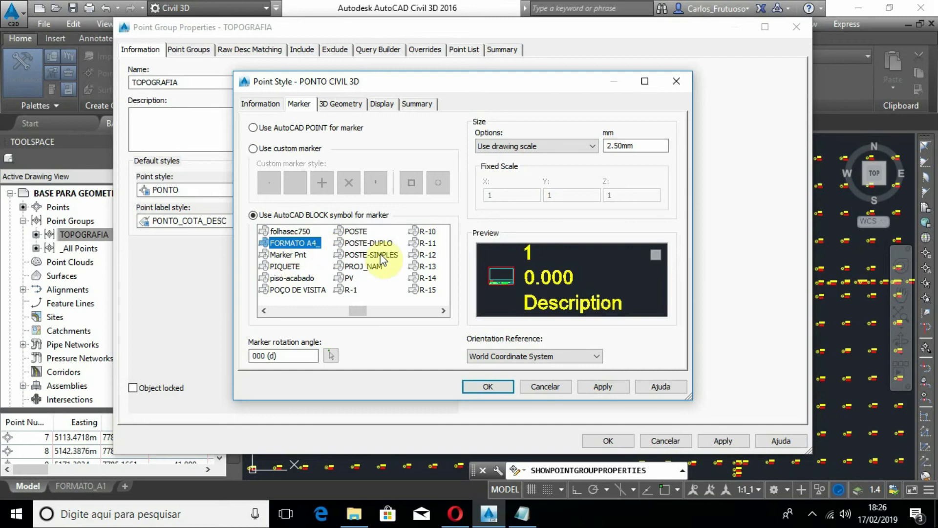
{"action": "left_click", "coordinate": [308, 235]}
{"action": "left_click_drag", "start_coordinate": [363, 318], "coordinate": [347, 313]}
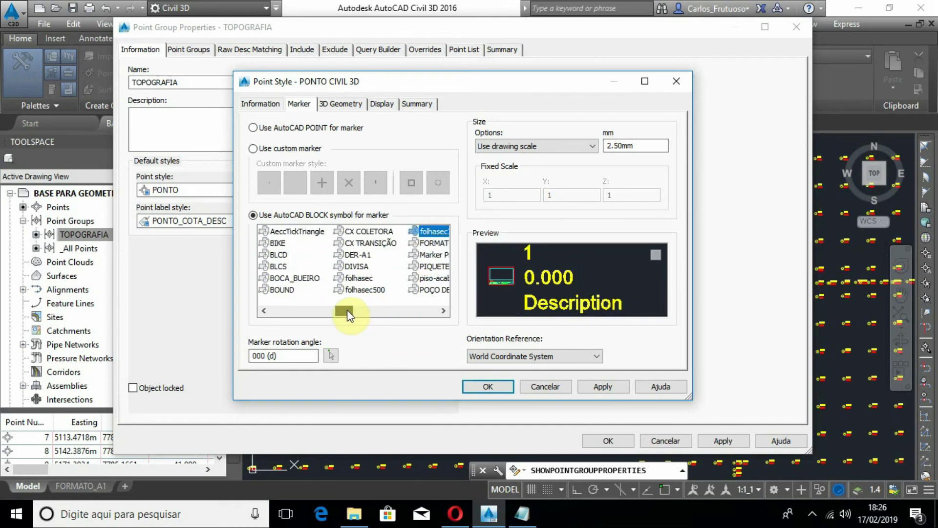
Step: Try the BLCS, BOUND, A-10a and _ClosedBlank blocks as the point marker
{"action": "left_click", "coordinate": [277, 266]}
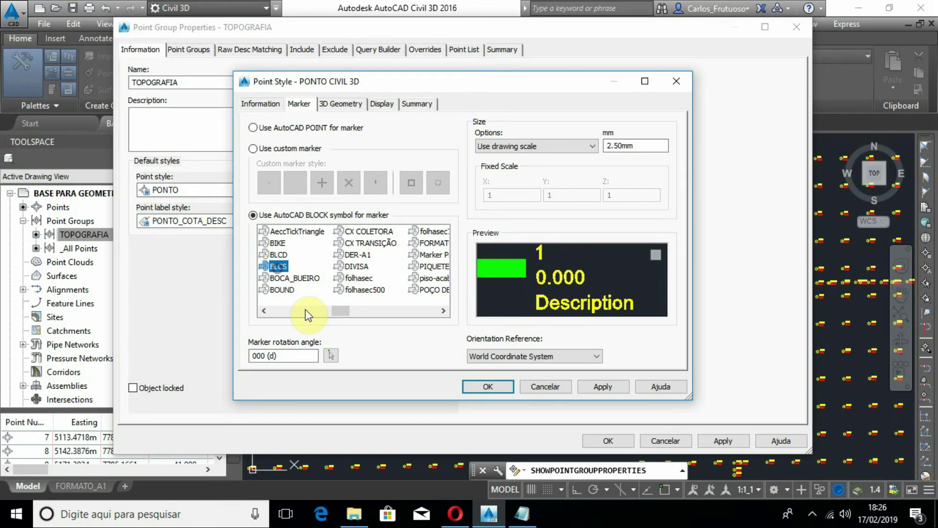
{"action": "left_click", "coordinate": [279, 290]}
{"action": "left_click", "coordinate": [264, 311]}
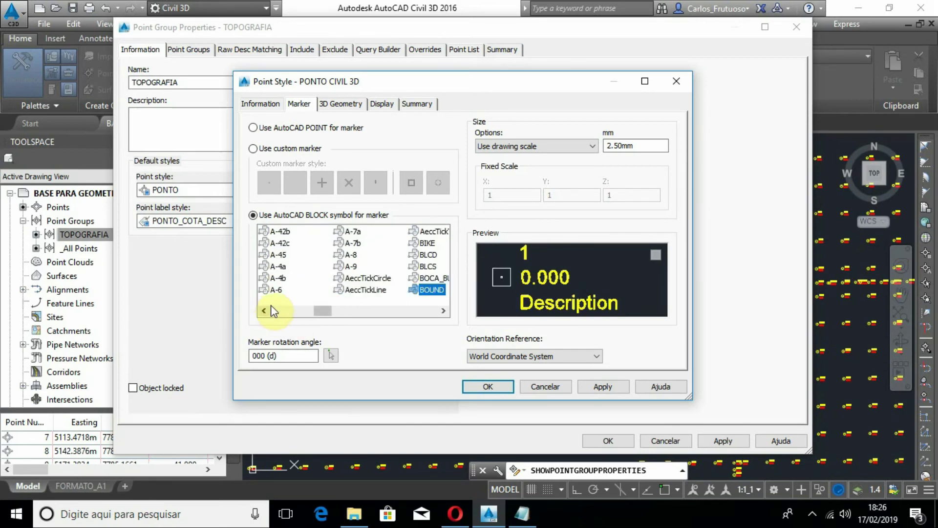
{"action": "left_click", "coordinate": [263, 311]}
{"action": "left_click", "coordinate": [281, 278]}
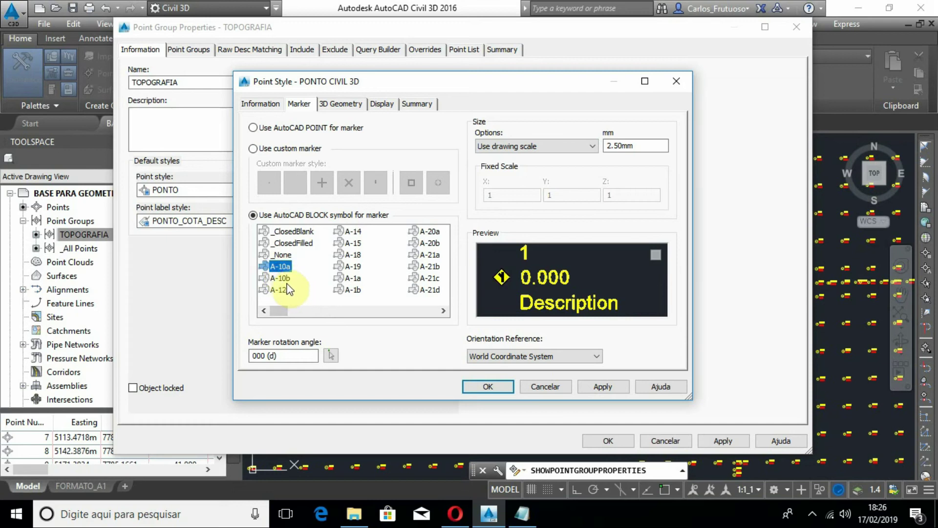
{"action": "left_click", "coordinate": [292, 244]}
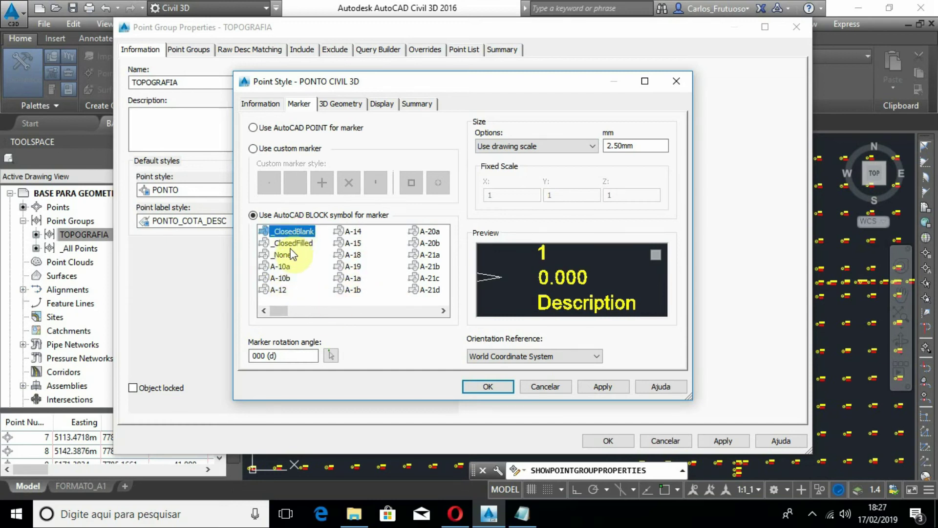
Step: Return to the custom marker, remove the surrounding square and use the plus sign with a circle around it
{"action": "left_click", "coordinate": [253, 148]}
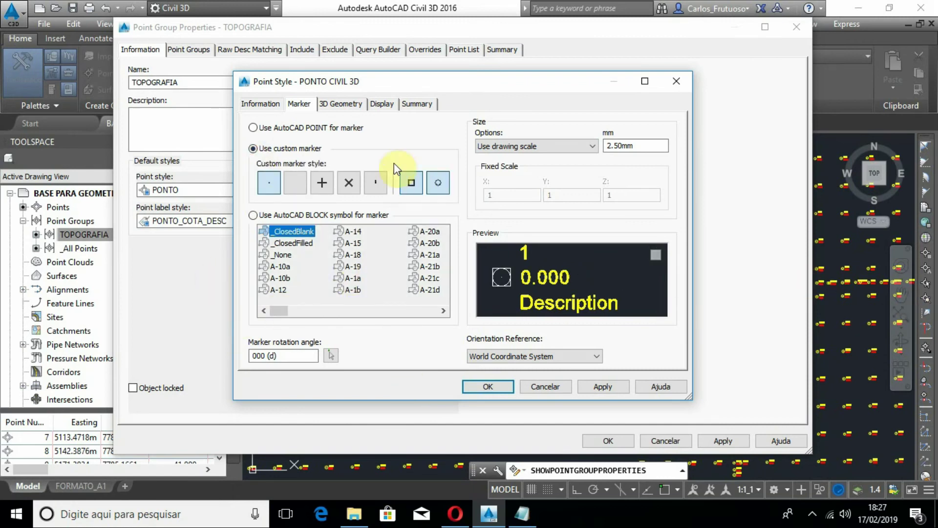
{"action": "left_click", "coordinate": [437, 184]}
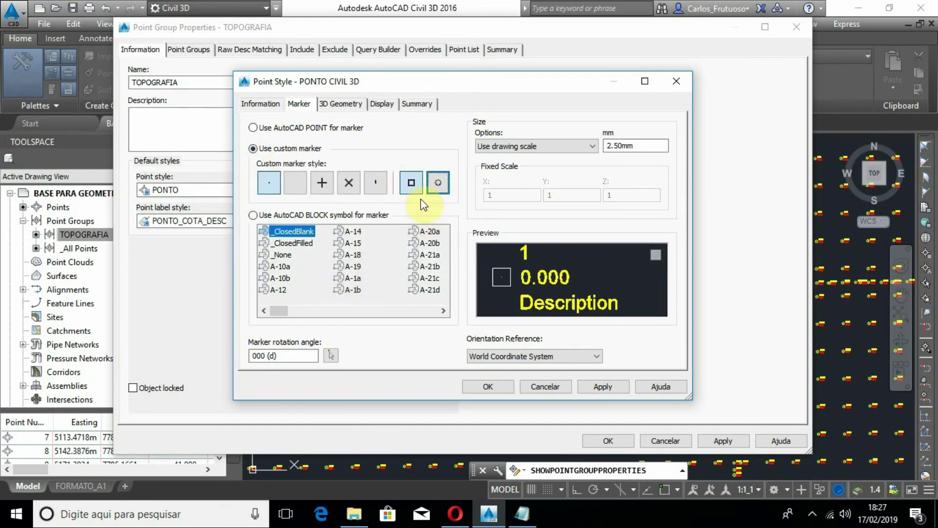
{"action": "left_click", "coordinate": [412, 184]}
{"action": "left_click", "coordinate": [437, 183]}
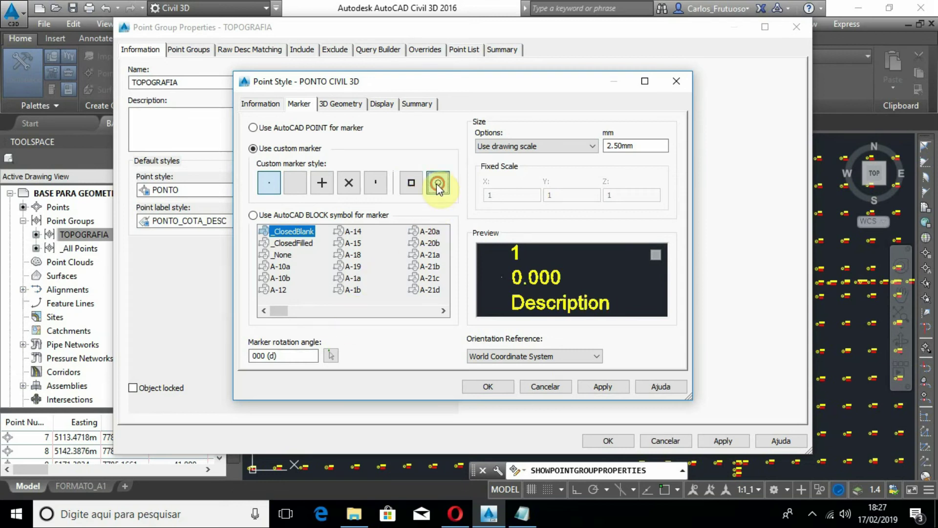
{"action": "left_click", "coordinate": [321, 186]}
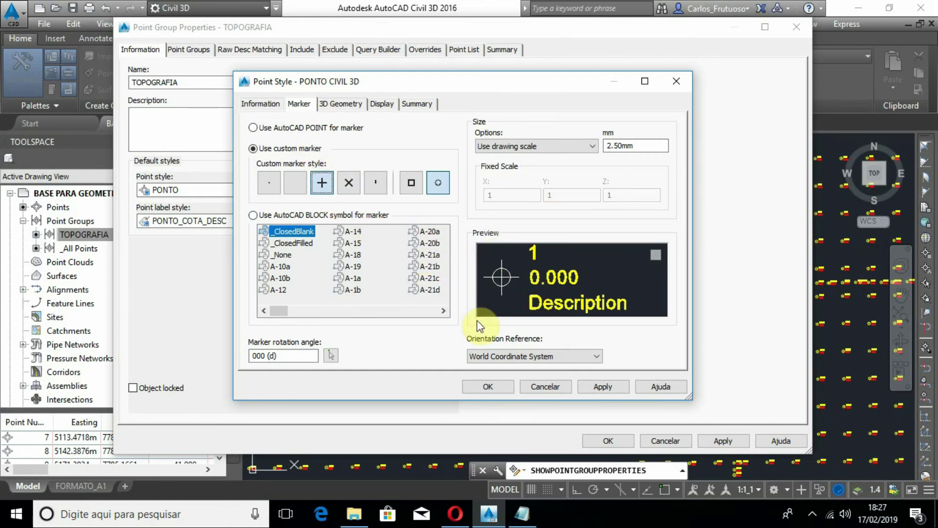
Step: Check the style's 3D geometry settings and set the Marker component's display color to cyan
{"action": "left_click", "coordinate": [332, 106]}
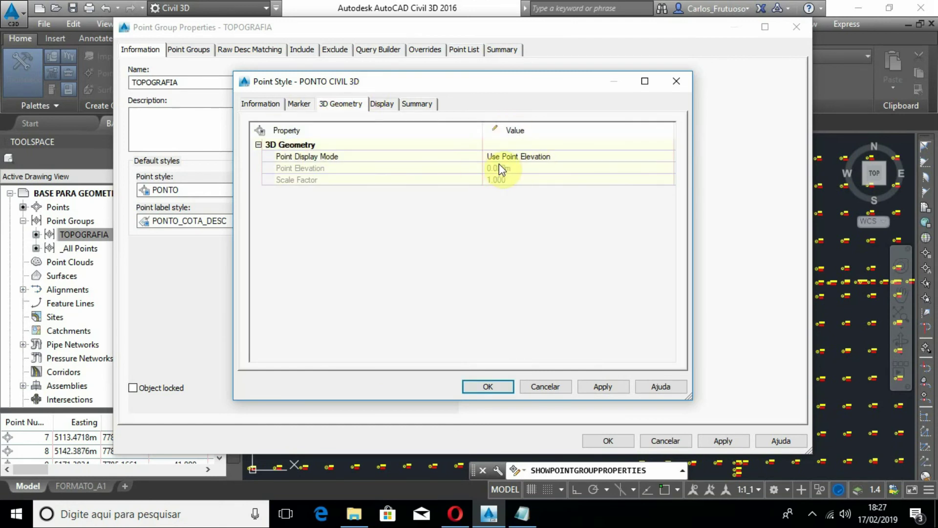
{"action": "left_click", "coordinate": [382, 104]}
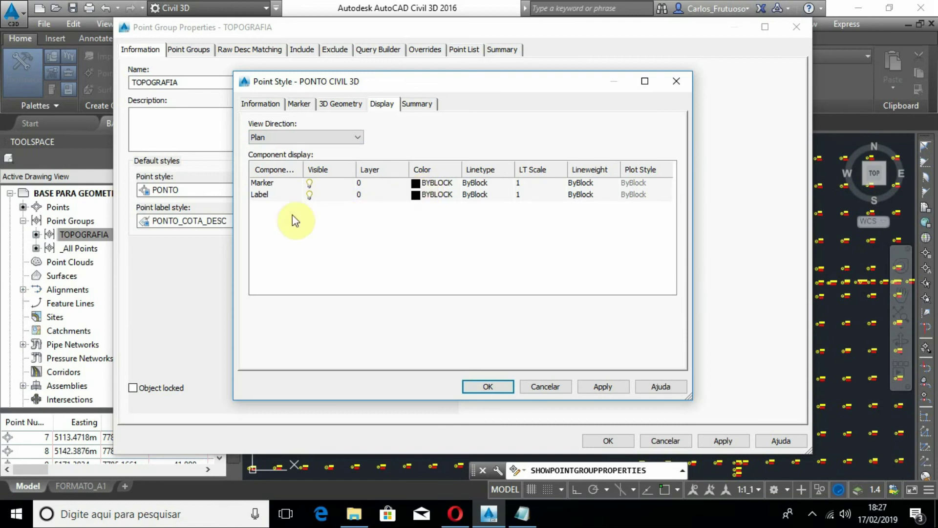
{"action": "left_click", "coordinate": [419, 185]}
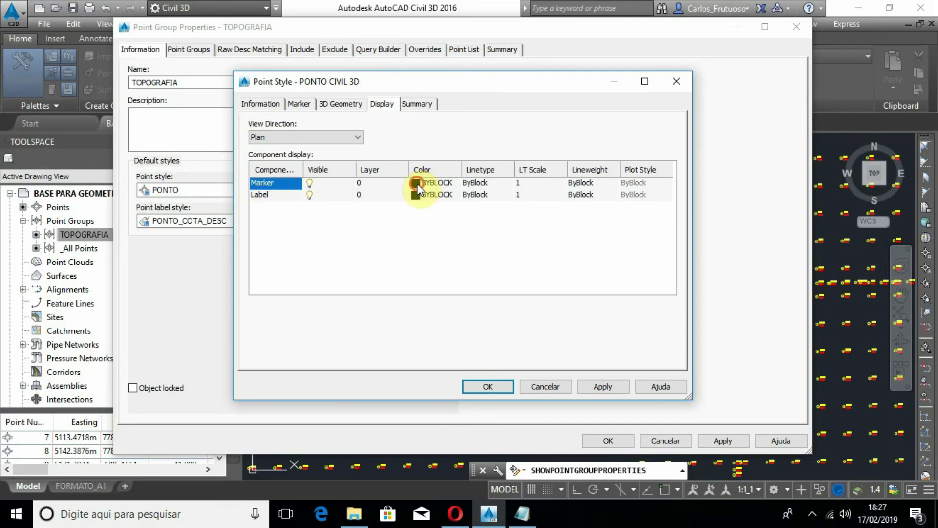
{"action": "left_click", "coordinate": [419, 184]}
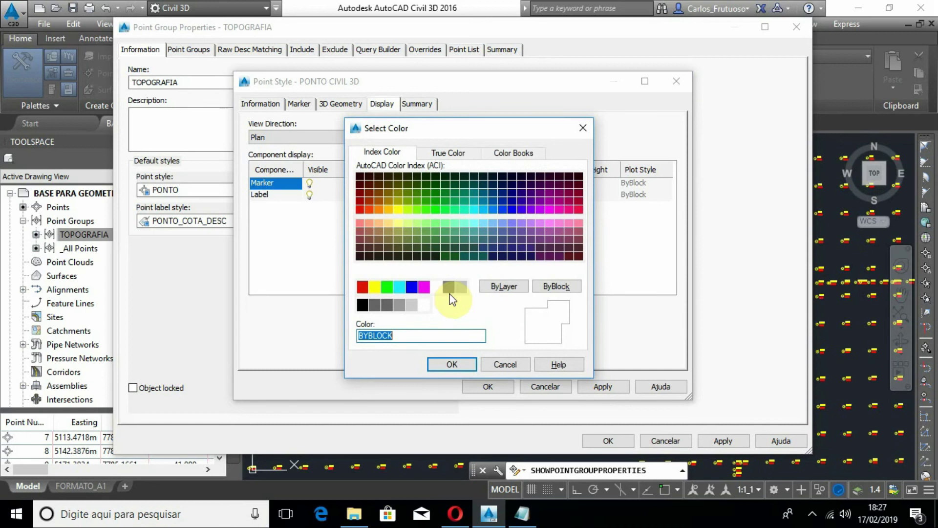
{"action": "left_click", "coordinate": [400, 287]}
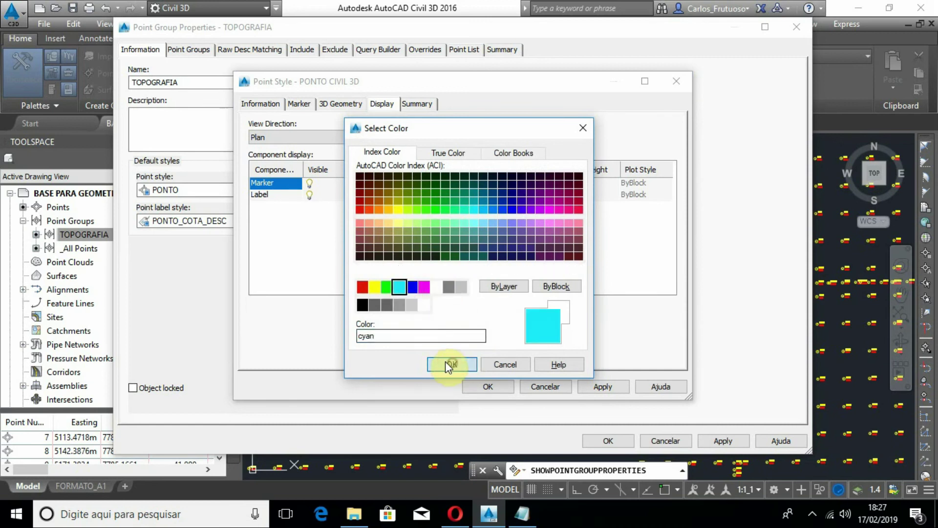
{"action": "left_click", "coordinate": [451, 365]}
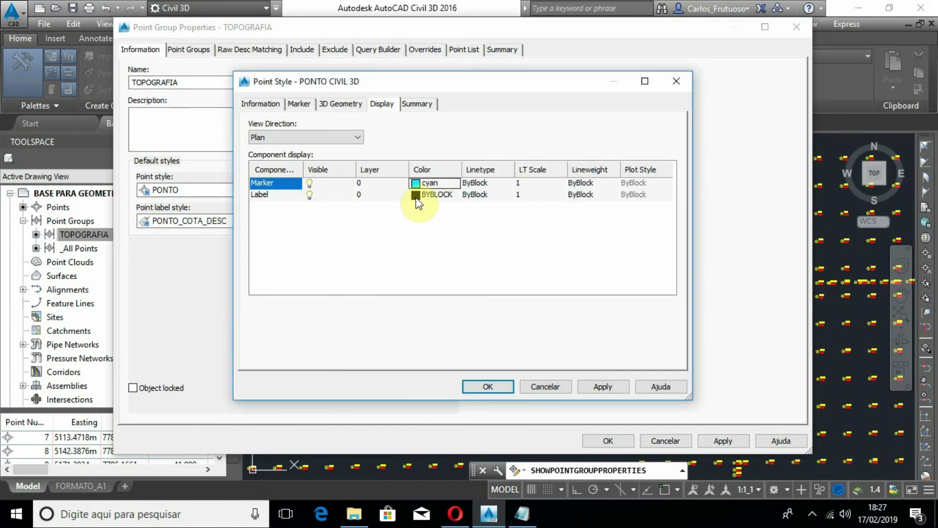
Step: Set the Label component's display color to red in the plan view of PONTO CIVIL 3D
{"action": "left_click", "coordinate": [416, 199]}
{"action": "left_click", "coordinate": [416, 198]}
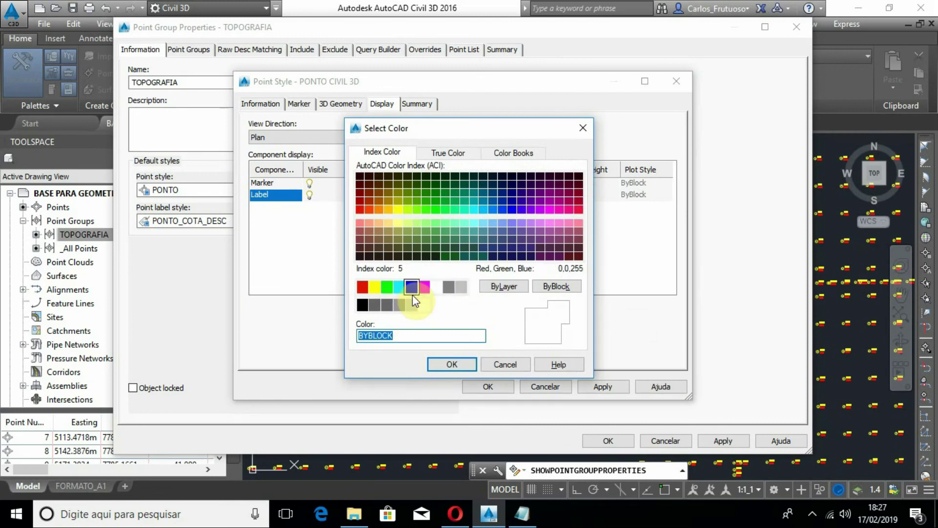
{"action": "left_click", "coordinate": [362, 287]}
{"action": "left_click", "coordinate": [456, 365]}
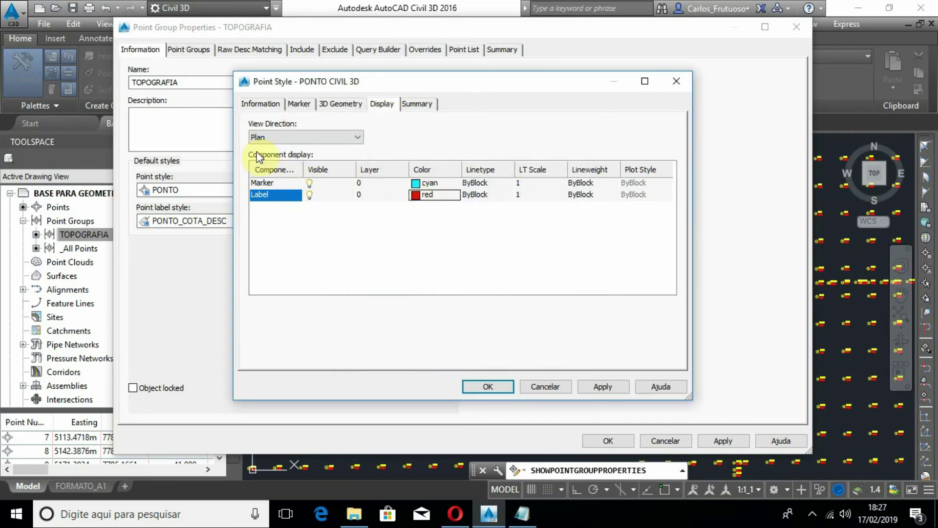
Step: Accept the PONTO CIVIL 3D point style and set the TOPOGRAFIA group's point label style to SO COTA
{"action": "left_click", "coordinate": [260, 104]}
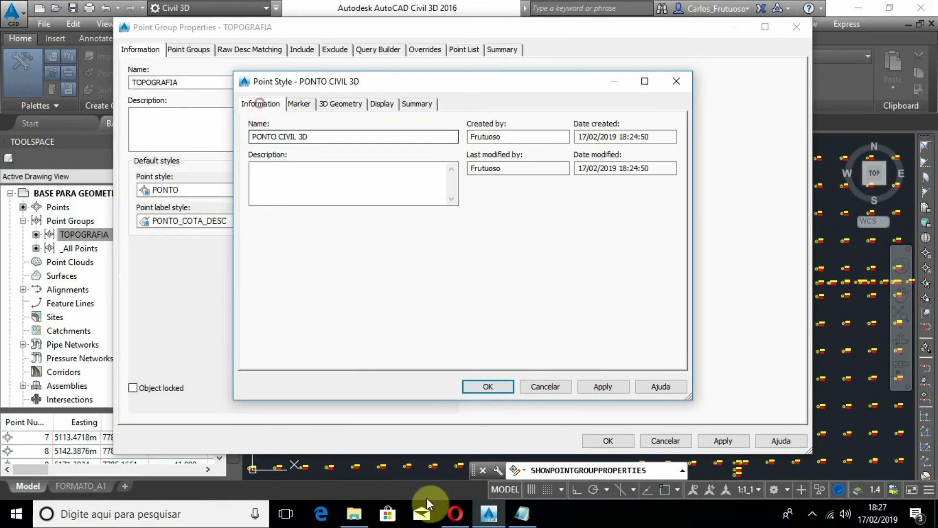
{"action": "left_click", "coordinate": [481, 382]}
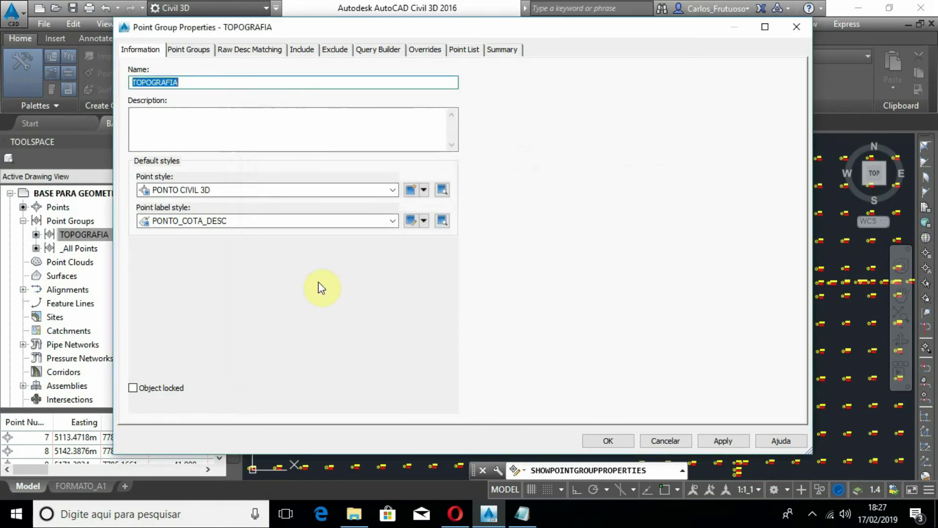
{"action": "left_click", "coordinate": [395, 222]}
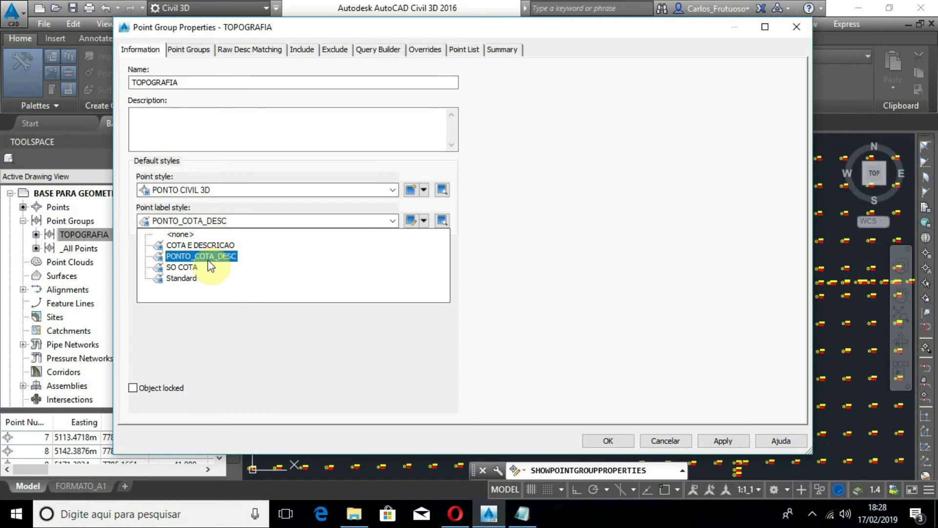
{"action": "left_click", "coordinate": [188, 268]}
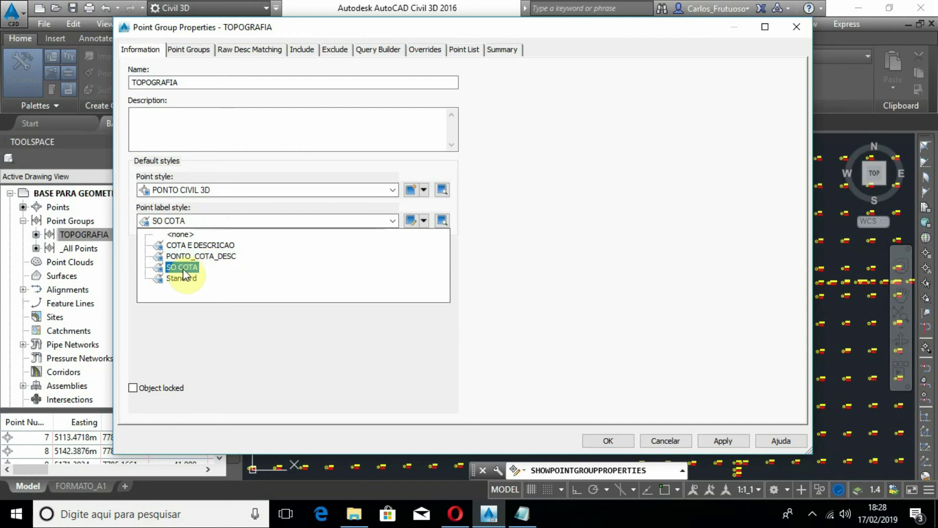
{"action": "left_click", "coordinate": [182, 269]}
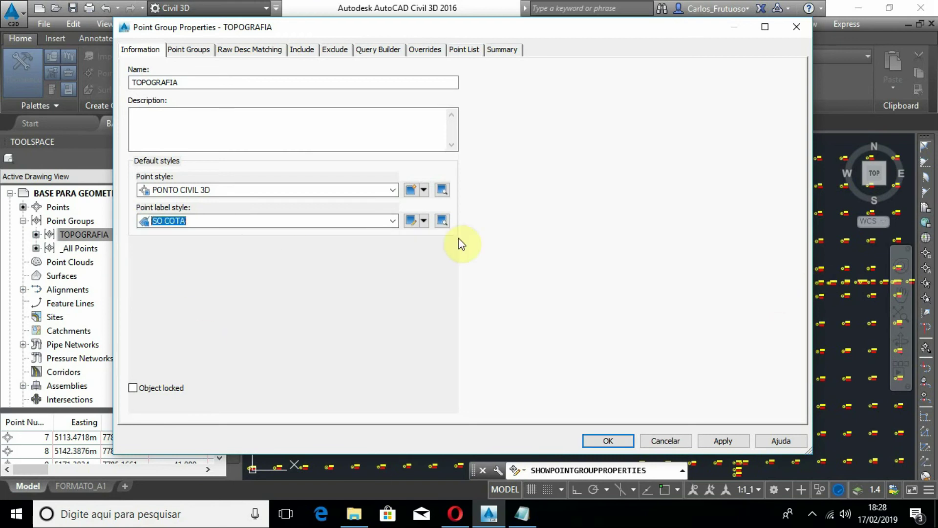
Step: Open the SO COTA label style for editing and review its general properties and layout settings
{"action": "left_click", "coordinate": [410, 223]}
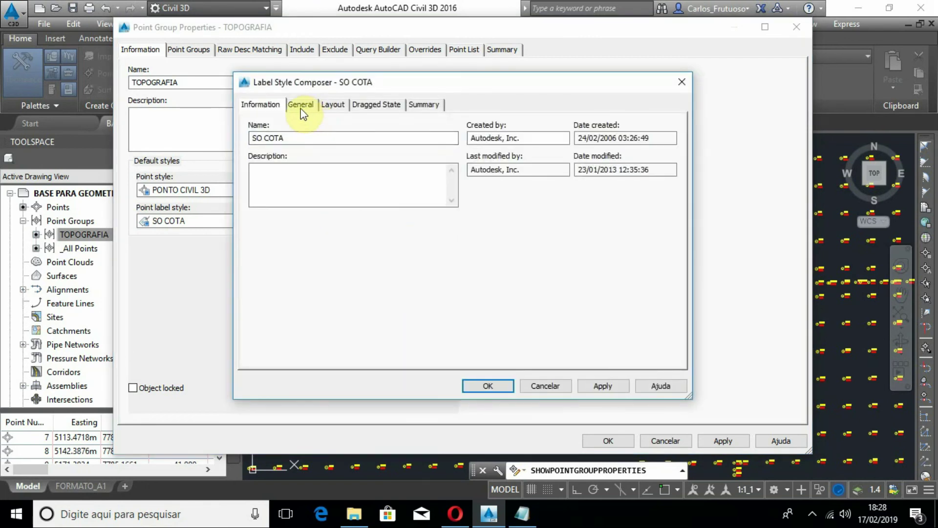
{"action": "left_click", "coordinate": [301, 105]}
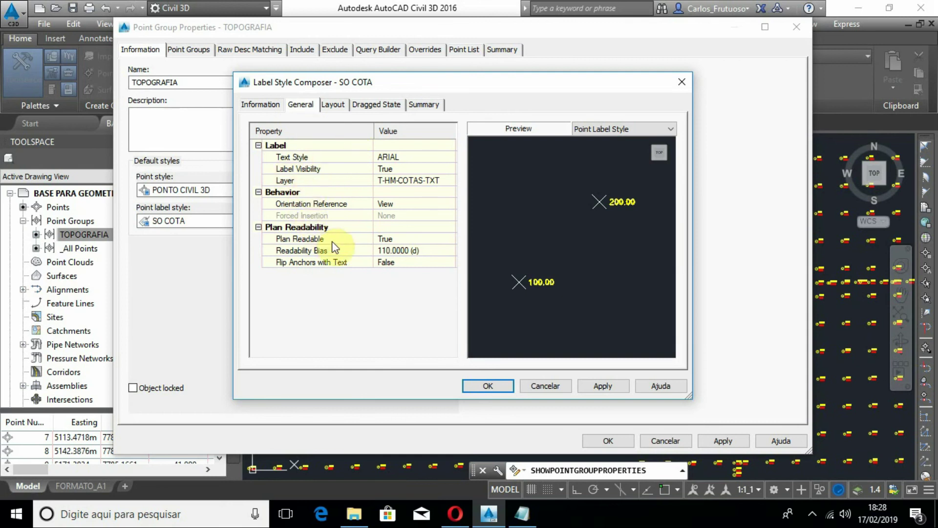
{"action": "left_click", "coordinate": [331, 105]}
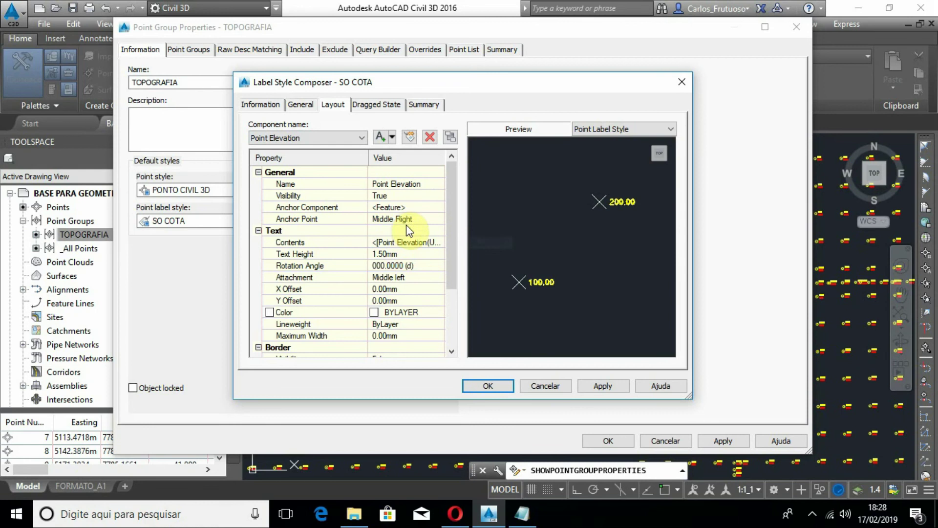
Step: Examine the Point Elevation component's text contents and the point properties available for the label, then cancel the text editor
{"action": "left_click", "coordinate": [425, 242]}
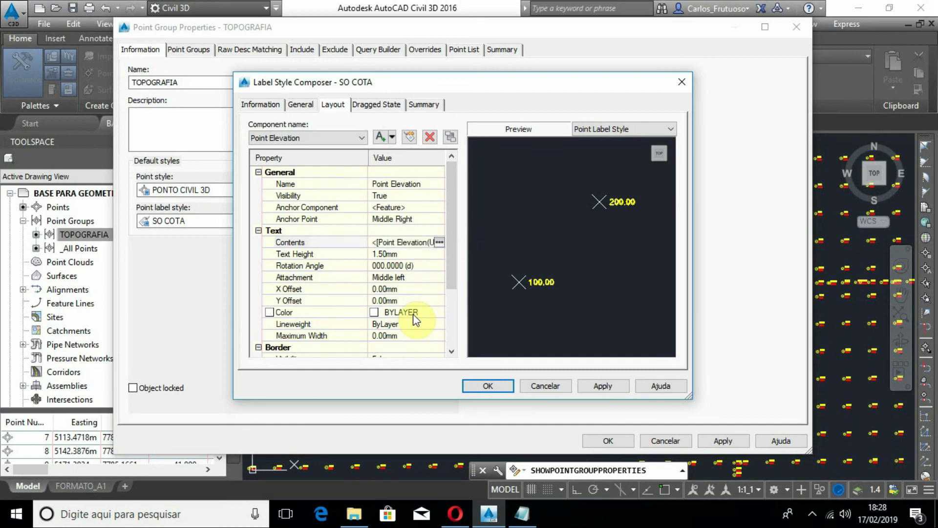
{"action": "left_click", "coordinate": [439, 242]}
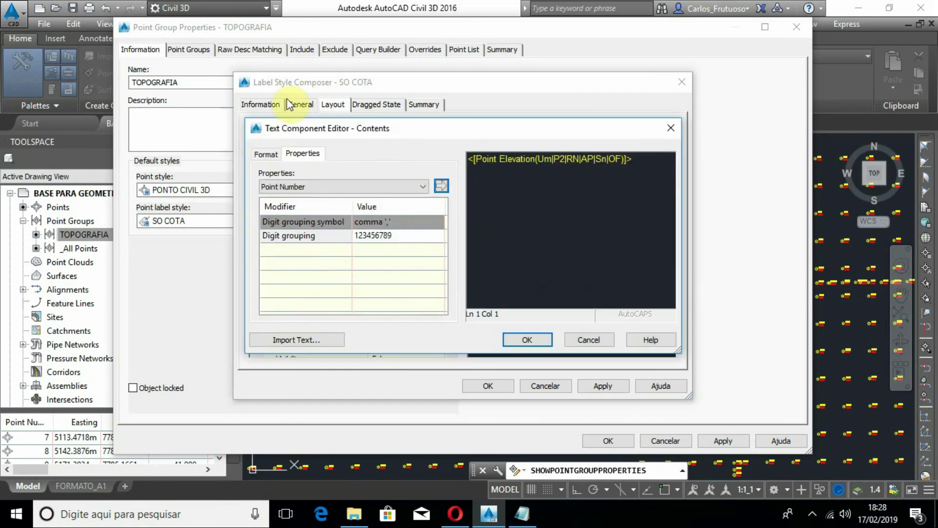
{"action": "left_click", "coordinate": [573, 159]}
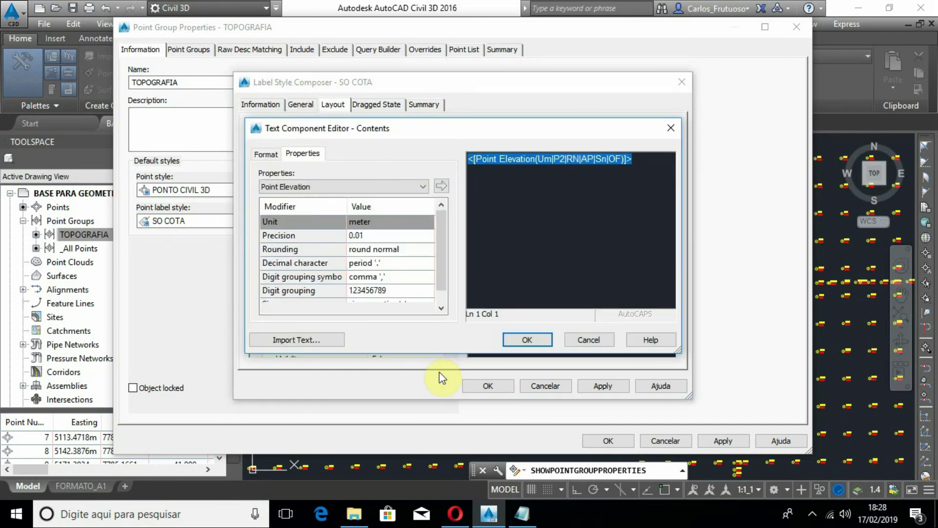
{"action": "left_click", "coordinate": [297, 188]}
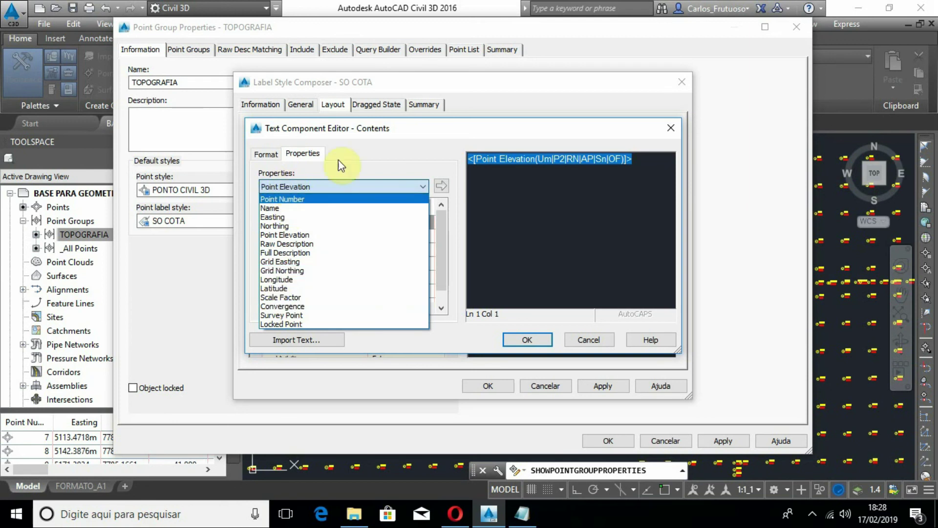
{"action": "left_click", "coordinate": [384, 141]}
{"action": "left_click", "coordinate": [585, 339]}
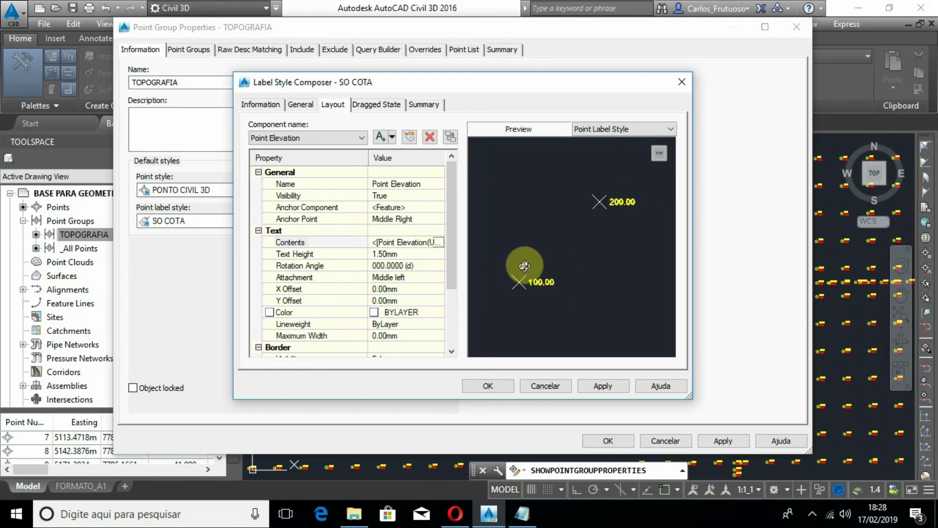
Step: Set the color of the Point Elevation text in the SO COTA label's contents to red
{"action": "left_click", "coordinate": [439, 242]}
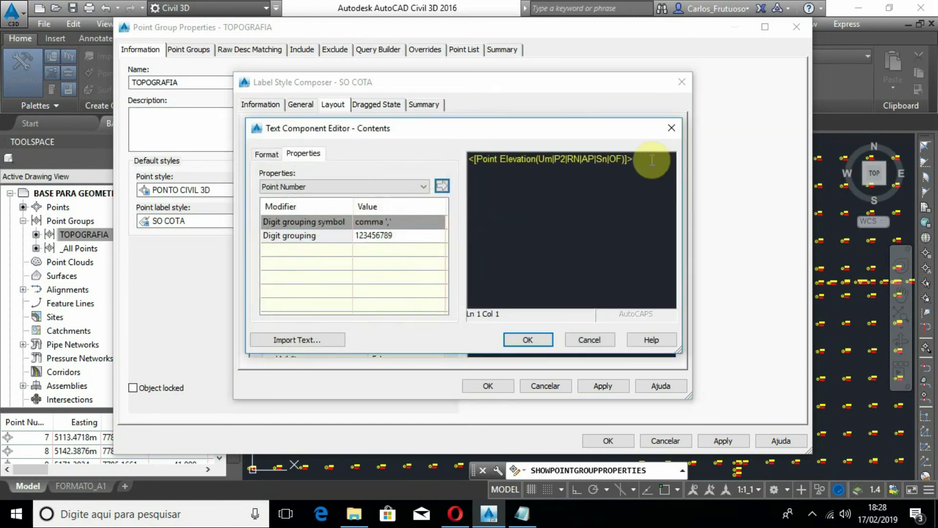
{"action": "left_click", "coordinate": [470, 170]}
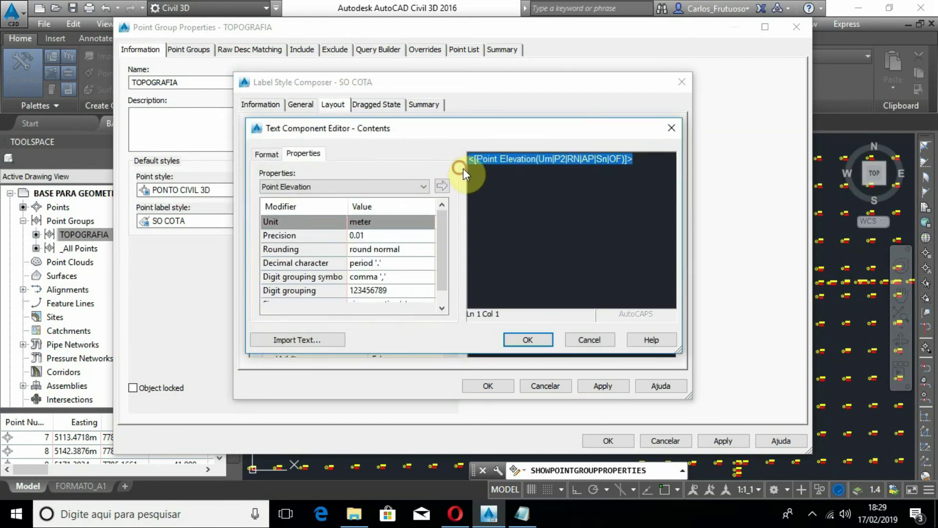
{"action": "left_click", "coordinate": [262, 156]}
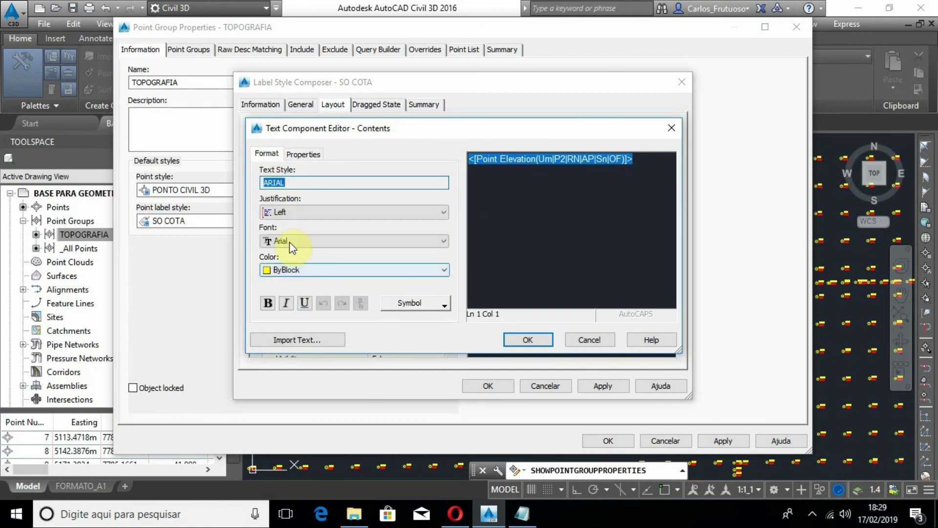
{"action": "left_click", "coordinate": [307, 271]}
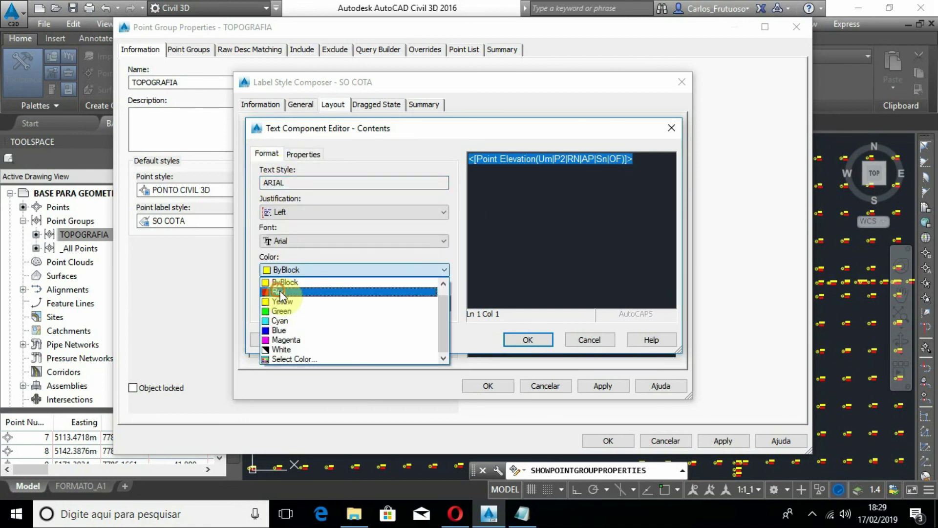
{"action": "left_click", "coordinate": [288, 292]}
{"action": "left_click", "coordinate": [520, 341]}
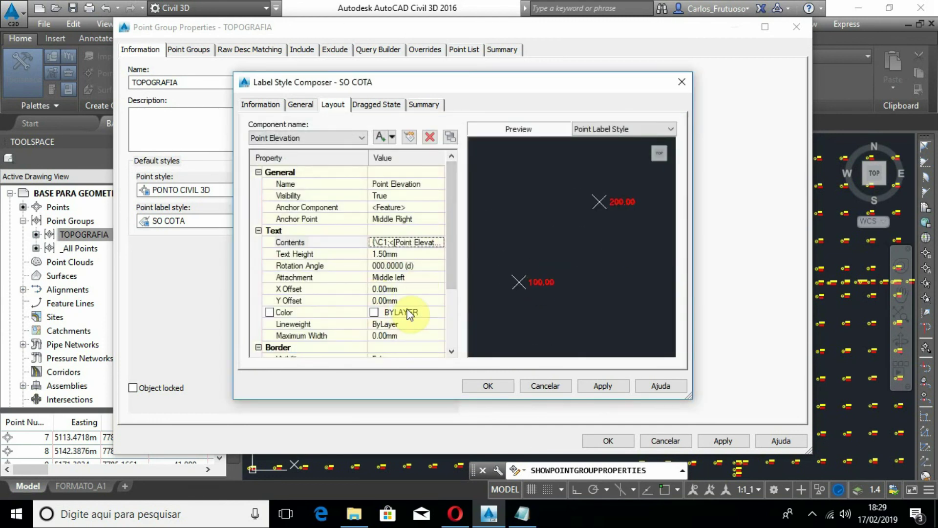
Step: Check the remaining text and border settings, save the SO COTA label style and apply the TOPOGRAFIA group properties
{"action": "scroll", "coordinate": [400, 313], "scroll_direction": "down", "scroll_amount": 2}
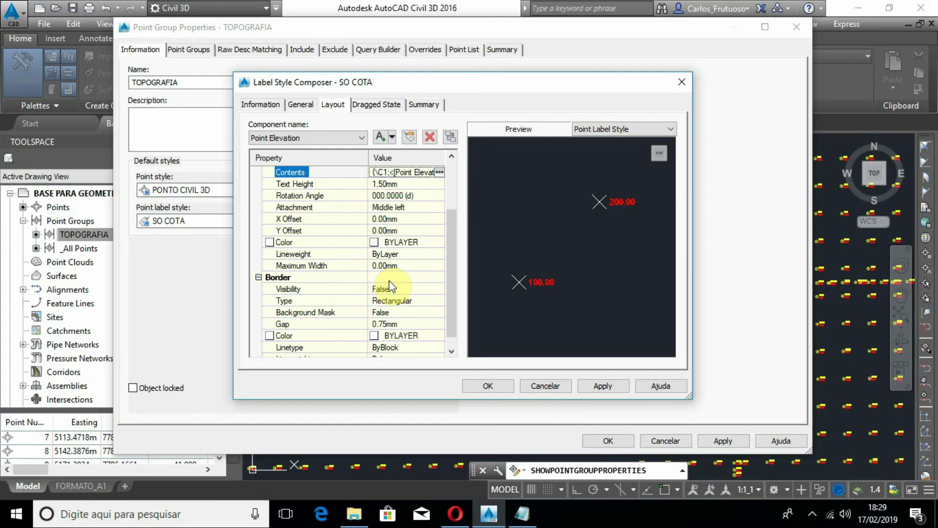
{"action": "scroll", "coordinate": [390, 285], "scroll_direction": "up", "scroll_amount": 2}
{"action": "left_click", "coordinate": [488, 386]}
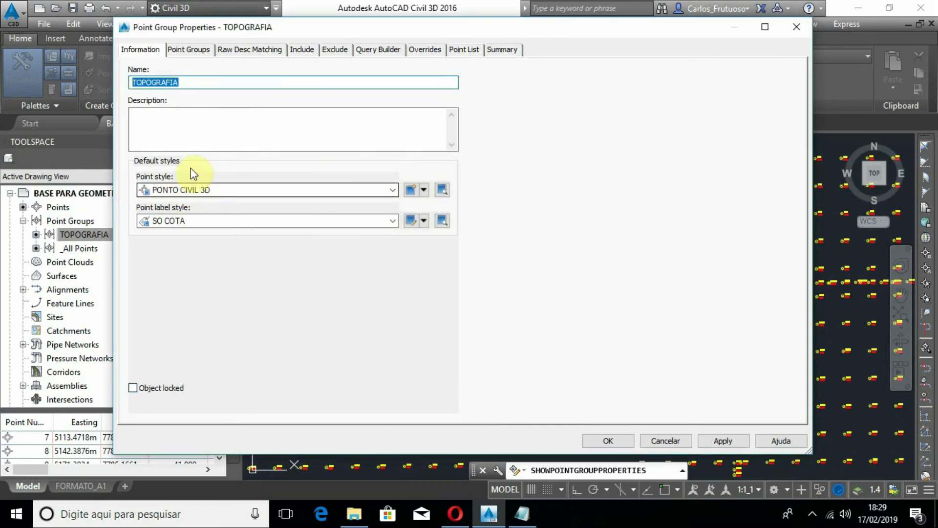
{"action": "left_click", "coordinate": [614, 443]}
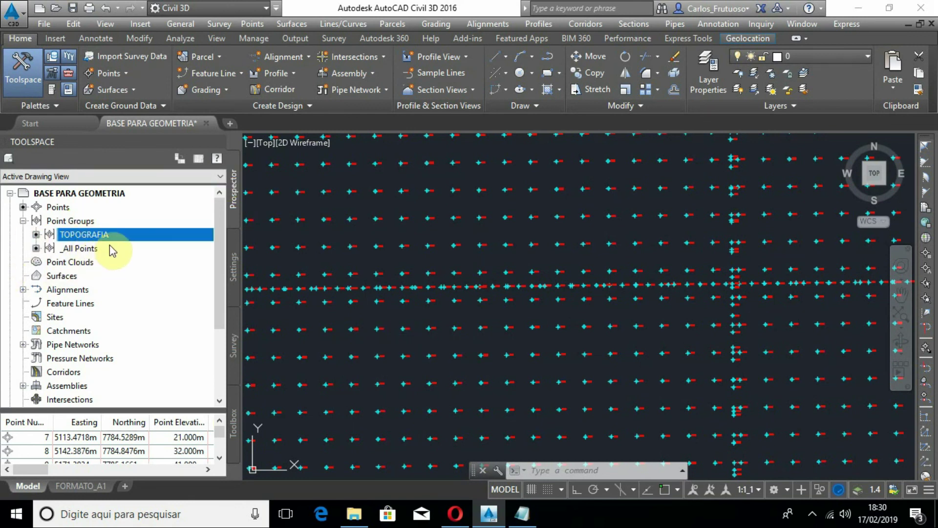
Step: Inspect the point markers and elevation labels up close and across the whole survey grid in the drawing
{"action": "scroll", "coordinate": [492, 283], "scroll_direction": "up", "scroll_amount": 8}
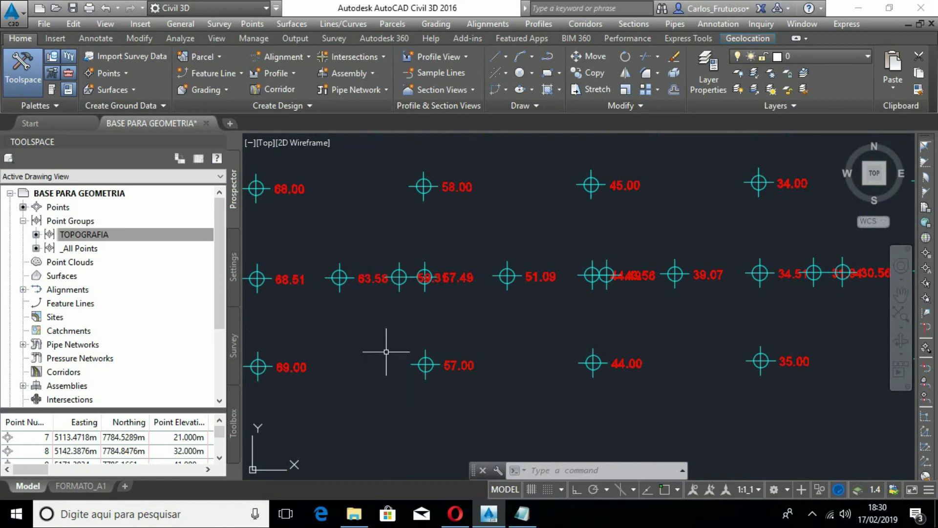
{"action": "scroll", "coordinate": [553, 315], "scroll_direction": "down", "scroll_amount": 8}
{"action": "scroll", "coordinate": [553, 314], "scroll_direction": "down", "scroll_amount": 4}
{"action": "scroll", "coordinate": [621, 300], "scroll_direction": "up", "scroll_amount": 6}
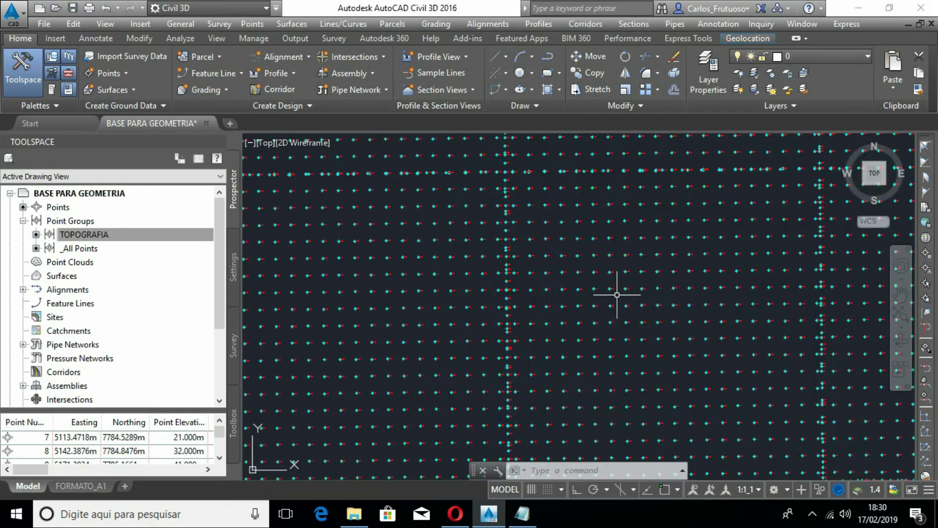
{"action": "scroll", "coordinate": [655, 296], "scroll_direction": "up", "scroll_amount": 5}
{"action": "scroll", "coordinate": [374, 352], "scroll_direction": "down", "scroll_amount": 8}
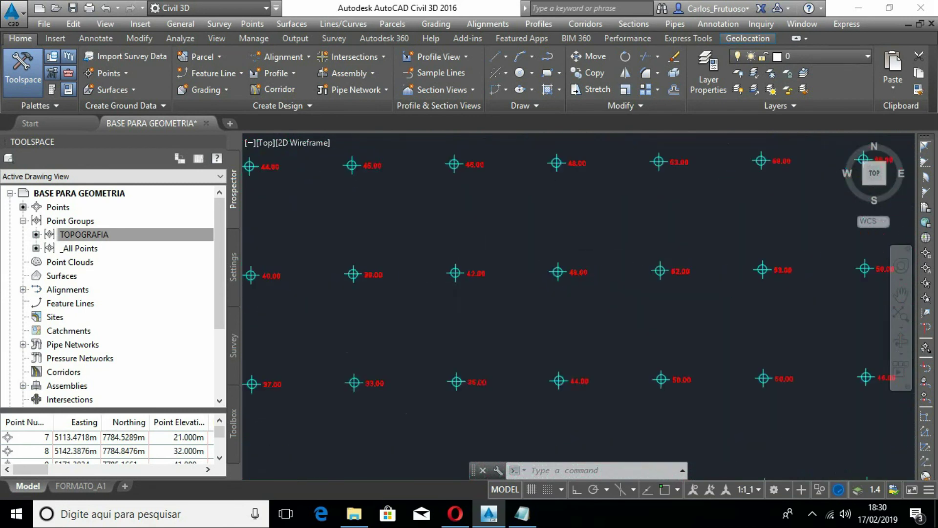
{"action": "scroll", "coordinate": [386, 352], "scroll_direction": "down", "scroll_amount": 3}
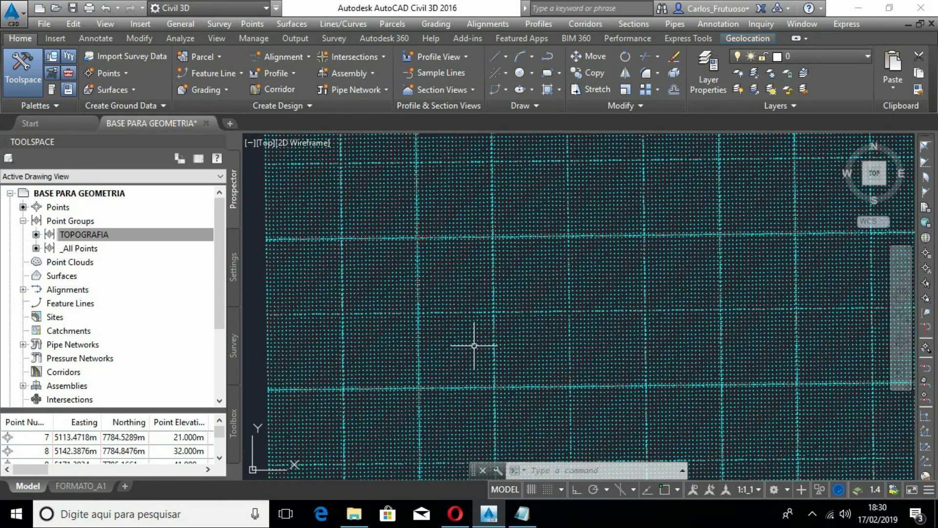
{"action": "scroll", "coordinate": [478, 304], "scroll_direction": "down", "scroll_amount": 2}
{"action": "scroll", "coordinate": [342, 266], "scroll_direction": "down", "scroll_amount": 2}
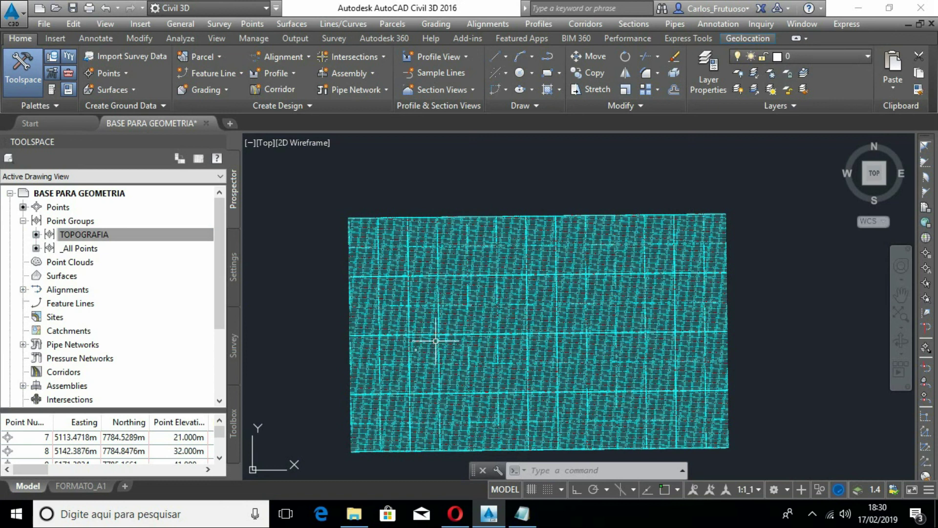
{"action": "scroll", "coordinate": [352, 236], "scroll_direction": "up", "scroll_amount": 6}
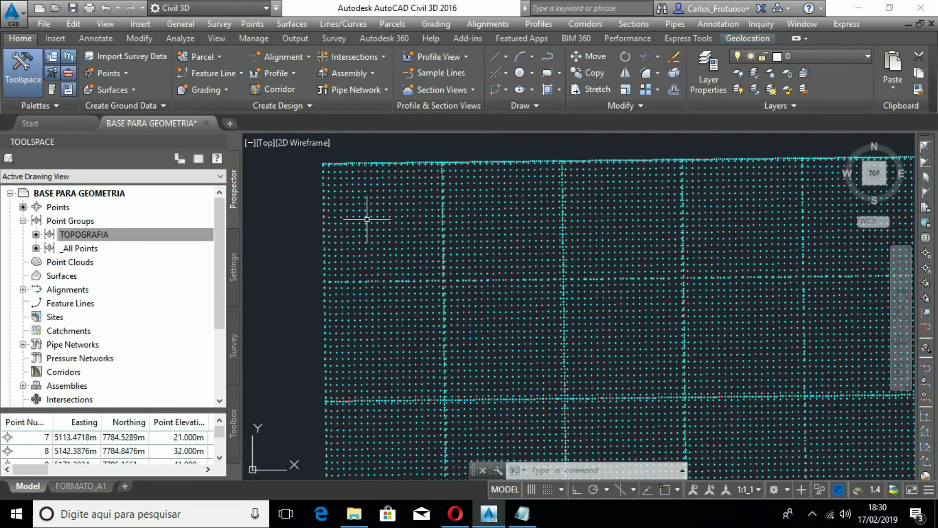
{"action": "scroll", "coordinate": [484, 175], "scroll_direction": "up", "scroll_amount": 5}
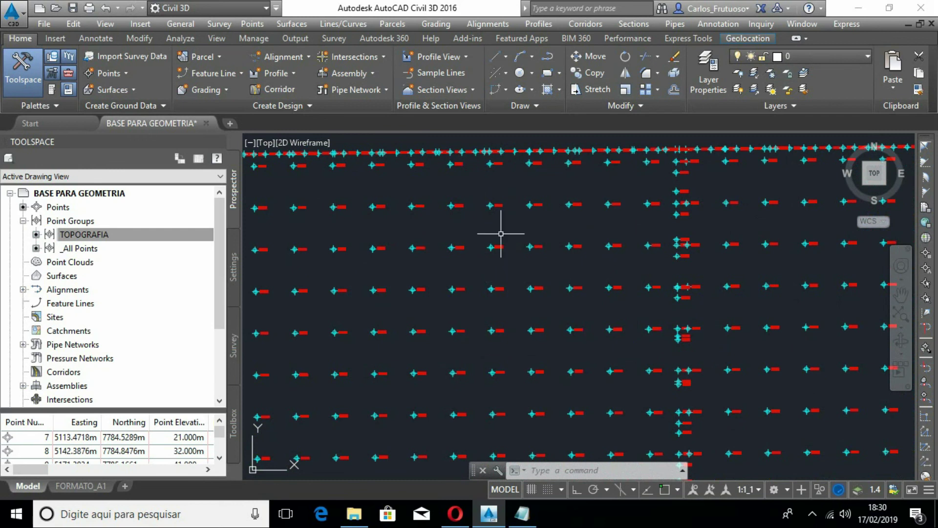
{"action": "scroll", "coordinate": [448, 234], "scroll_direction": "up", "scroll_amount": 6}
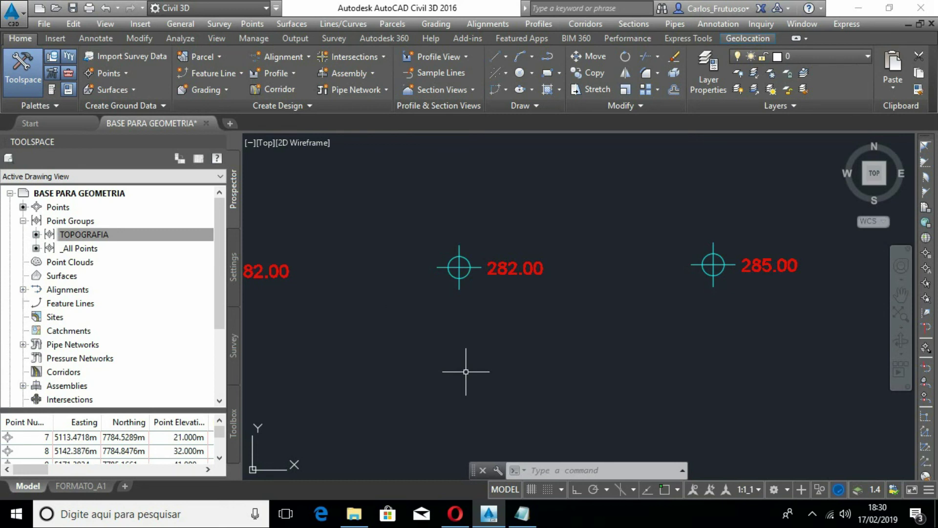
{"action": "scroll", "coordinate": [460, 361], "scroll_direction": "down", "scroll_amount": 5}
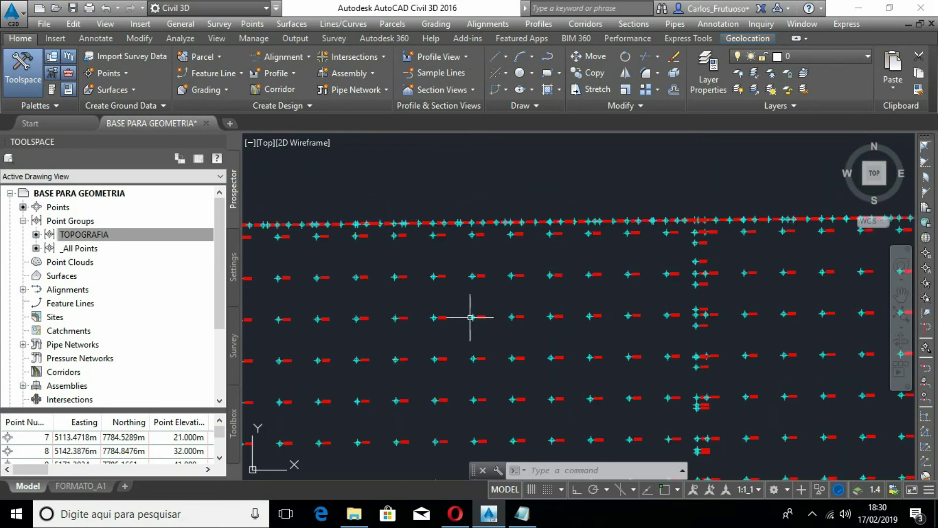
{"action": "scroll", "coordinate": [453, 294], "scroll_direction": "down", "scroll_amount": 2}
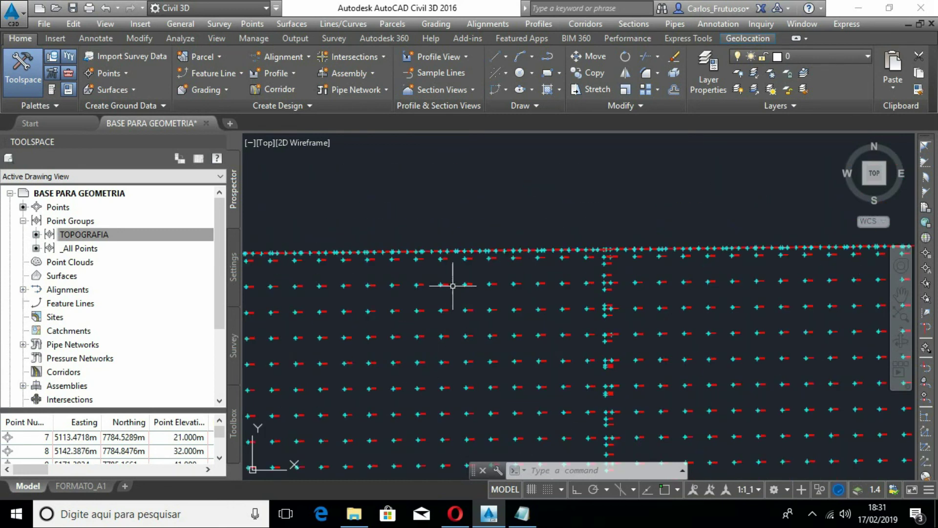
{"action": "scroll", "coordinate": [453, 285], "scroll_direction": "down", "scroll_amount": 2}
{"action": "scroll", "coordinate": [384, 232], "scroll_direction": "down", "scroll_amount": 1}
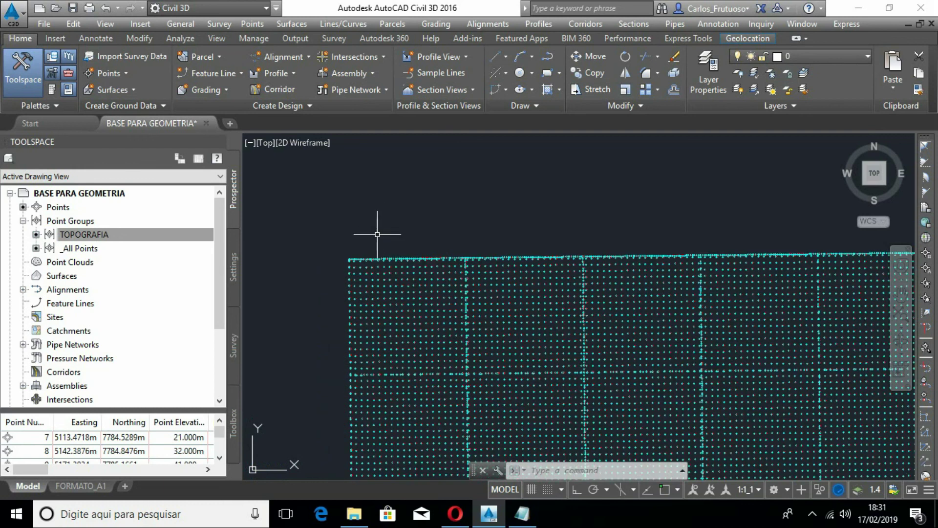
{"action": "scroll", "coordinate": [345, 200], "scroll_direction": "down", "scroll_amount": 1}
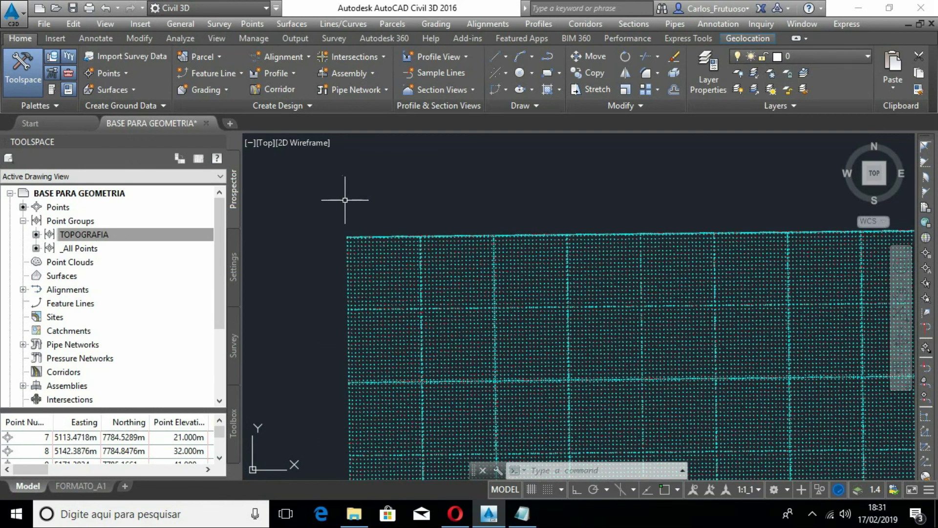